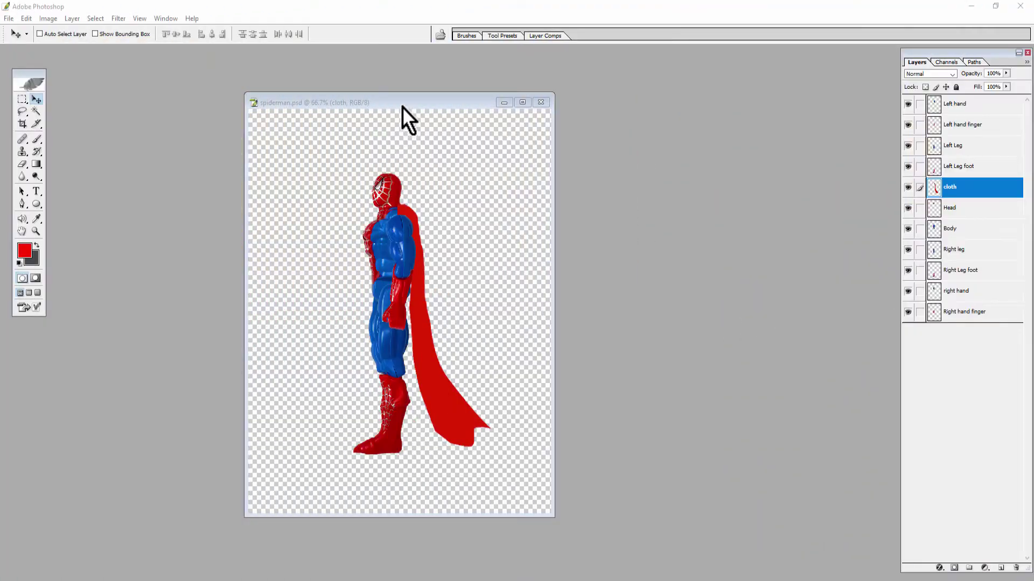
- Hide every spiderman layer, then re-show them from Left hand through the legs, feet, cape and head
{"action": "left_click_drag", "start_coordinate": [406, 101], "coordinate": [507, 99]}
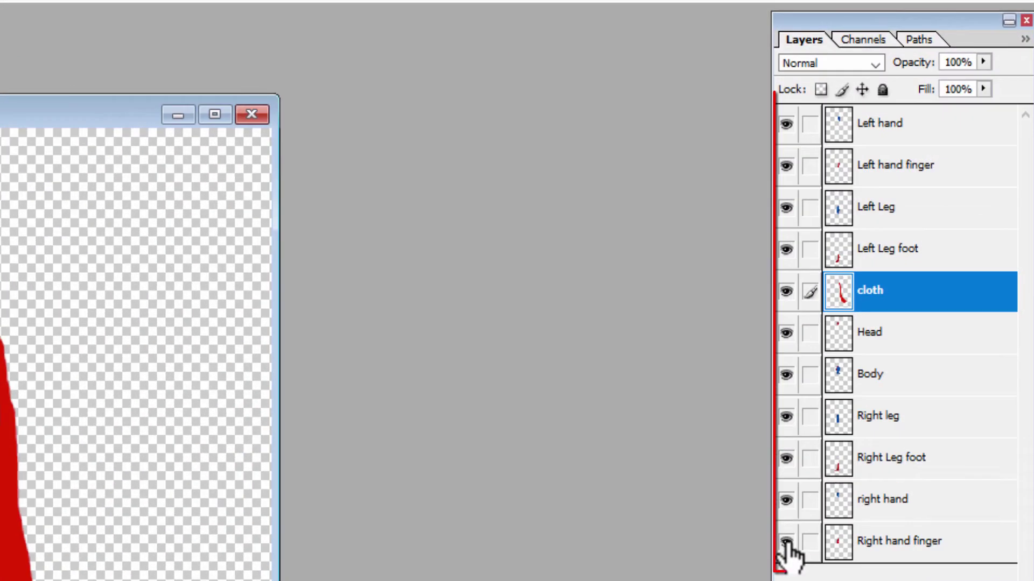
{"action": "left_click_drag", "start_coordinate": [908, 312], "coordinate": [908, 103]}
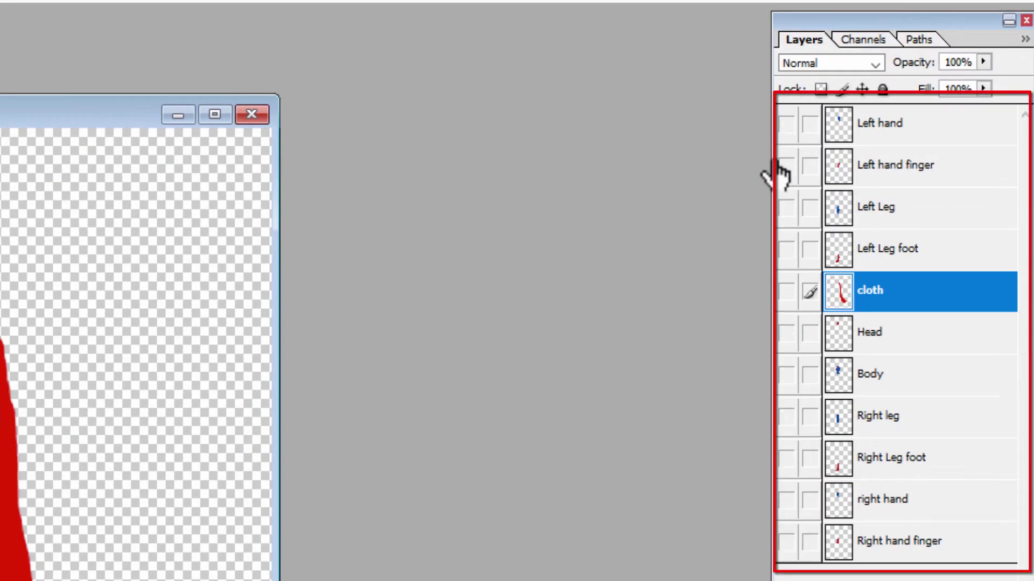
{"action": "left_click", "coordinate": [785, 122]}
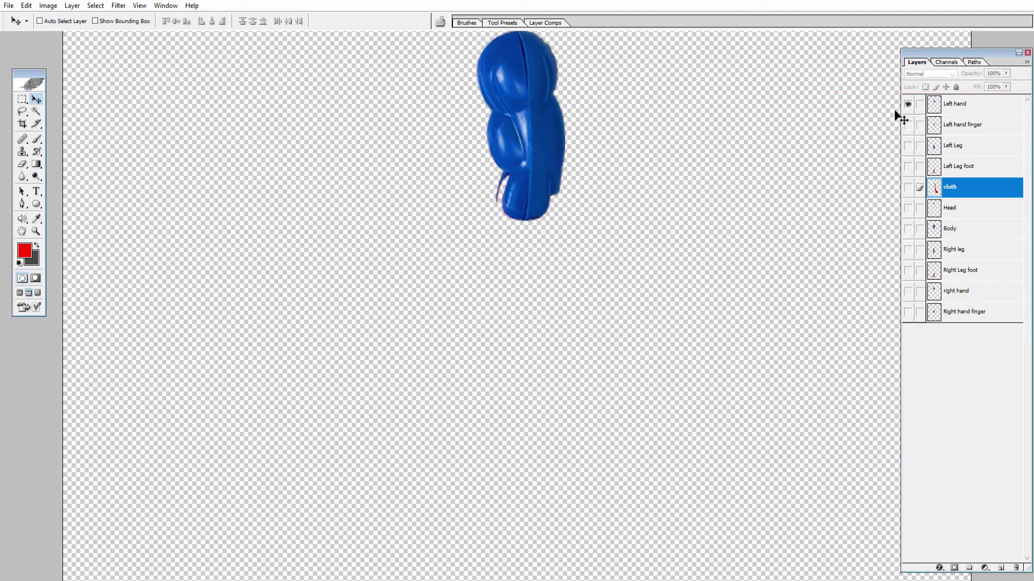
{"action": "key", "text": "ctrl+minus"}
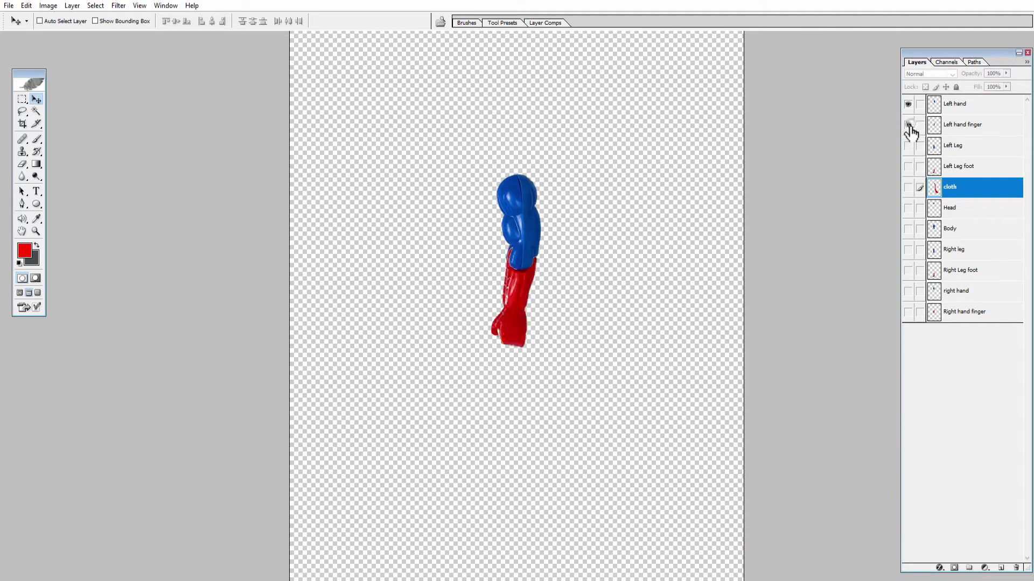
{"action": "left_click_drag", "start_coordinate": [908, 151], "coordinate": [908, 234]}
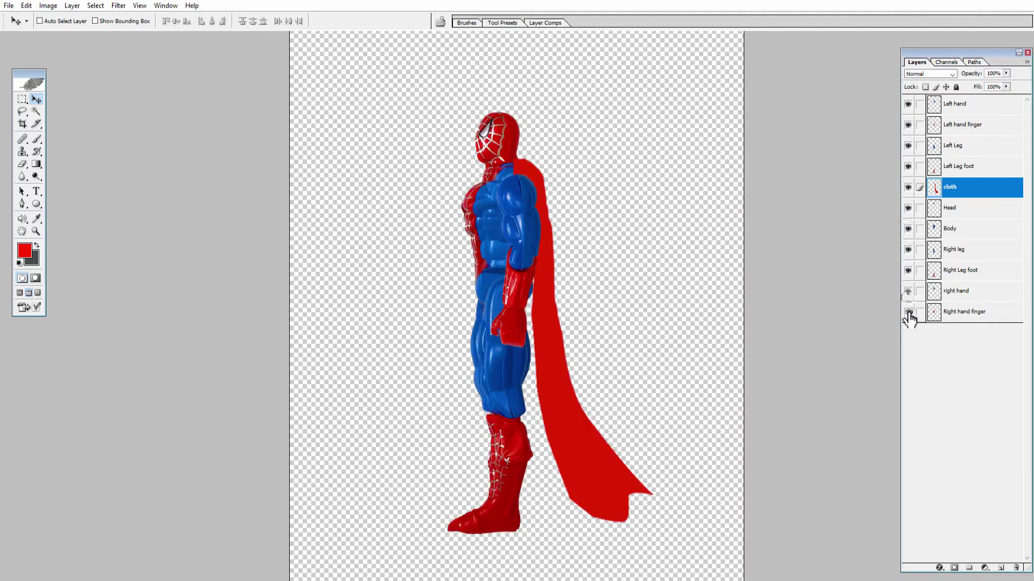
- Link each finger layer to its hand, then test-rotate the left hand with Ctrl+T and cancel
{"action": "left_click", "coordinate": [907, 187]}
{"action": "left_click", "coordinate": [908, 187]}
{"action": "left_click", "coordinate": [958, 108]}
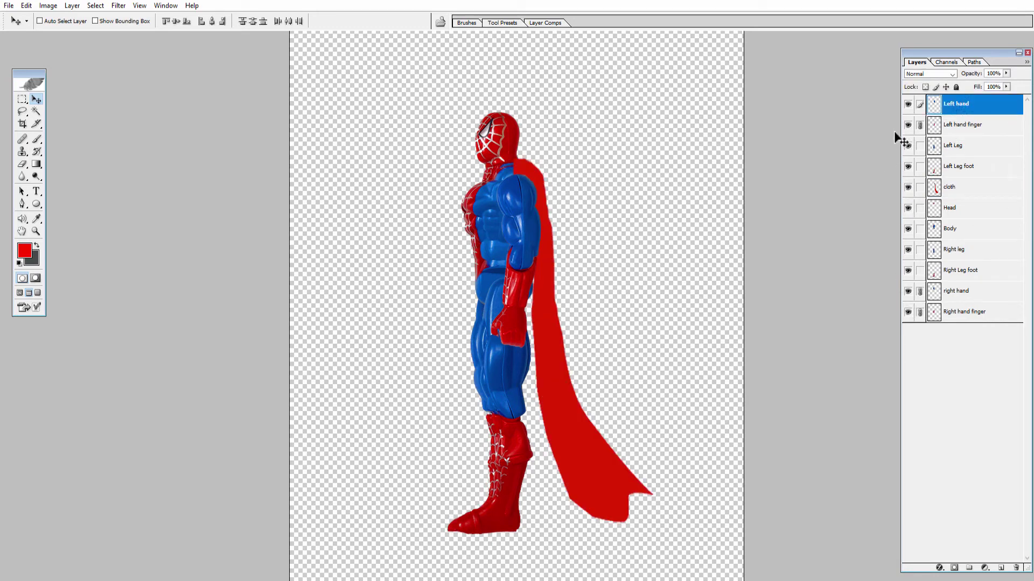
{"action": "key", "text": "ctrl+t"}
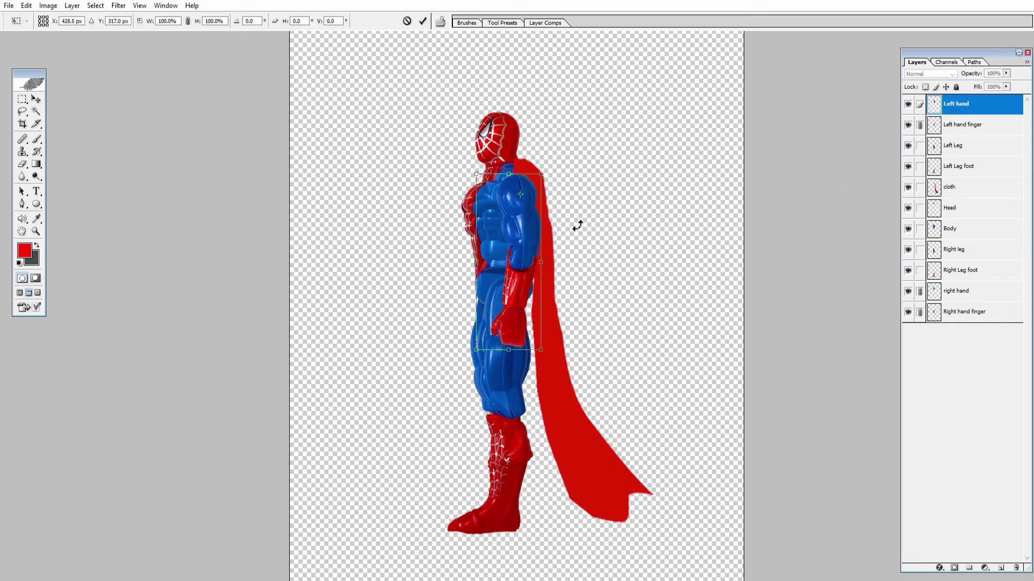
{"action": "left_click_drag", "start_coordinate": [577, 226], "coordinate": [714, 339]}
{"action": "key", "text": "Escape"}
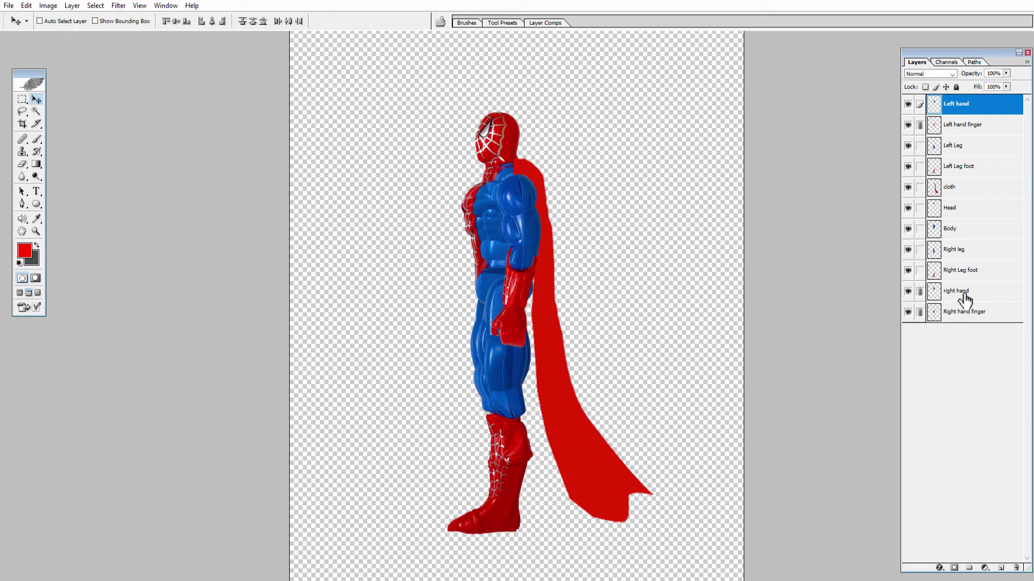
- Save the layered spiderman PSD to the Desktop, accepting the compatibility prompt
{"action": "left_click", "coordinate": [964, 124]}
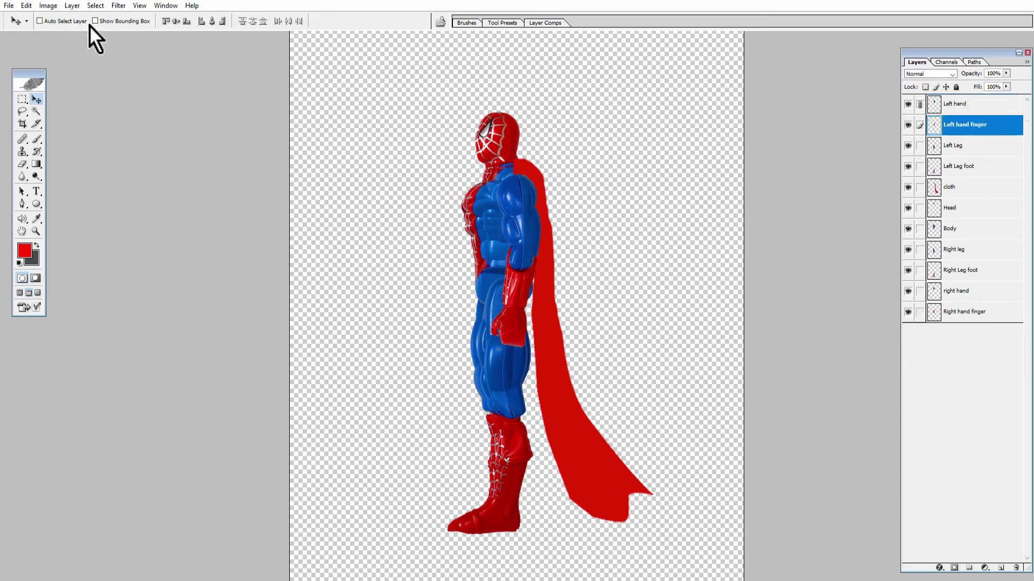
{"action": "left_click", "coordinate": [9, 6]}
{"action": "left_click", "coordinate": [59, 137]}
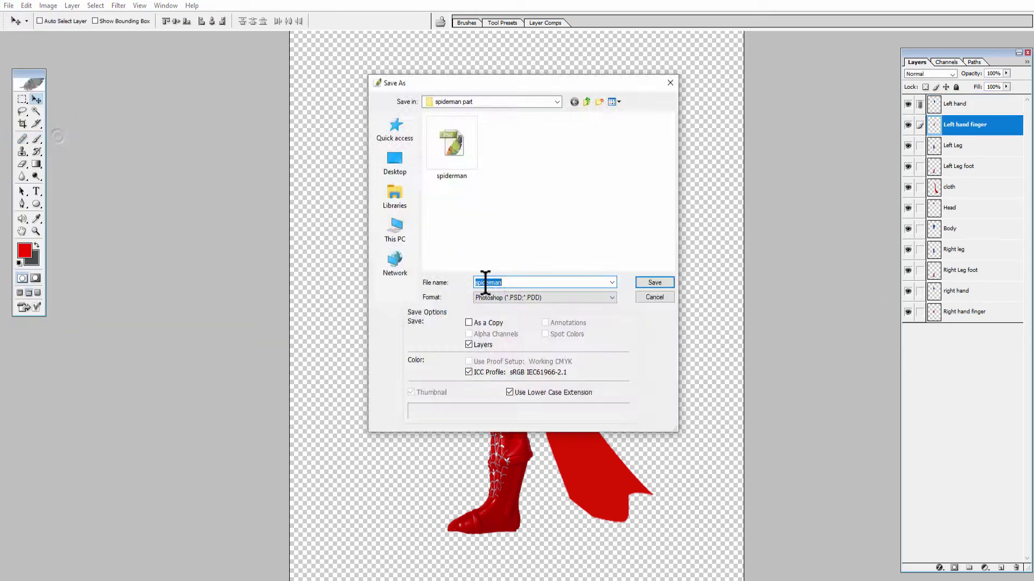
{"action": "left_click", "coordinate": [405, 169]}
{"action": "left_click_drag", "start_coordinate": [669, 194], "coordinate": [671, 248]}
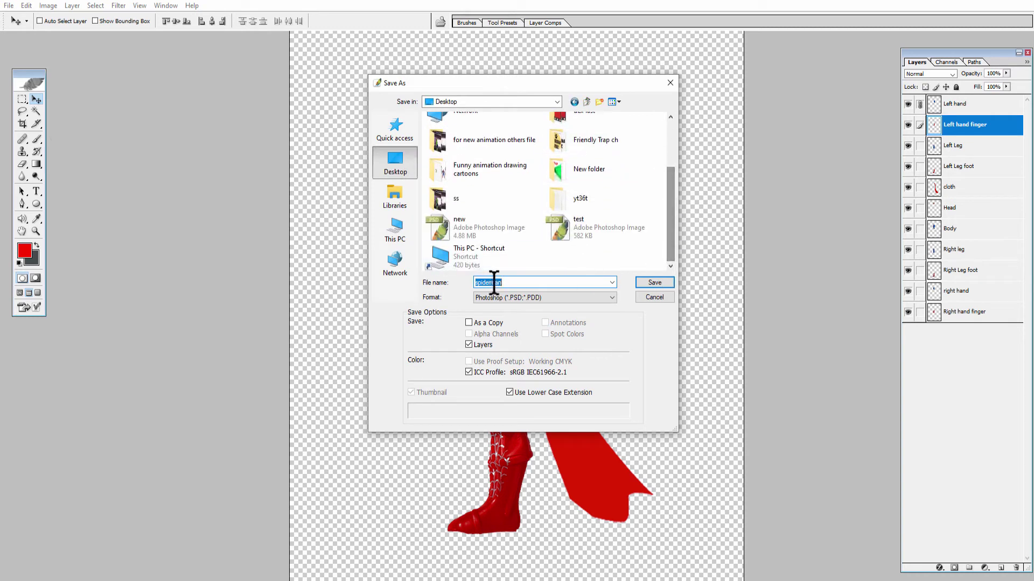
{"action": "left_click", "coordinate": [666, 283]}
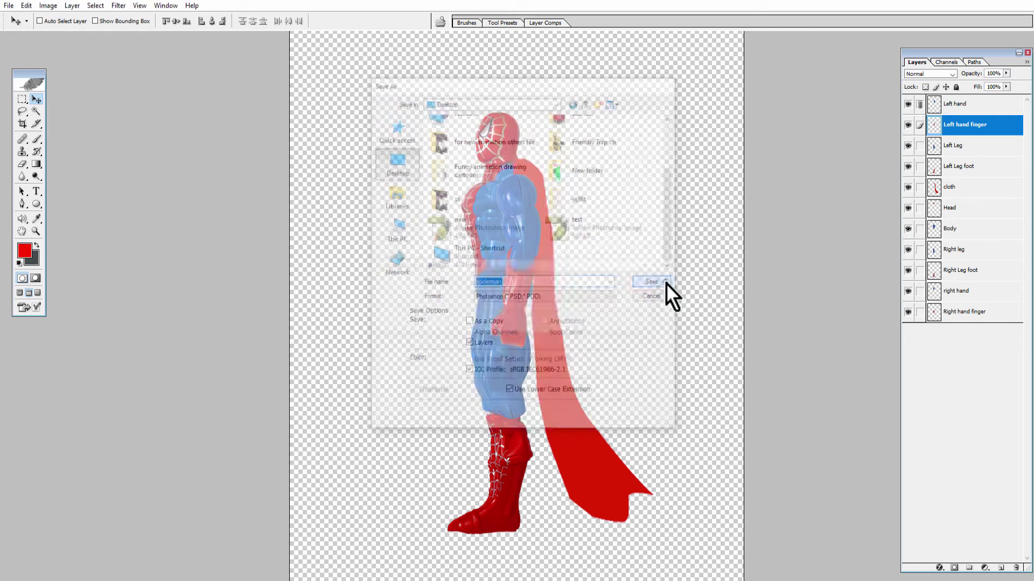
{"action": "left_click", "coordinate": [632, 287]}
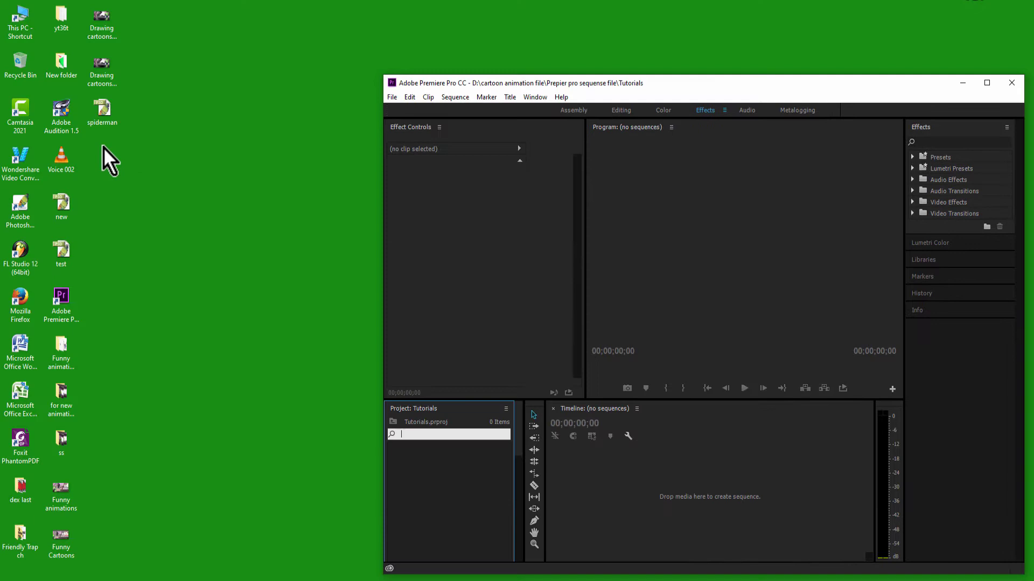
- Drop spiderman.psd into the Project panel and import it as Individual Layers
{"action": "left_click_drag", "start_coordinate": [102, 110], "coordinate": [433, 265]}
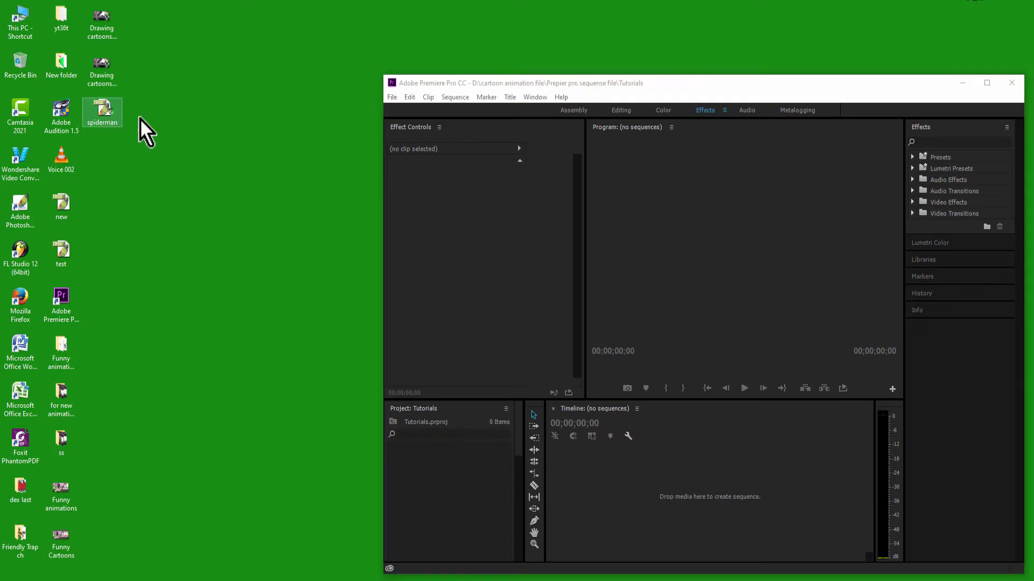
{"action": "left_click_drag", "start_coordinate": [451, 476], "coordinate": [451, 476]}
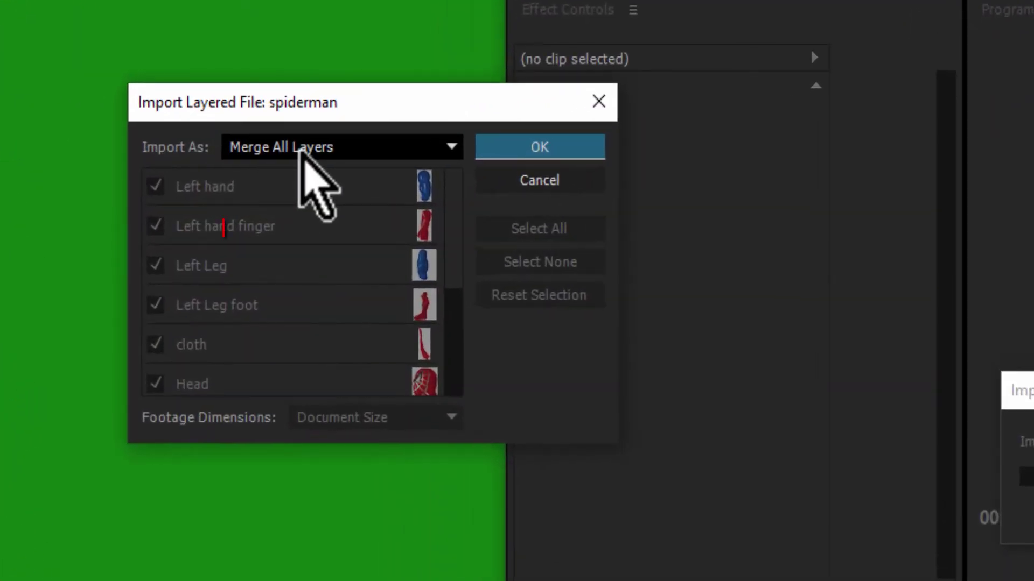
{"action": "left_click", "coordinate": [301, 155]}
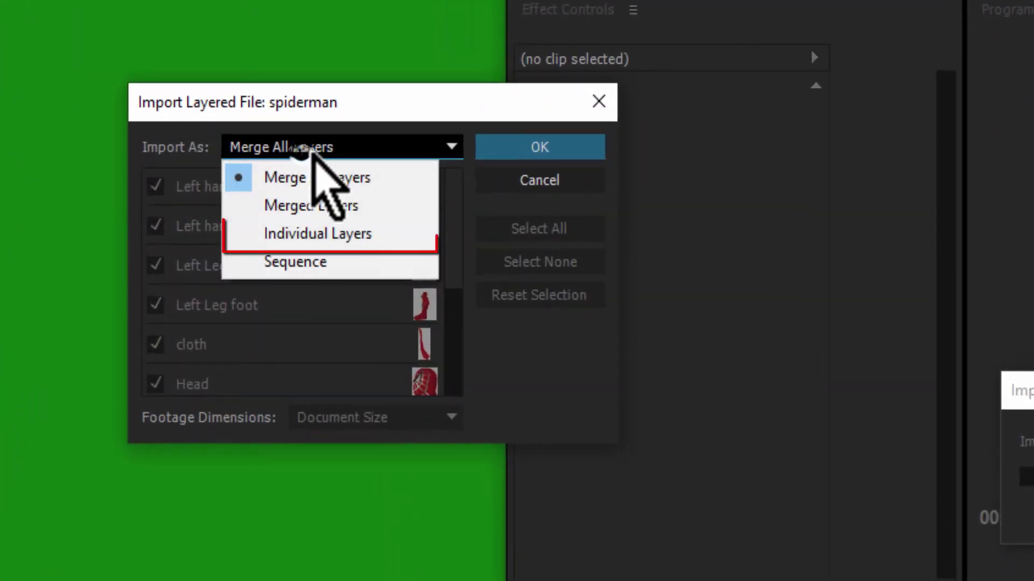
{"action": "left_click", "coordinate": [334, 236]}
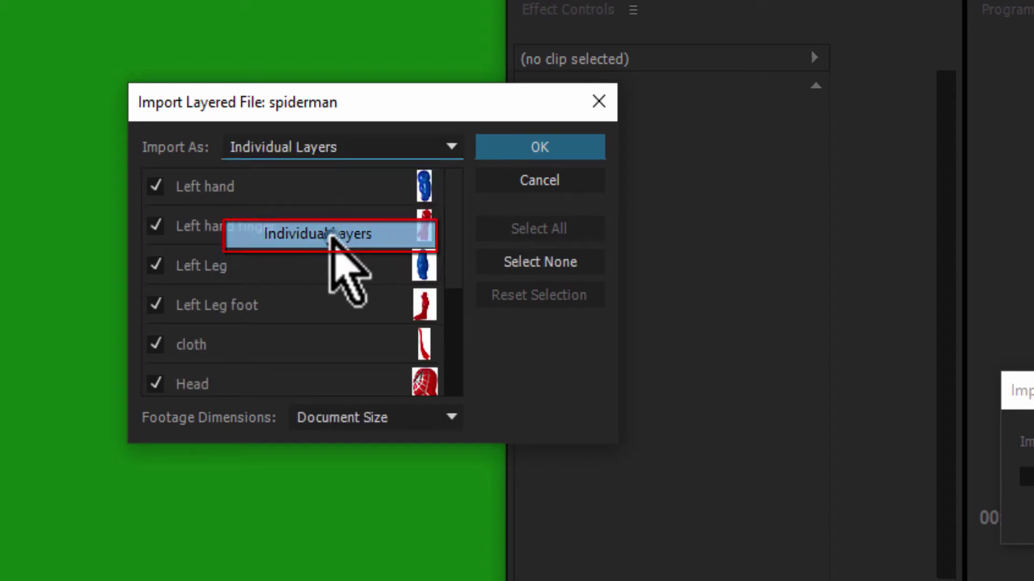
{"action": "left_click", "coordinate": [443, 168]}
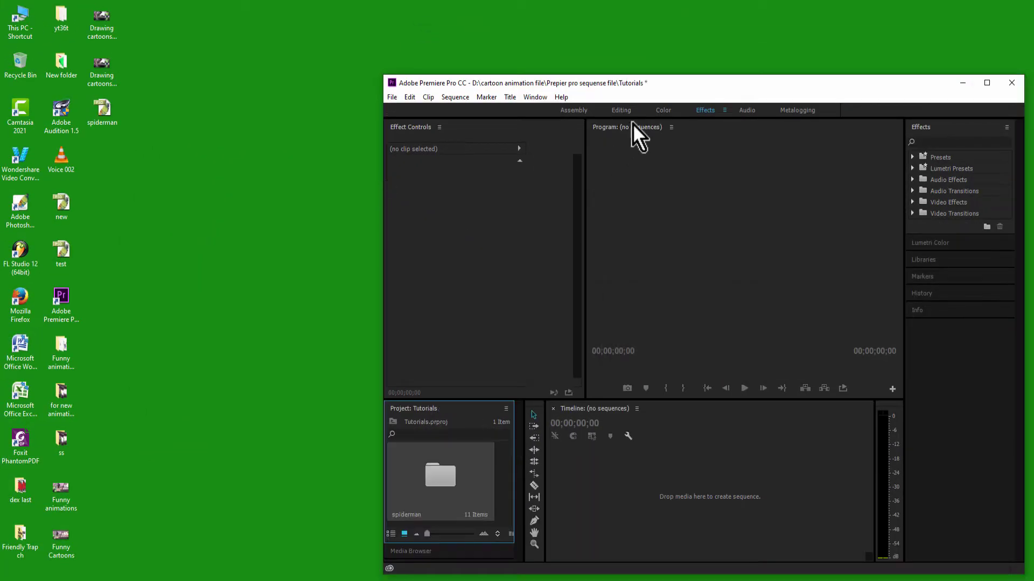
- Maximize Premiere and open the spiderman bin to view its clips
{"action": "double_click", "coordinate": [691, 81]}
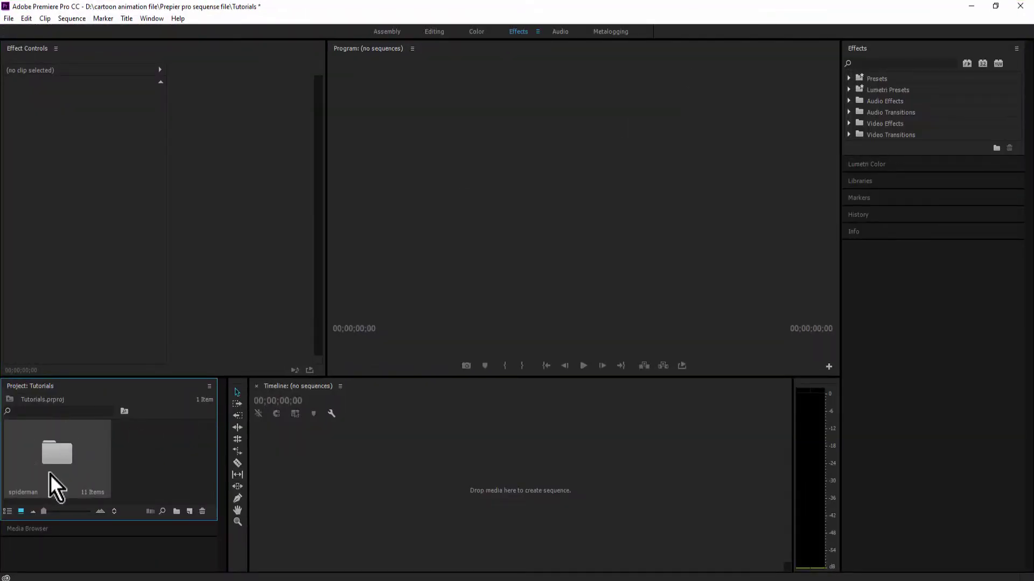
{"action": "double_click", "coordinate": [57, 457]}
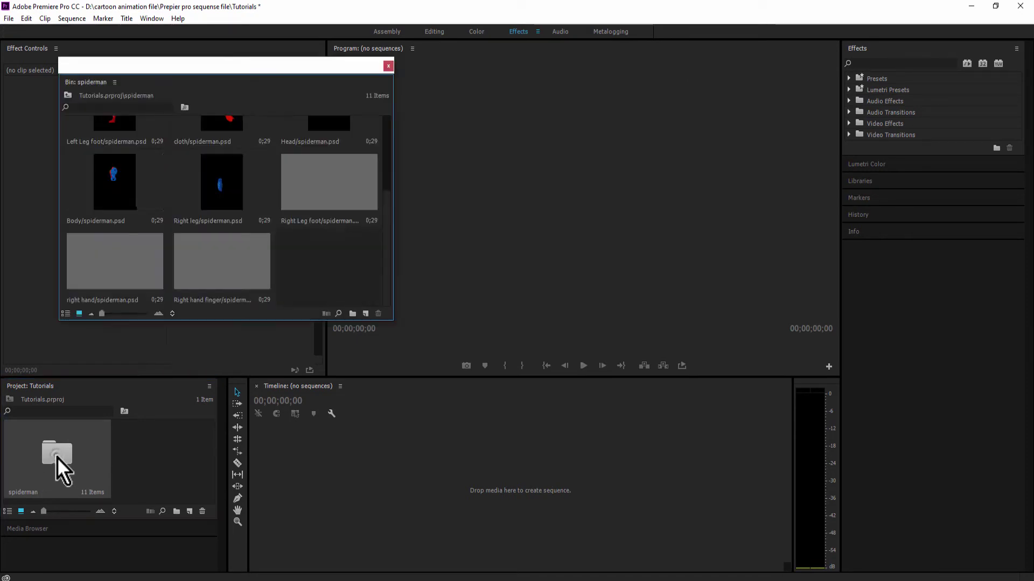
{"action": "left_click_drag", "start_coordinate": [390, 229], "coordinate": [382, 241]}
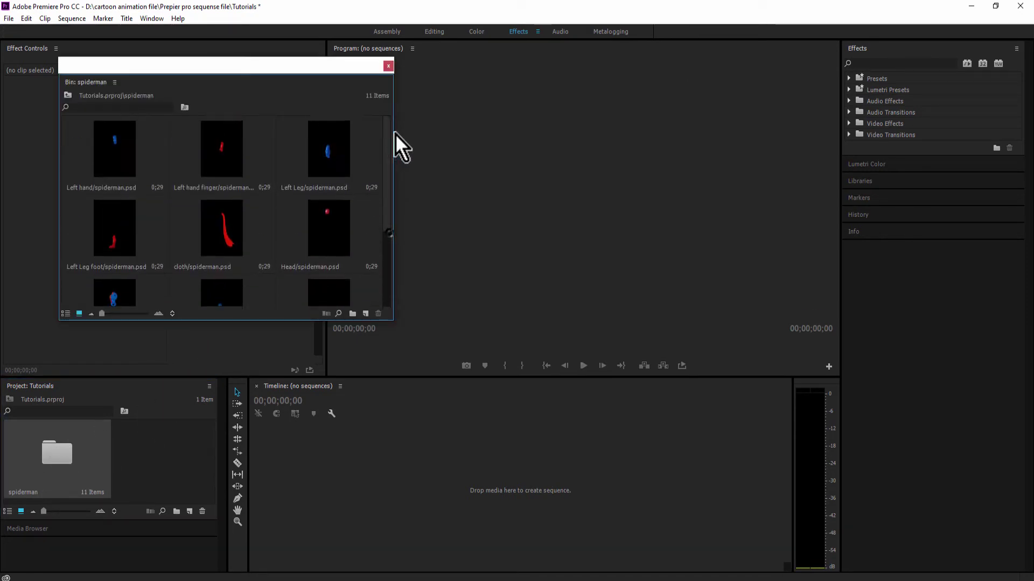
{"action": "scroll", "coordinate": [383, 260], "scroll_direction": "up", "scroll_amount": 2}
{"action": "scroll", "coordinate": [377, 291], "scroll_direction": "down", "scroll_amount": 1}
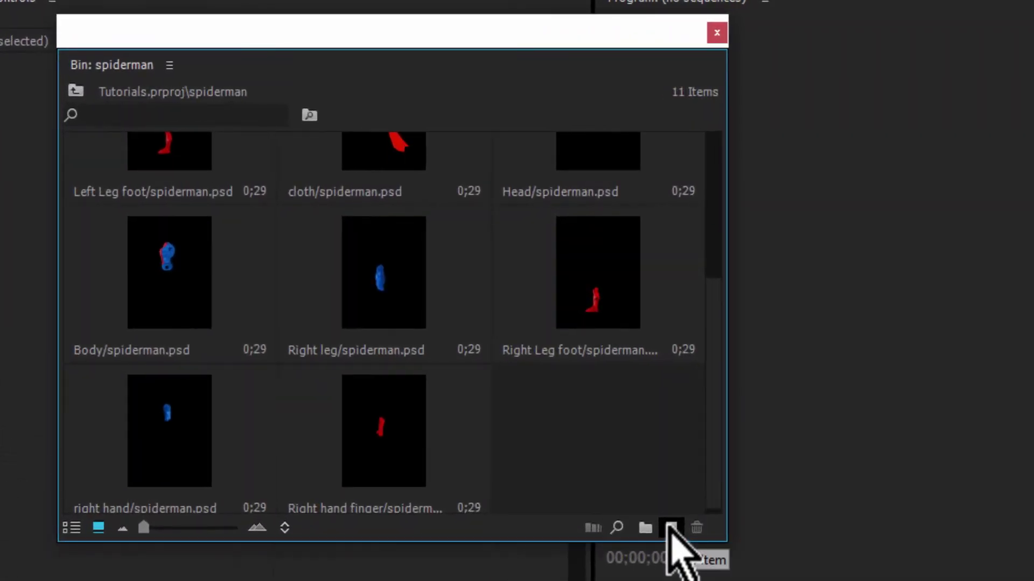
- Create a new sequence named 'Right hand' in the spiderman bin
{"action": "left_click", "coordinate": [670, 528]}
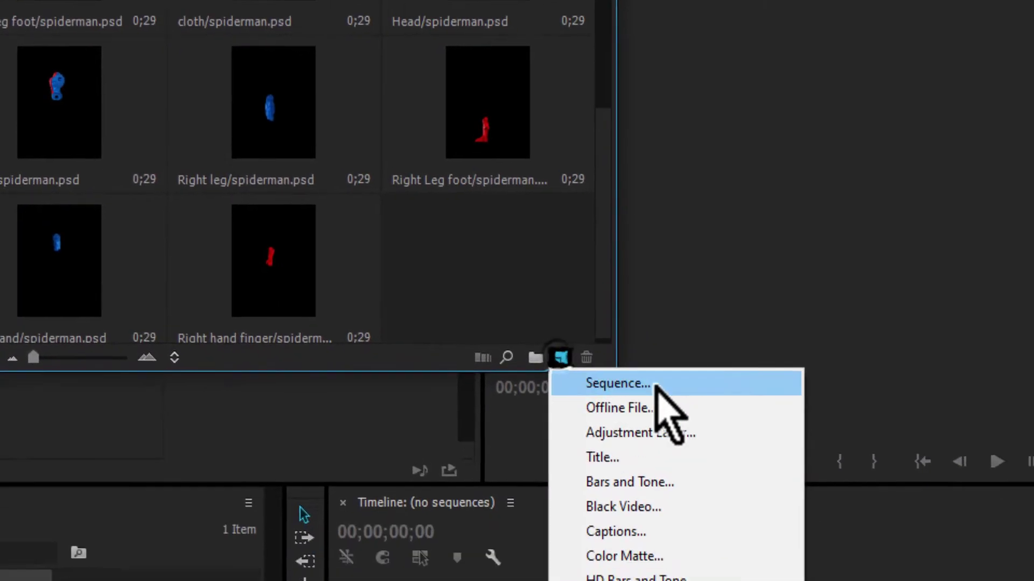
{"action": "left_click", "coordinate": [488, 292]}
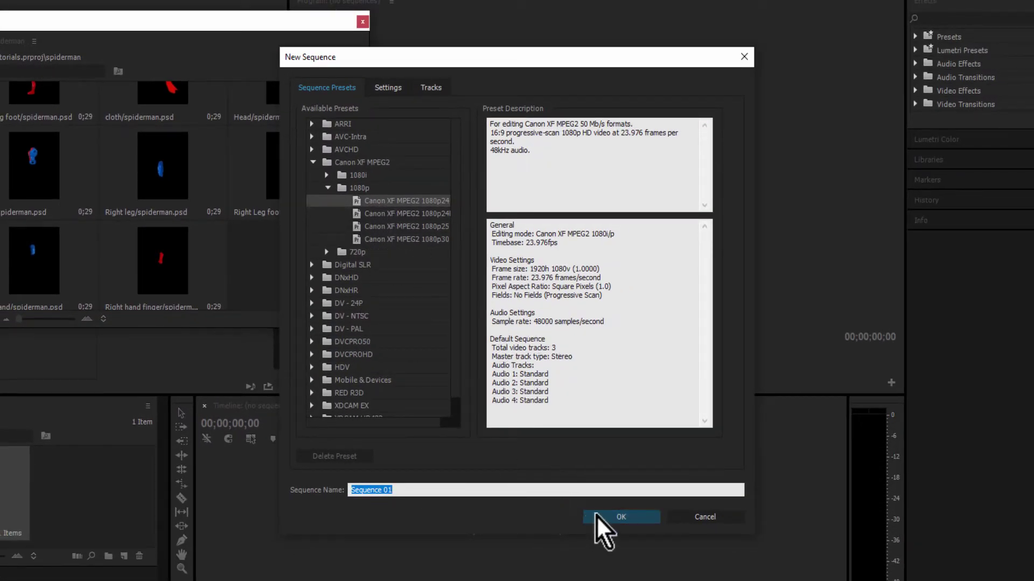
{"action": "type", "text": "Righ"}
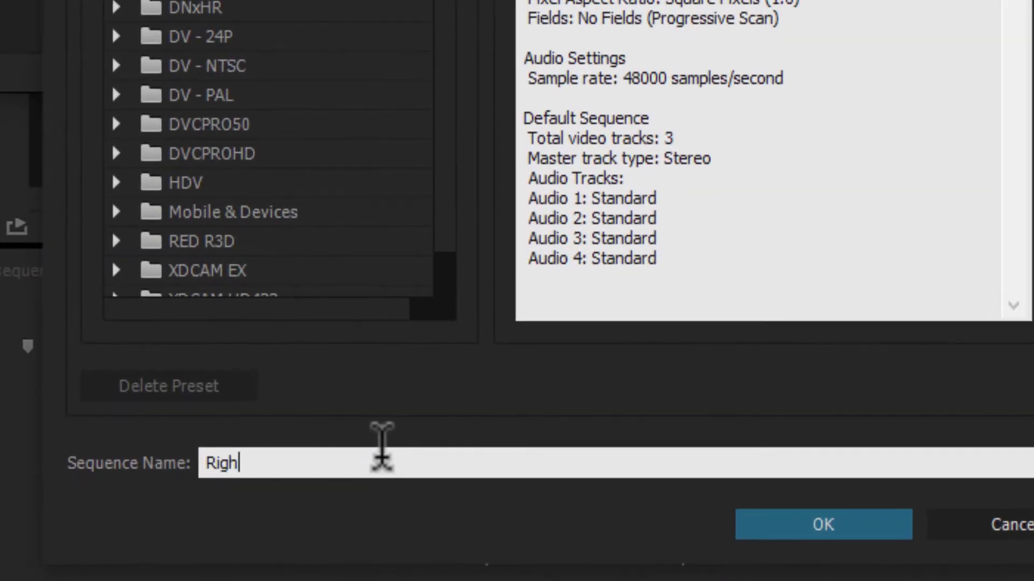
{"action": "type", "text": "and"}
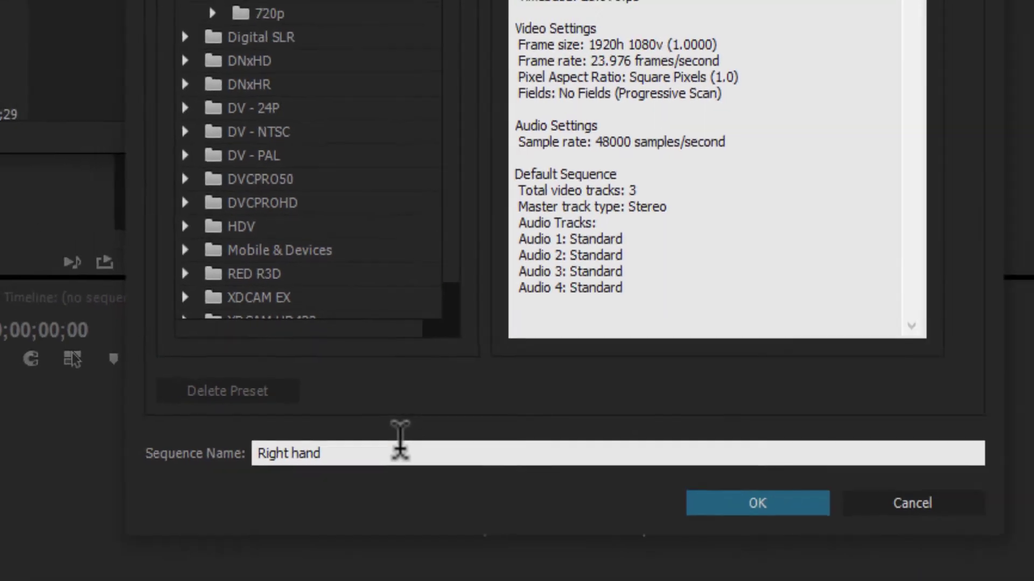
{"action": "key", "text": "Return"}
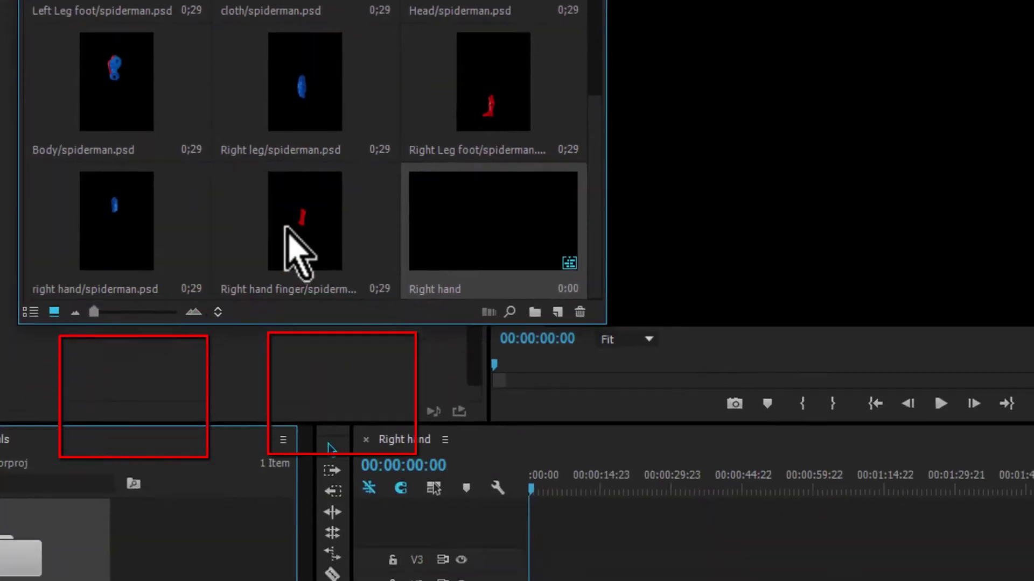
- Place the right hand finger clip on V1 and the right hand clip above it, lengthening both to about one minute
{"action": "left_click_drag", "start_coordinate": [298, 464], "coordinate": [481, 423]}
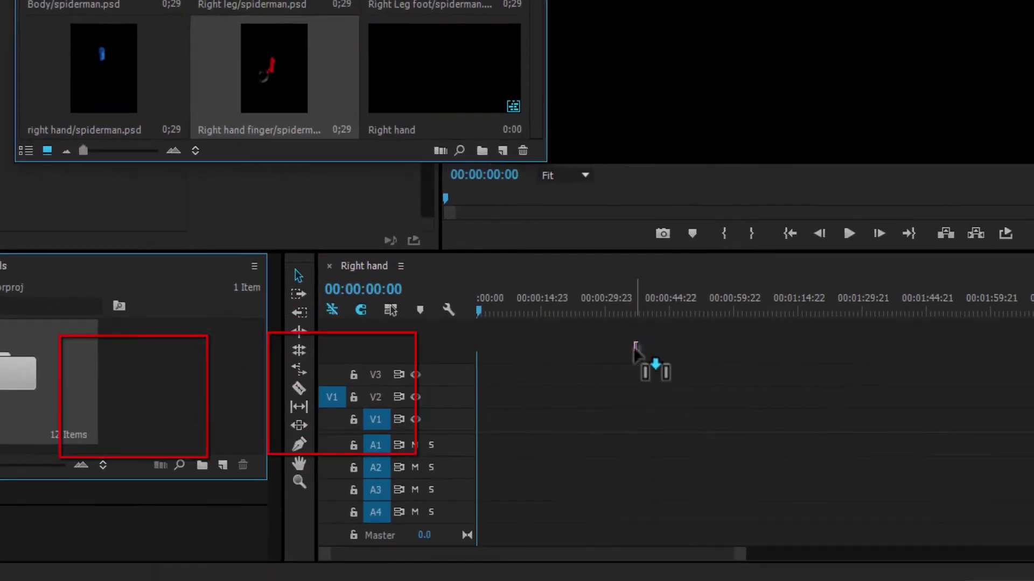
{"action": "left_click_drag", "start_coordinate": [740, 554], "coordinate": [603, 556]}
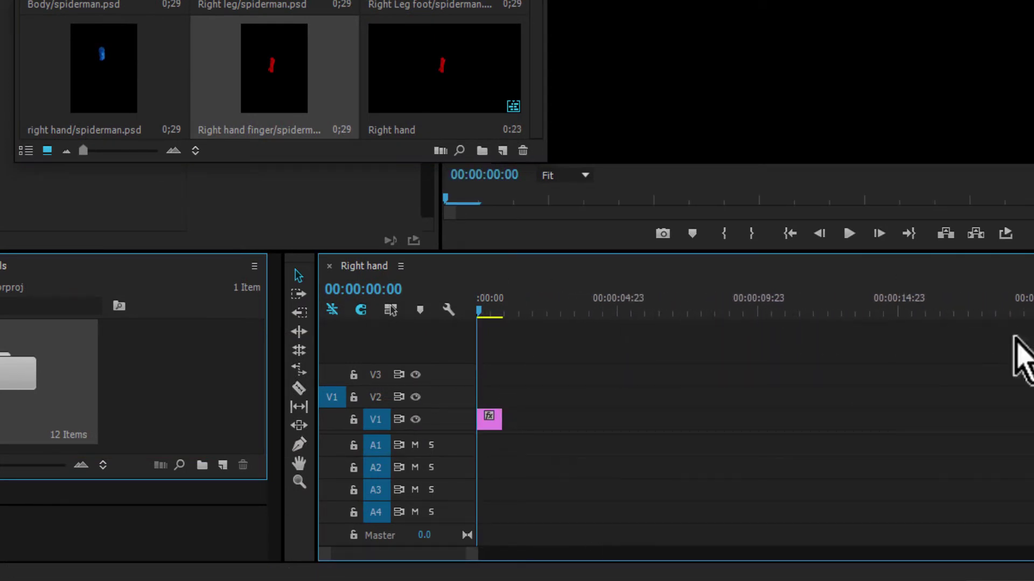
{"action": "left_click_drag", "start_coordinate": [476, 555], "coordinate": [597, 564]}
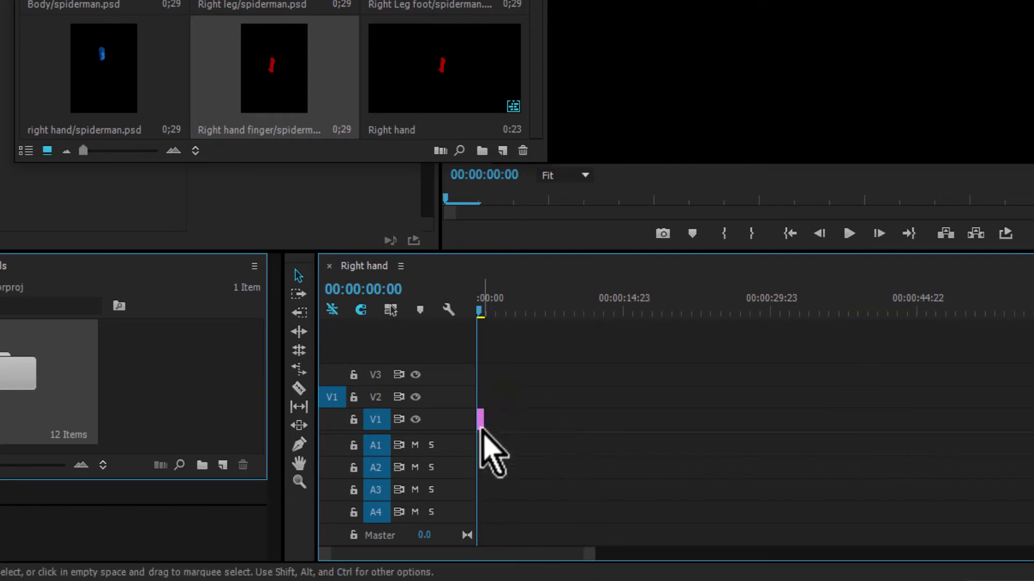
{"action": "left_click_drag", "start_coordinate": [110, 86], "coordinate": [487, 399]}
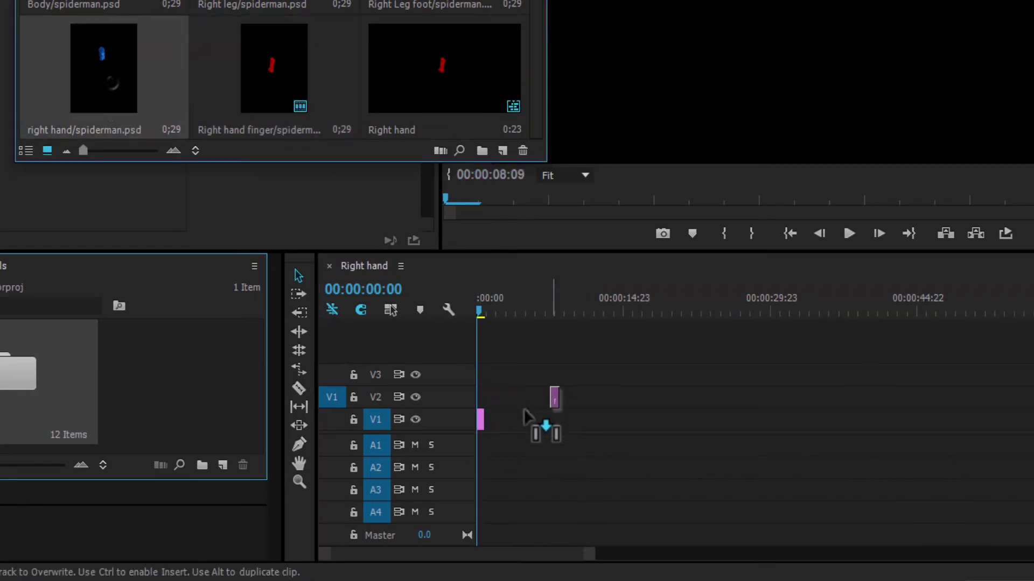
{"action": "mouse_move", "coordinate": [532, 350]}
{"action": "left_mouse_down"}
{"action": "mouse_move", "coordinate": [474, 462]}
{"action": "mouse_move", "coordinate": [484, 424]}
{"action": "mouse_move", "coordinate": [941, 409]}
{"action": "mouse_move", "coordinate": [850, 415]}
{"action": "left_mouse_up"}
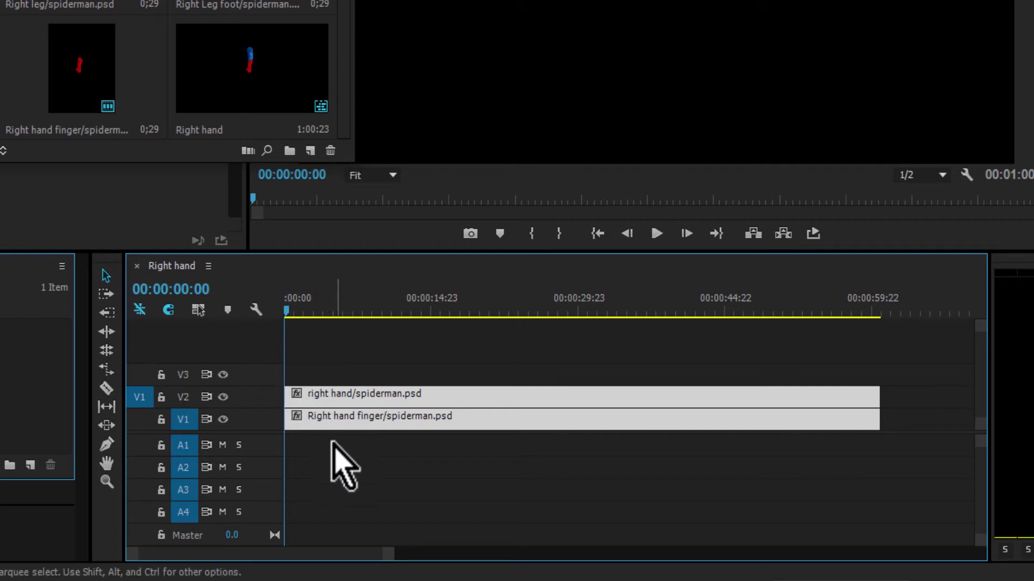
- Lock the V2 track holding the right hand clip
{"action": "left_click", "coordinate": [390, 439]}
{"action": "left_click", "coordinate": [361, 405]}
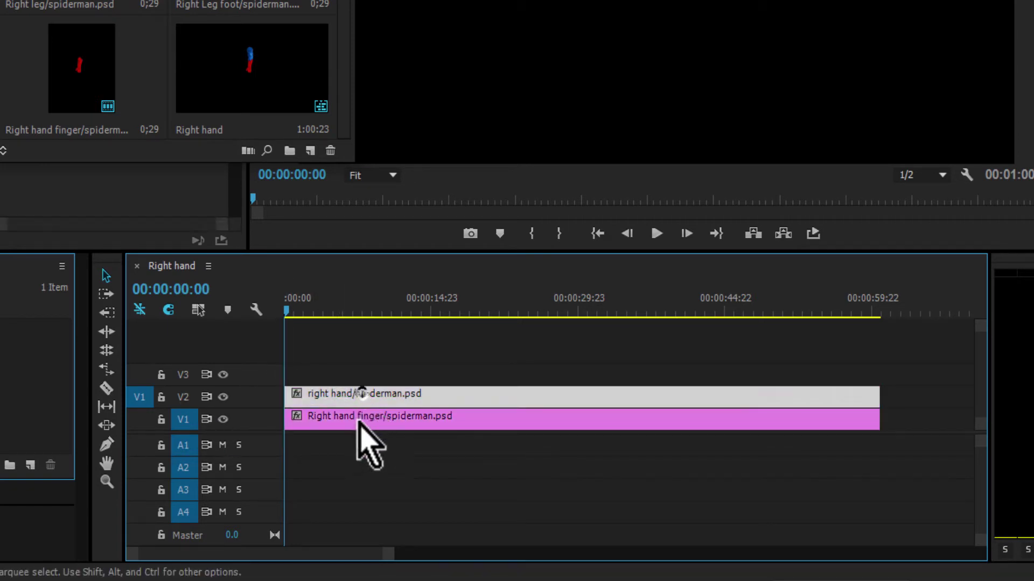
{"action": "left_click", "coordinate": [353, 421]}
{"action": "left_click", "coordinate": [377, 401]}
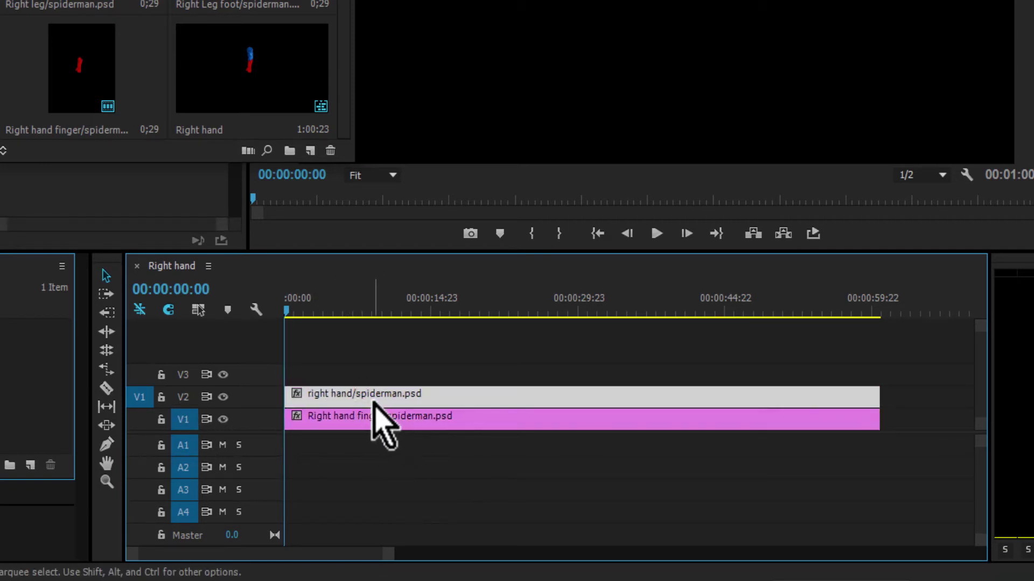
{"action": "left_click", "coordinate": [161, 396]}
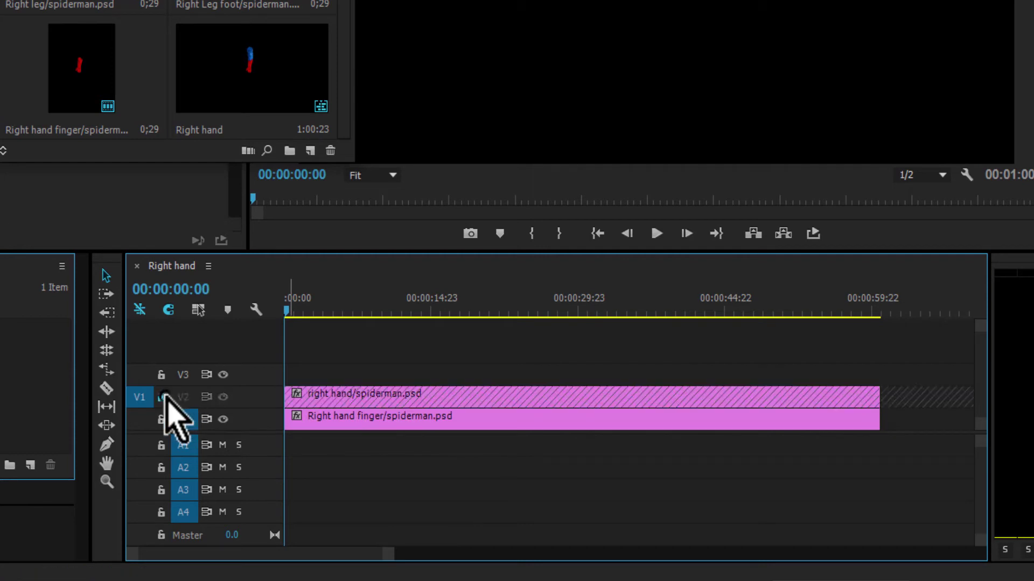
{"action": "left_click", "coordinate": [376, 423]}
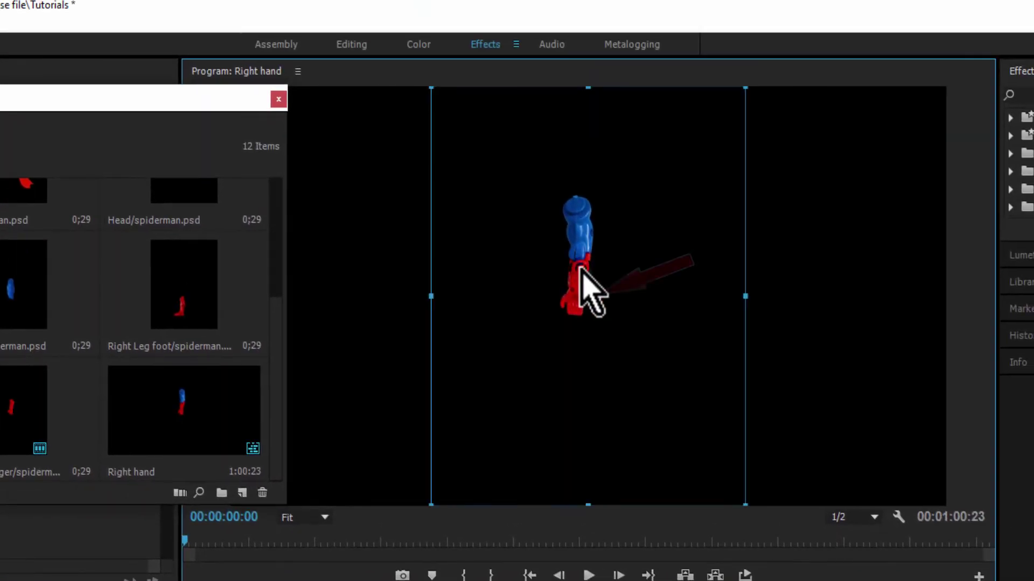
- Move the finger clip's anchor point up to the joint, test Motion > Rotation, and reset it to 0°
{"action": "left_click_drag", "start_coordinate": [588, 296], "coordinate": [579, 252]}
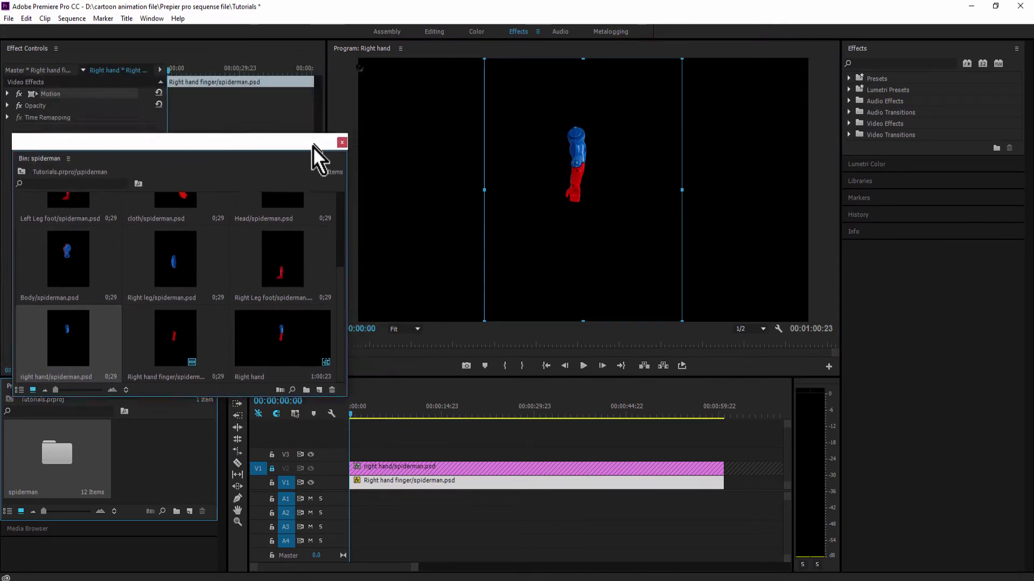
{"action": "left_click_drag", "start_coordinate": [365, 81], "coordinate": [312, 203]}
{"action": "left_click", "coordinate": [8, 94]}
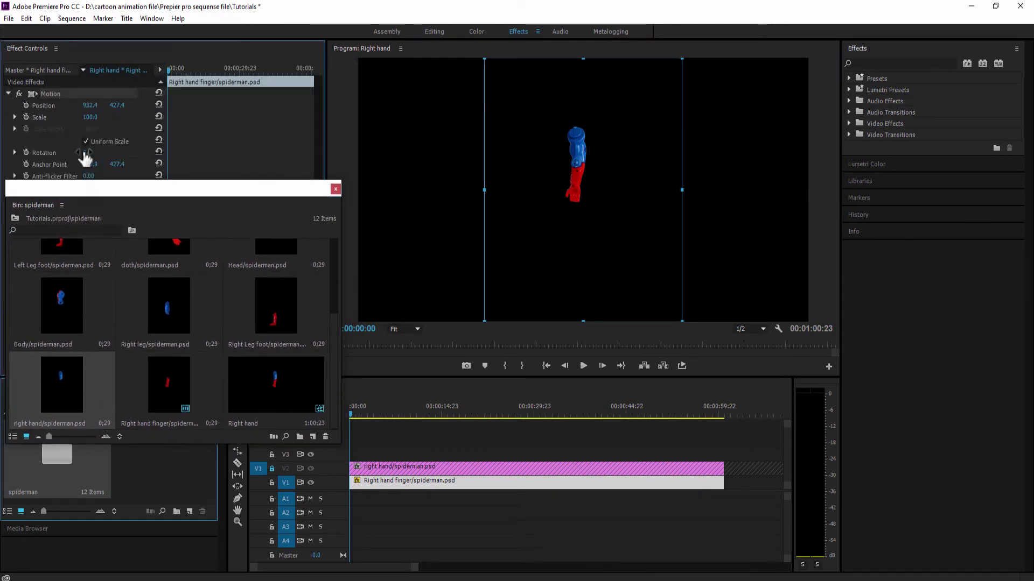
{"action": "left_click_drag", "start_coordinate": [86, 157], "coordinate": [69, 158]}
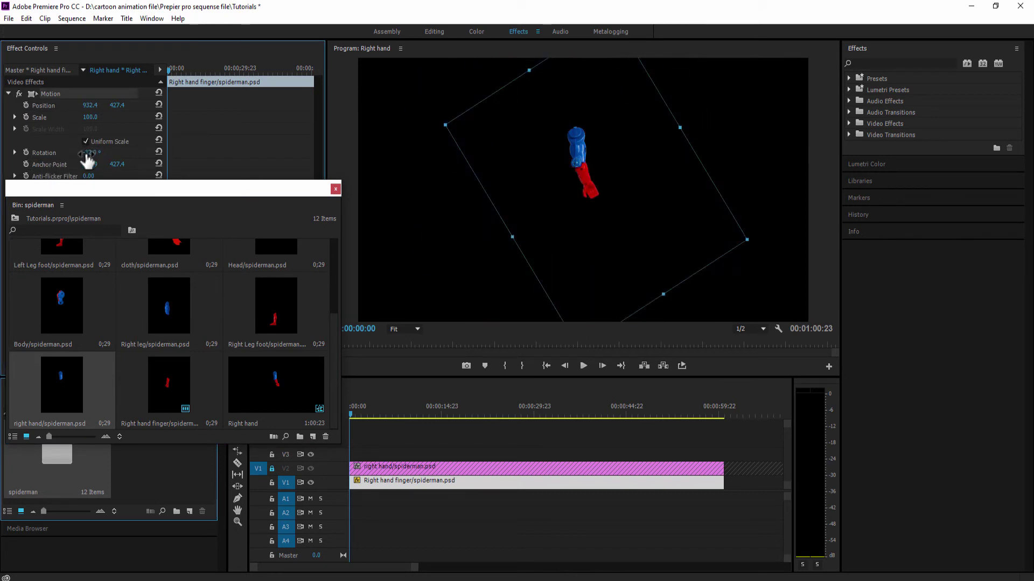
{"action": "left_click_drag", "start_coordinate": [88, 160], "coordinate": [81, 177]}
{"action": "left_click", "coordinate": [406, 434]}
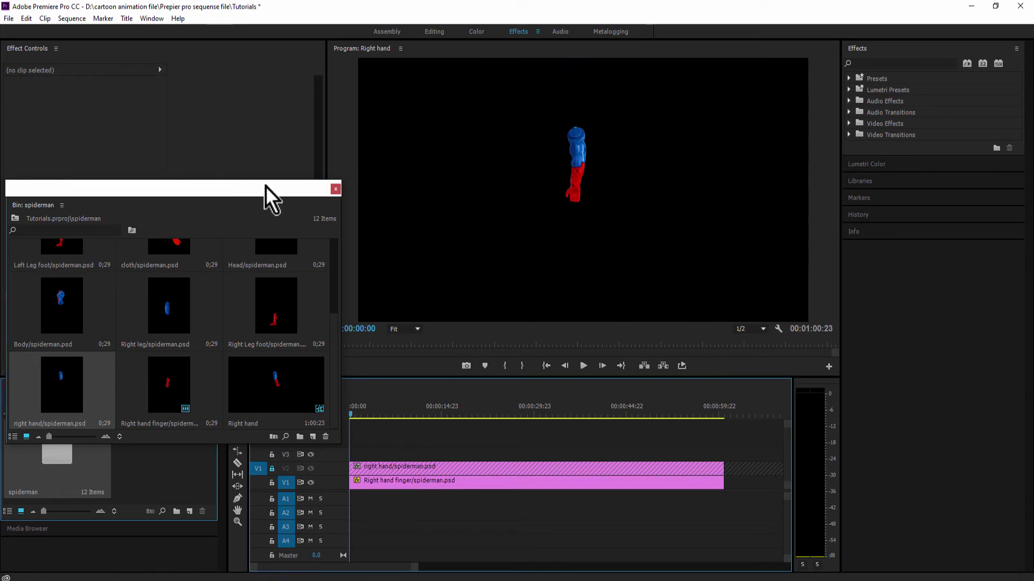
{"action": "left_click_drag", "start_coordinate": [266, 185], "coordinate": [264, 75]}
- Close the Right hand sequence and create a new sequence named 'Left hand'
{"action": "left_click", "coordinate": [256, 386]}
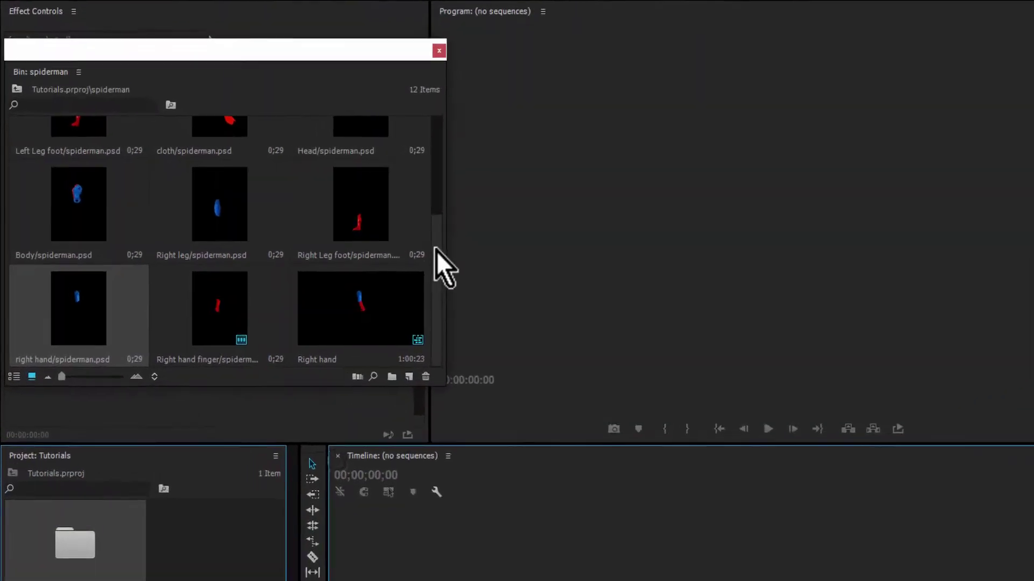
{"action": "left_click", "coordinate": [311, 326]}
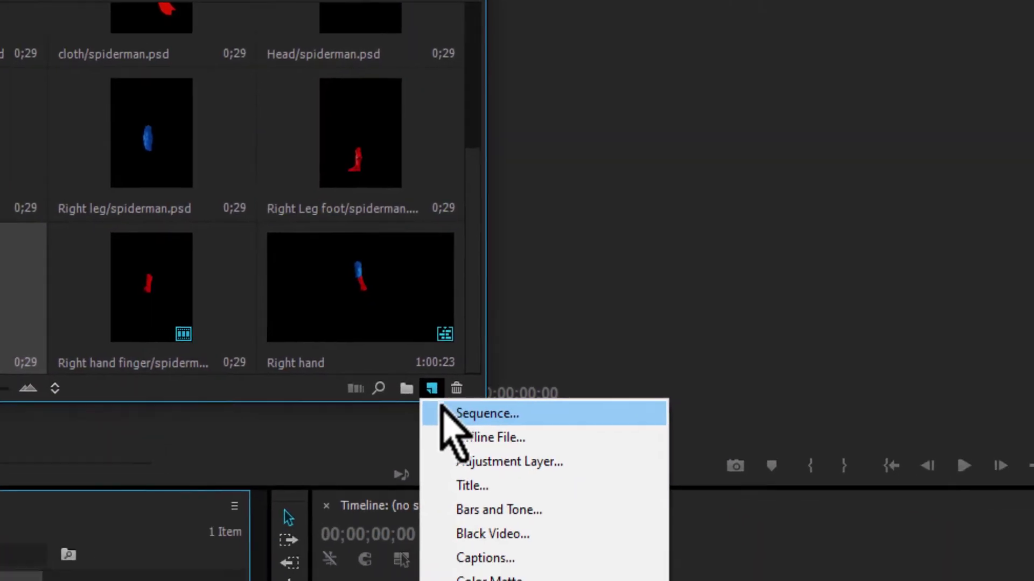
{"action": "left_click", "coordinate": [619, 502]}
{"action": "type", "text": "Left hand"}
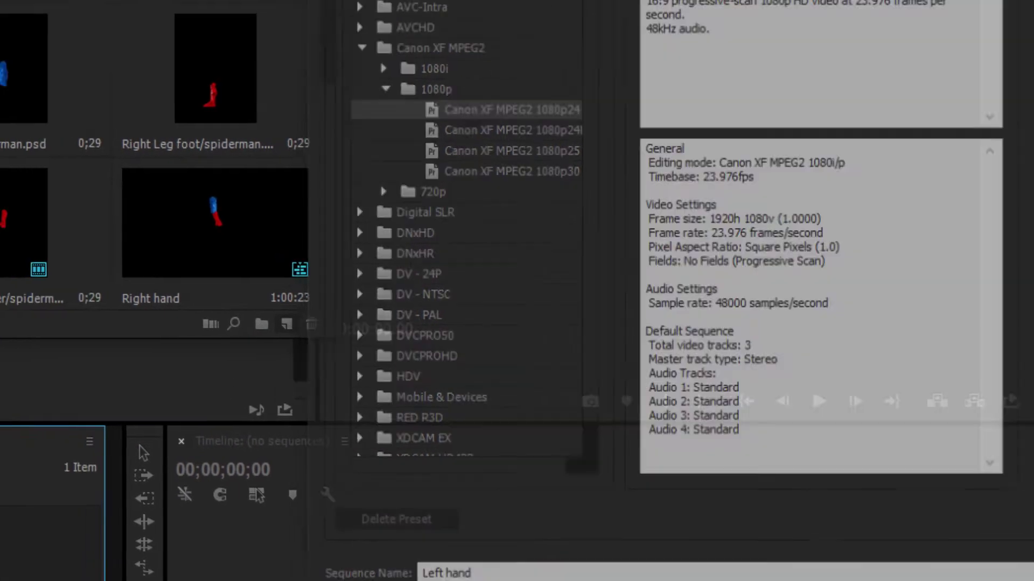
{"action": "key", "text": "Return"}
- Put the Left hand finger clip on V1 and Left hand on V2, lock V2, and close the sequence
{"action": "left_click_drag", "start_coordinate": [644, 396], "coordinate": [652, 295]}
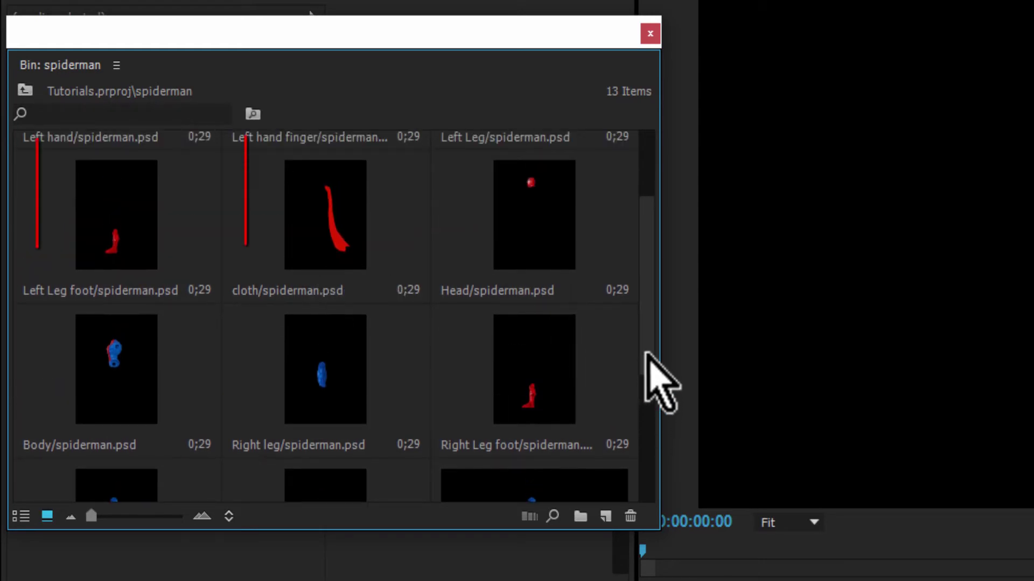
{"action": "left_click_drag", "start_coordinate": [646, 350], "coordinate": [651, 275]}
{"action": "left_click_drag", "start_coordinate": [293, 279], "coordinate": [846, 580]}
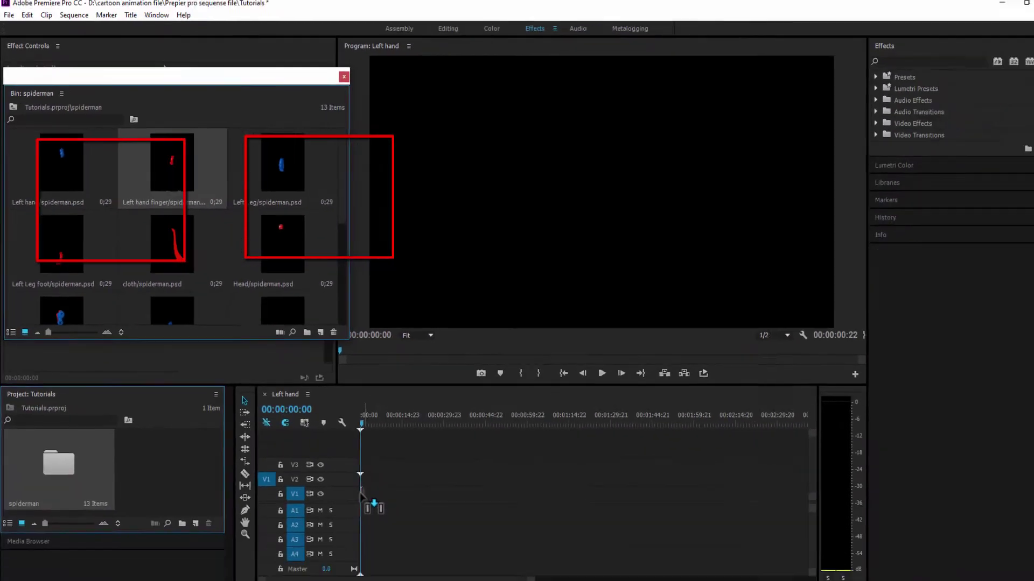
{"action": "mouse_move", "coordinate": [52, 191]}
{"action": "left_mouse_down"}
{"action": "mouse_move", "coordinate": [382, 458]}
{"action": "mouse_move", "coordinate": [351, 469]}
{"action": "mouse_move", "coordinate": [343, 501]}
{"action": "mouse_move", "coordinate": [521, 472]}
{"action": "left_mouse_up"}
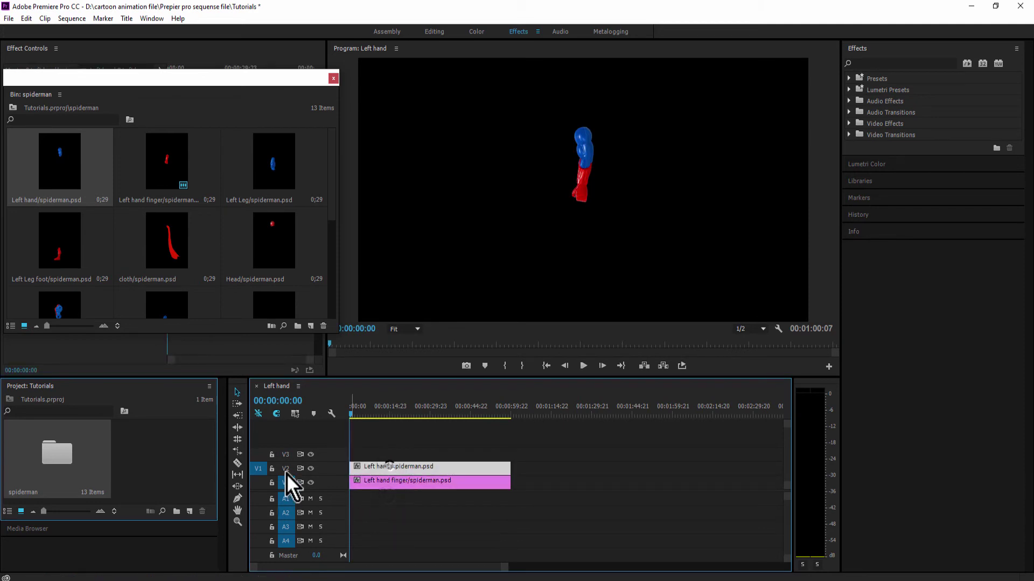
{"action": "left_click", "coordinate": [272, 468]}
{"action": "left_click", "coordinate": [386, 479]}
{"action": "left_click", "coordinate": [592, 184]}
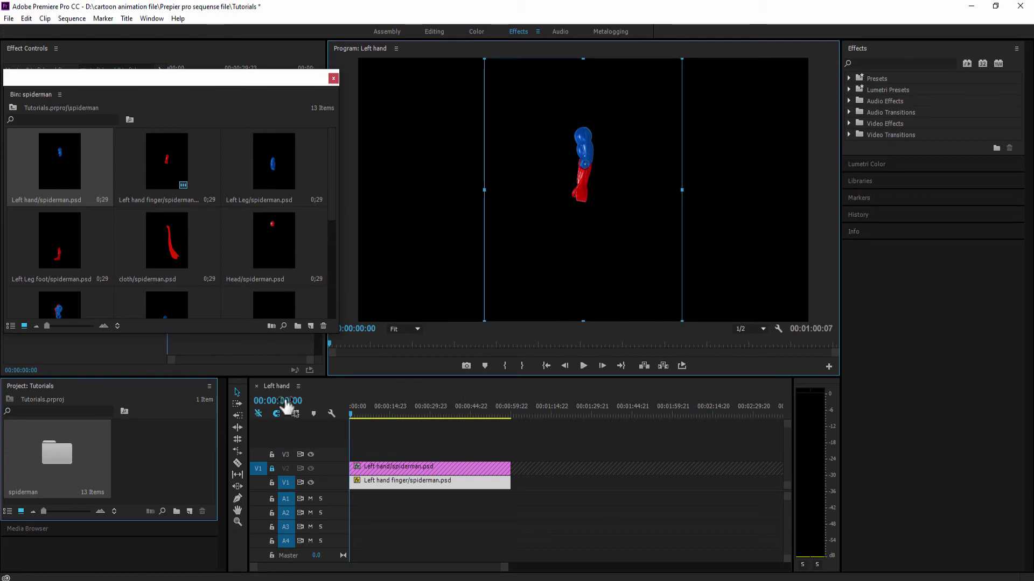
{"action": "left_click", "coordinate": [256, 388]}
{"action": "scroll", "coordinate": [332, 290], "scroll_direction": "down", "scroll_amount": 5}
- Create a Left leg sequence stacking the Left Leg clip over its foot clip, lengthen both, and close it
{"action": "left_click", "coordinate": [310, 326]}
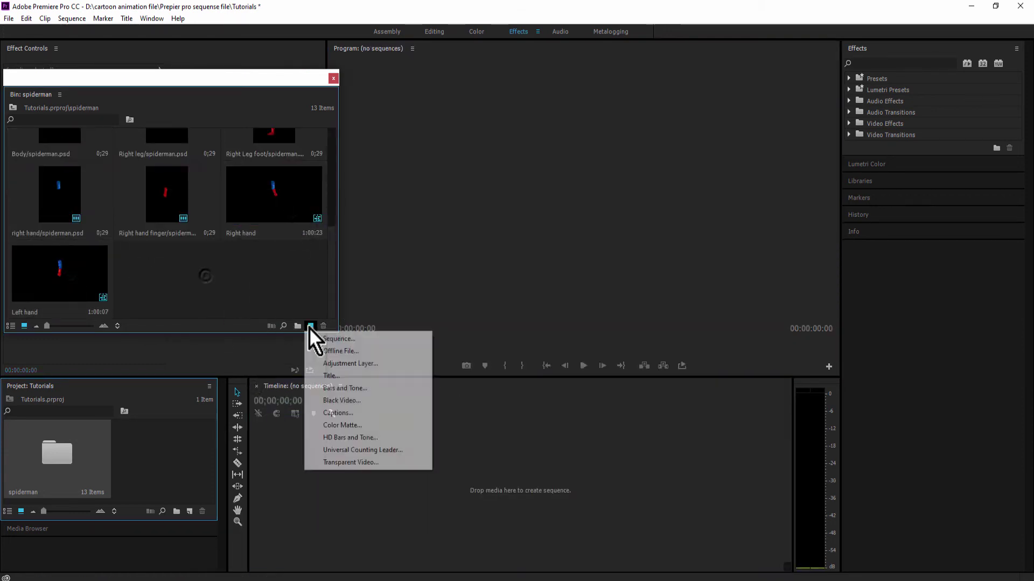
{"action": "left_click", "coordinate": [342, 335]}
{"action": "left_click", "coordinate": [604, 478]}
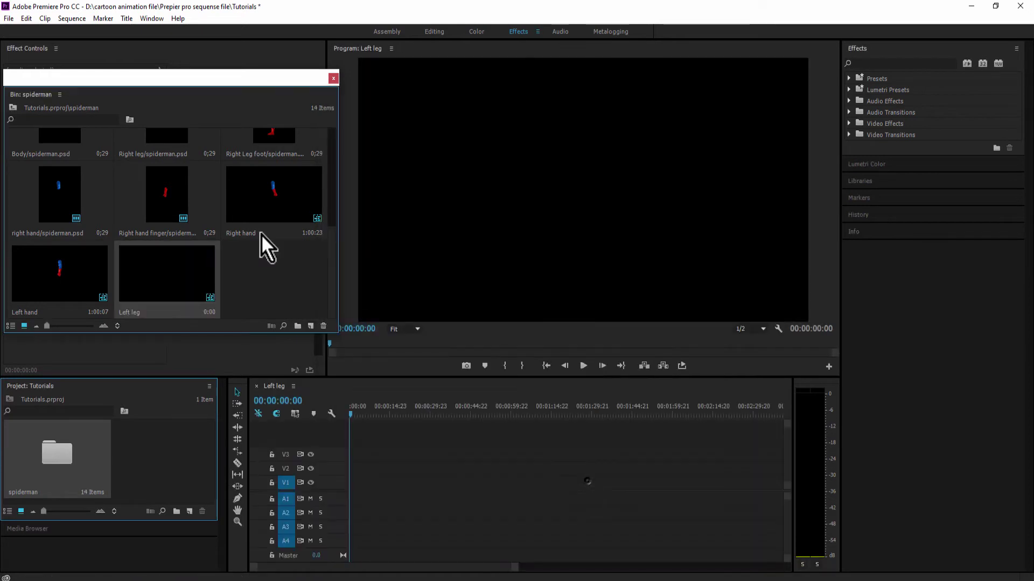
{"action": "scroll", "coordinate": [261, 234], "scroll_direction": "up", "scroll_amount": 3}
{"action": "scroll", "coordinate": [298, 183], "scroll_direction": "up", "scroll_amount": 3}
{"action": "left_click_drag", "start_coordinate": [467, 325], "coordinate": [377, 482]}
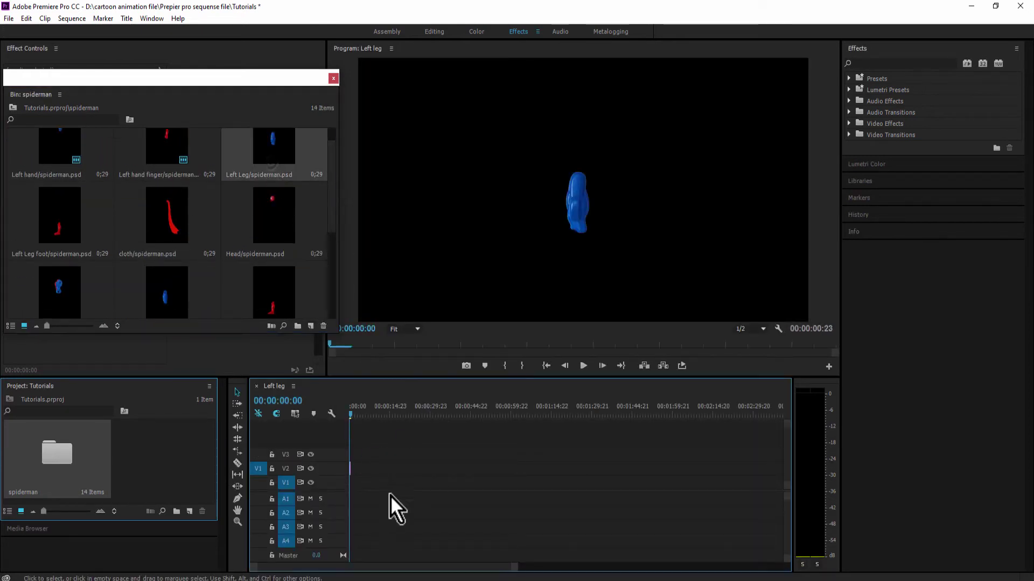
{"action": "mouse_move", "coordinate": [59, 215]}
{"action": "left_mouse_down"}
{"action": "mouse_move", "coordinate": [376, 468]}
{"action": "mouse_move", "coordinate": [540, 477]}
{"action": "mouse_move", "coordinate": [520, 490]}
{"action": "left_mouse_up"}
{"action": "left_click", "coordinate": [357, 485]}
{"action": "left_click", "coordinate": [590, 195]}
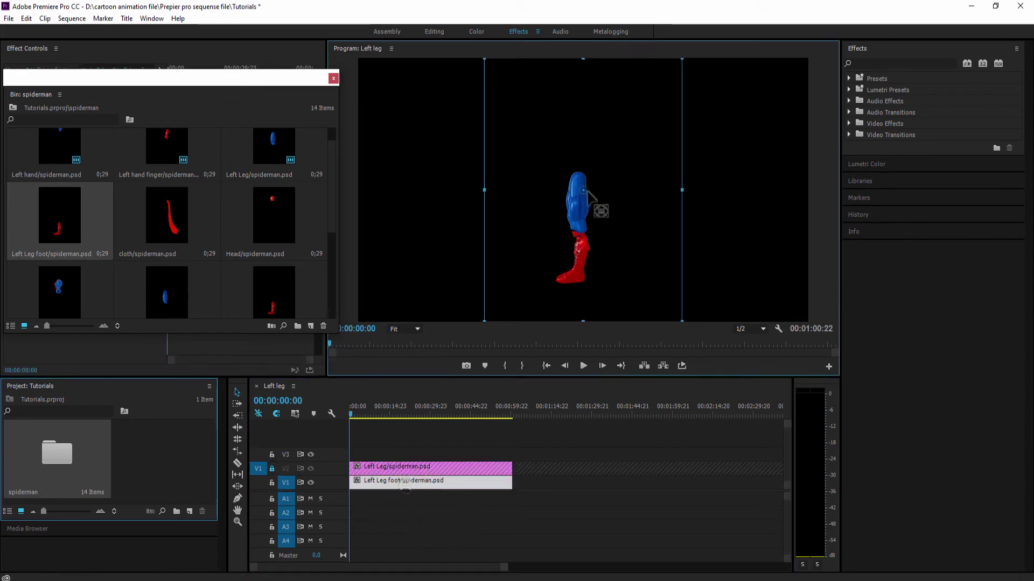
{"action": "left_click", "coordinate": [256, 386]}
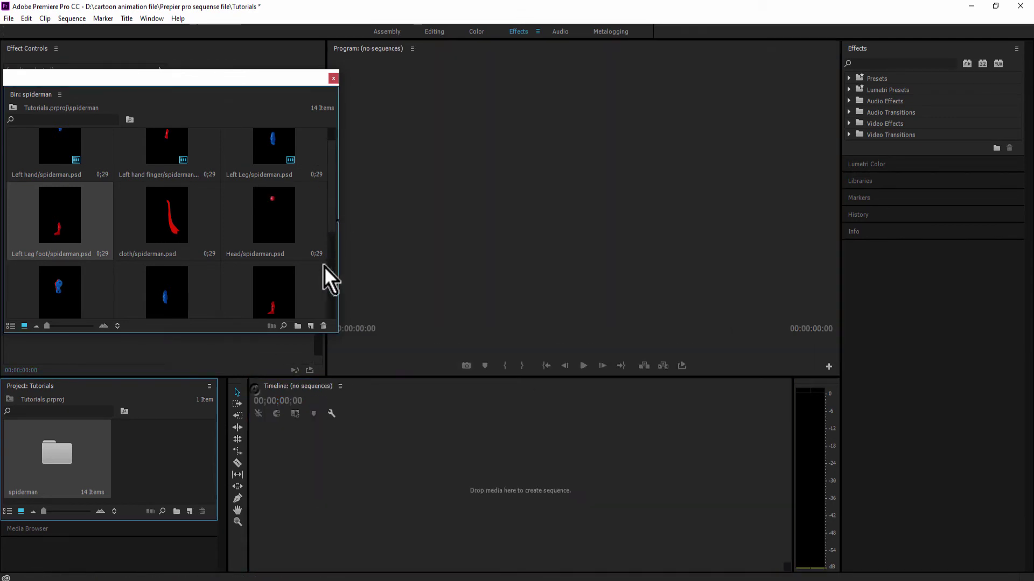
- Create a Right leg sequence stacking the Right leg clip over its foot clip, lengthen both, and close it
{"action": "scroll", "coordinate": [324, 266], "scroll_direction": "down", "scroll_amount": 5}
{"action": "left_click", "coordinate": [311, 325]}
{"action": "left_click", "coordinate": [342, 339]}
{"action": "type", "text": "Right leg"}
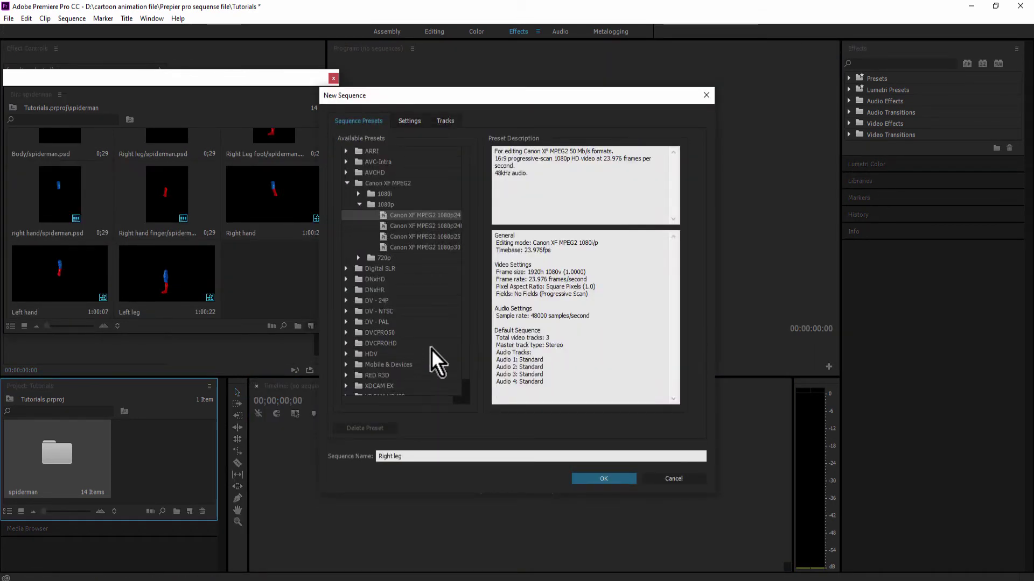
{"action": "key", "text": "Return"}
{"action": "scroll", "coordinate": [331, 269], "scroll_direction": "up", "scroll_amount": 3}
{"action": "left_click_drag", "start_coordinate": [261, 179], "coordinate": [352, 483]}
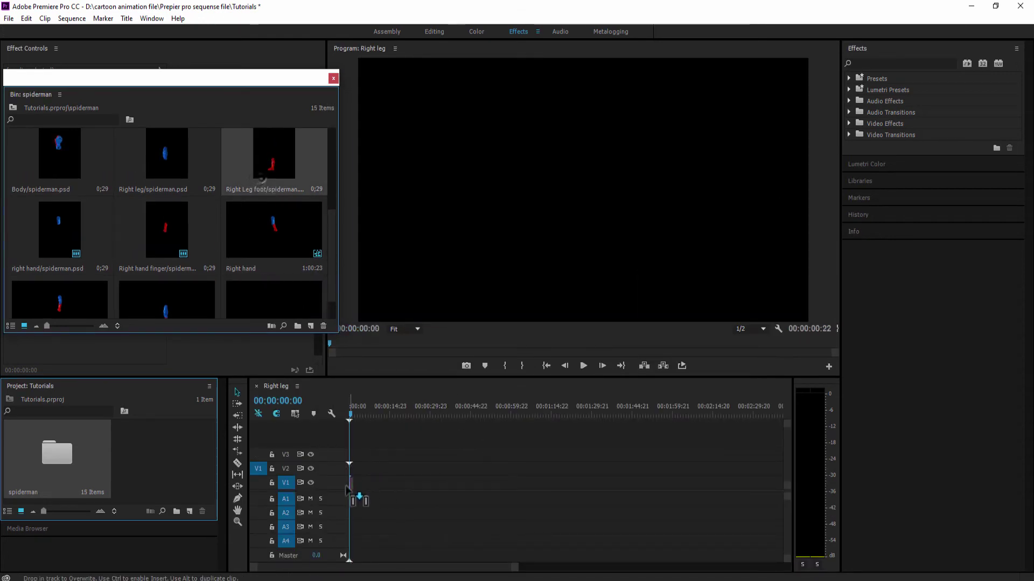
{"action": "mouse_move", "coordinate": [171, 166]}
{"action": "left_mouse_down"}
{"action": "mouse_move", "coordinate": [396, 468]}
{"action": "mouse_move", "coordinate": [528, 486]}
{"action": "left_mouse_up"}
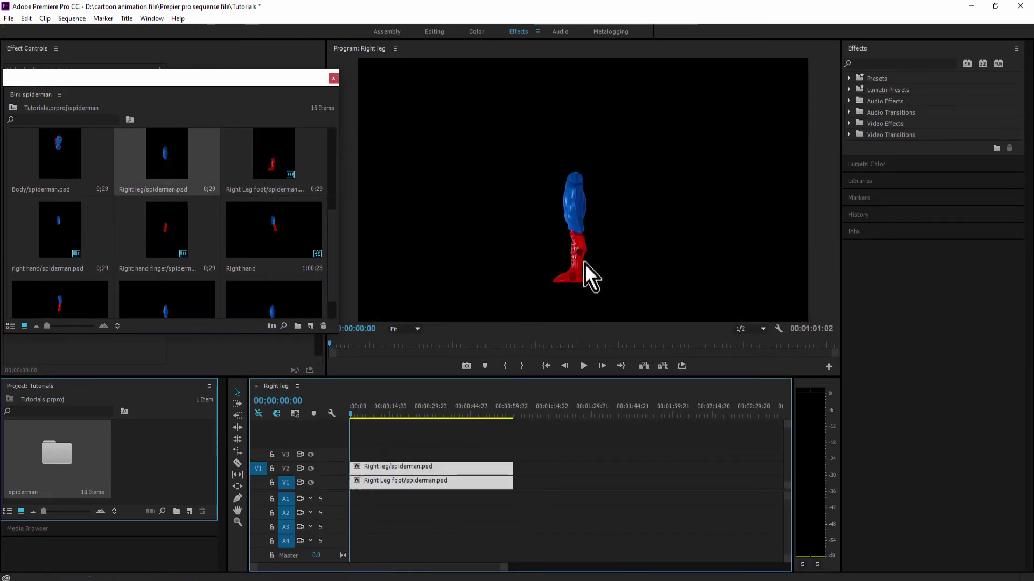
{"action": "left_click", "coordinate": [366, 482]}
{"action": "left_click", "coordinate": [410, 470]}
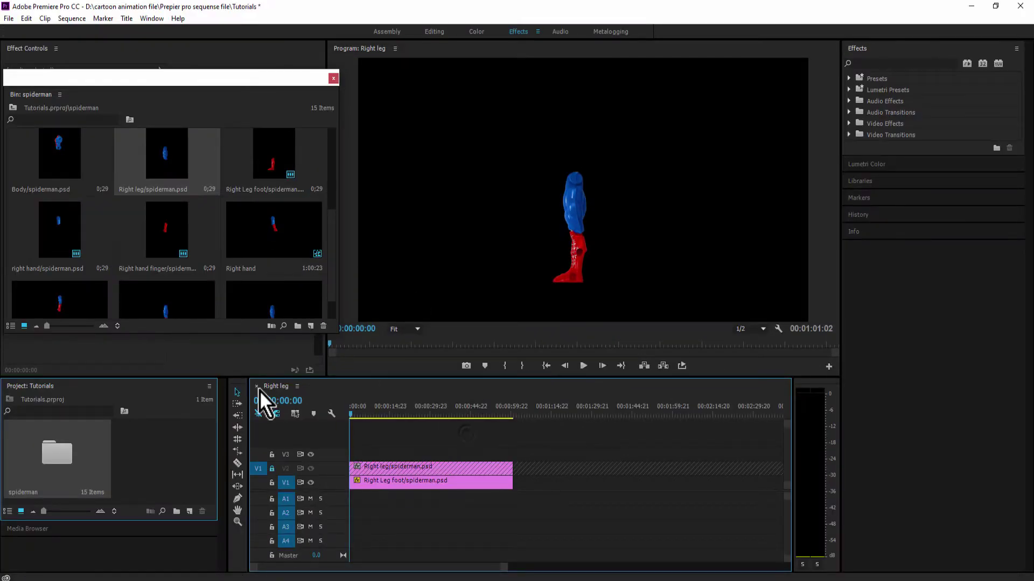
{"action": "left_click", "coordinate": [256, 386]}
{"action": "left_click", "coordinate": [311, 326]}
- Create a 'Body' sequence and add the Body, Head and cloth clips to it
{"action": "left_click", "coordinate": [349, 338]}
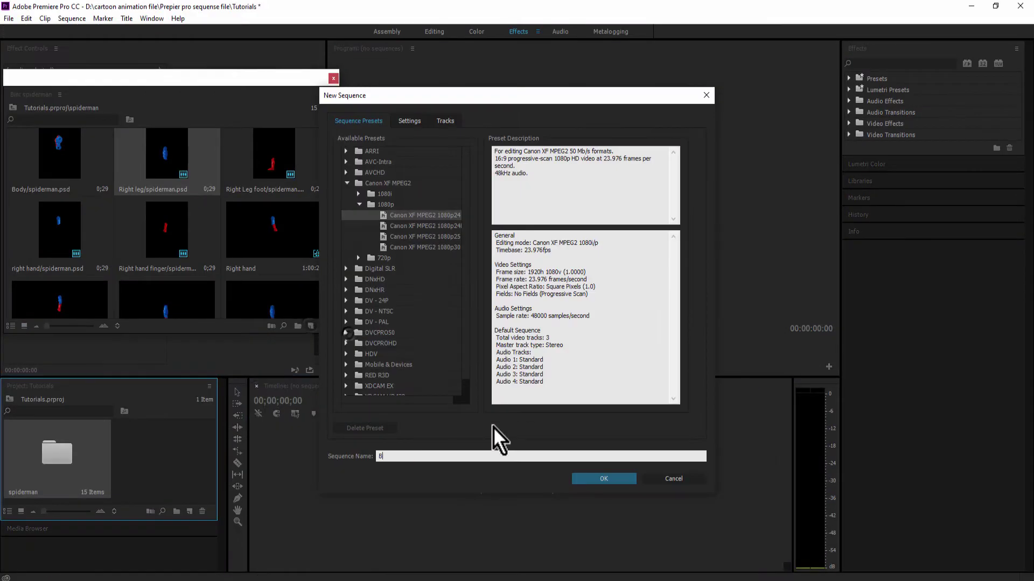
{"action": "type", "text": "Body"}
{"action": "left_click", "coordinate": [604, 480]}
{"action": "scroll", "coordinate": [334, 253], "scroll_direction": "up", "scroll_amount": 5}
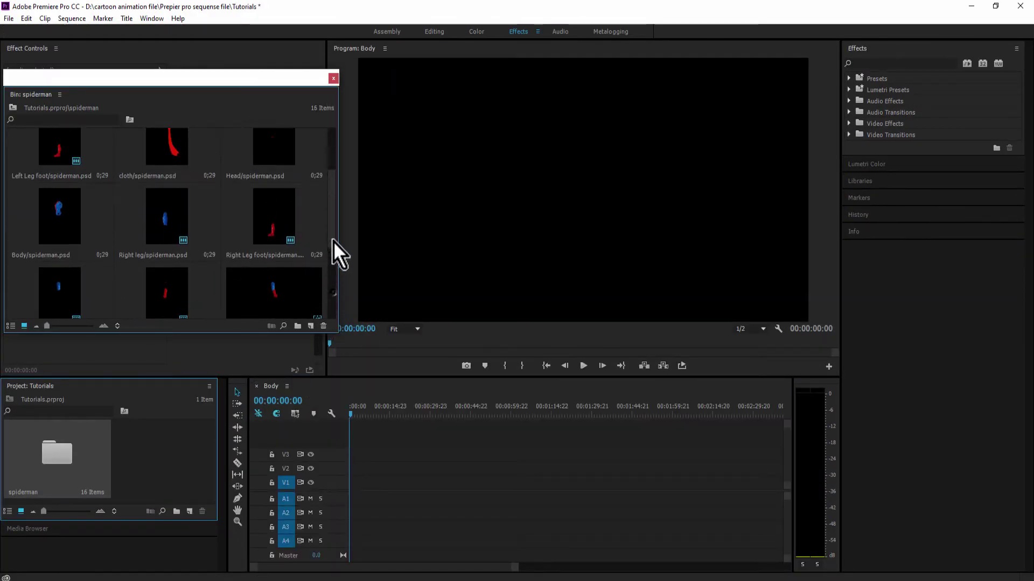
{"action": "left_click_drag", "start_coordinate": [59, 234], "coordinate": [353, 483]}
{"action": "left_click_drag", "start_coordinate": [249, 164], "coordinate": [362, 474]}
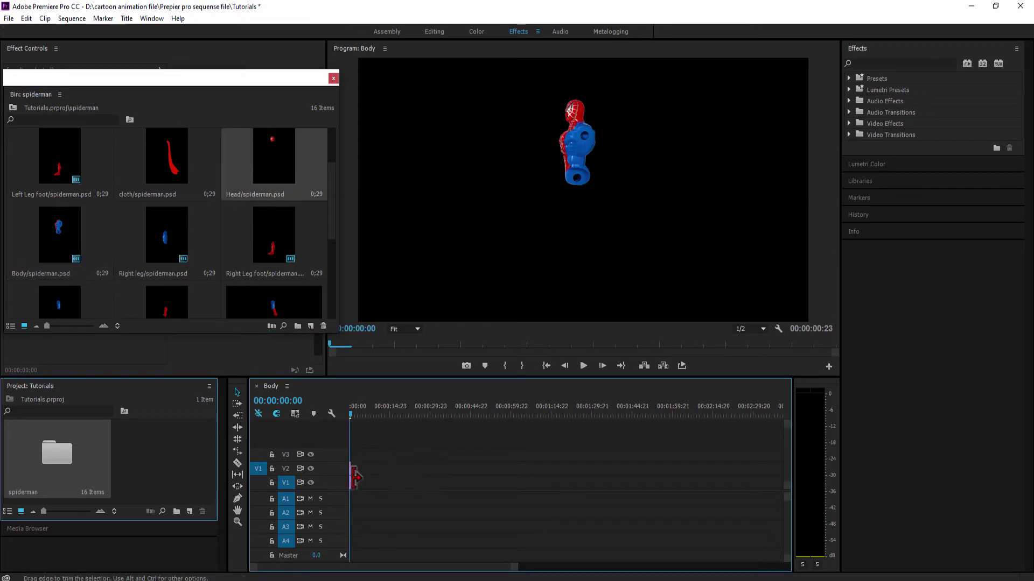
{"action": "mouse_move", "coordinate": [167, 156]}
{"action": "left_mouse_down"}
{"action": "mouse_move", "coordinate": [373, 470]}
{"action": "mouse_move", "coordinate": [512, 466]}
{"action": "left_mouse_up"}
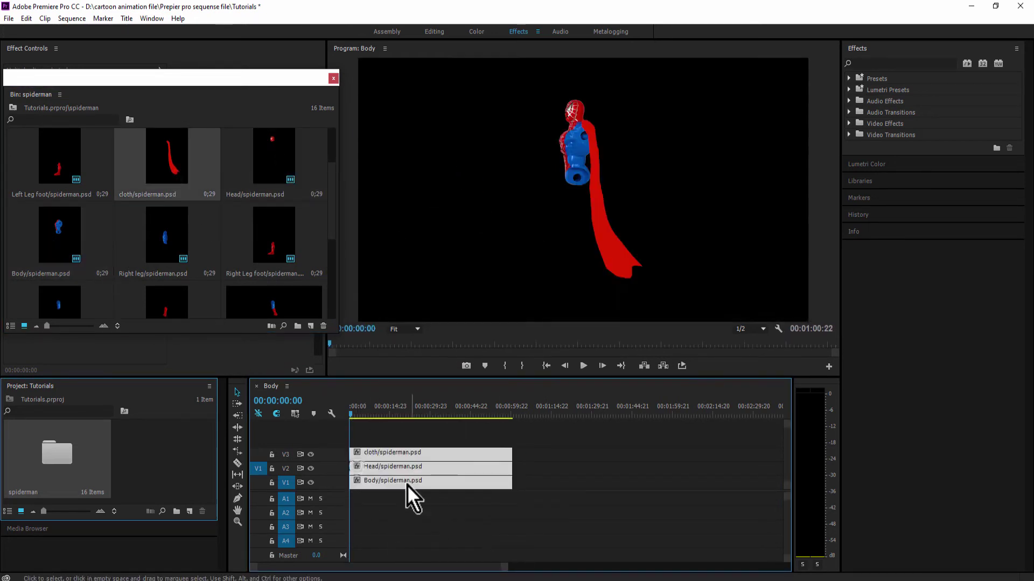
- Select the Head clip and toggle the cloth and Body track locks, leaving them unlocked
{"action": "left_click", "coordinate": [387, 509]}
{"action": "left_click", "coordinate": [370, 472]}
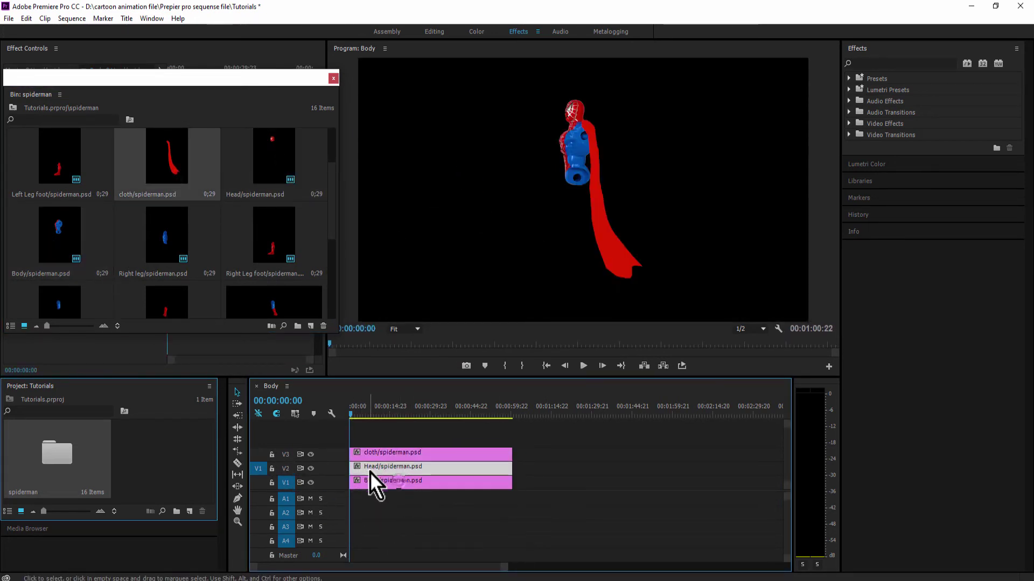
{"action": "left_click", "coordinate": [272, 455]}
{"action": "left_click", "coordinate": [579, 190]}
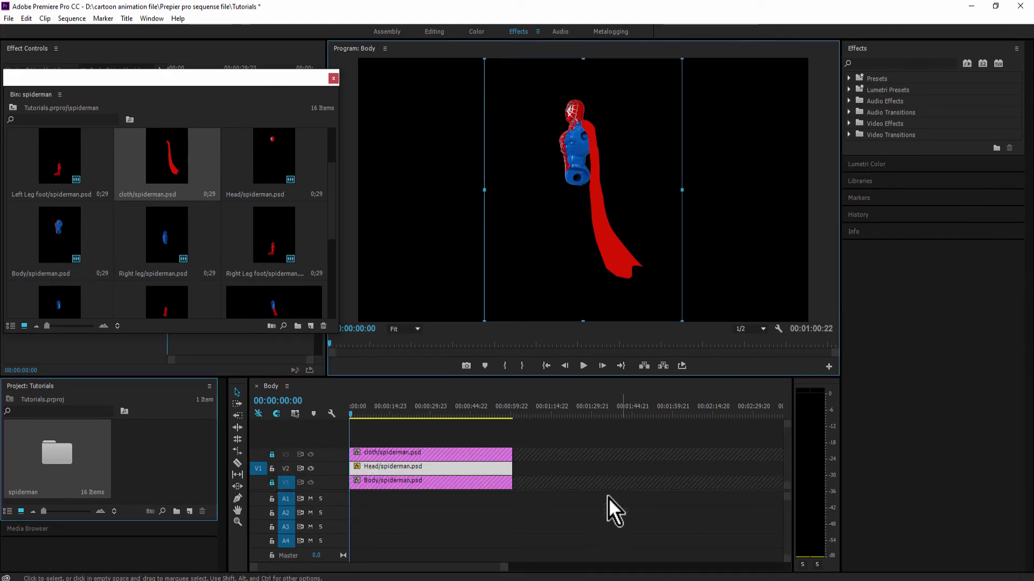
{"action": "left_click", "coordinate": [272, 483]}
{"action": "left_click", "coordinate": [272, 455]}
- Try Body above Head, restore Head above Body at the sequence start, then close the Body sequence
{"action": "left_click_drag", "start_coordinate": [385, 481], "coordinate": [608, 480]}
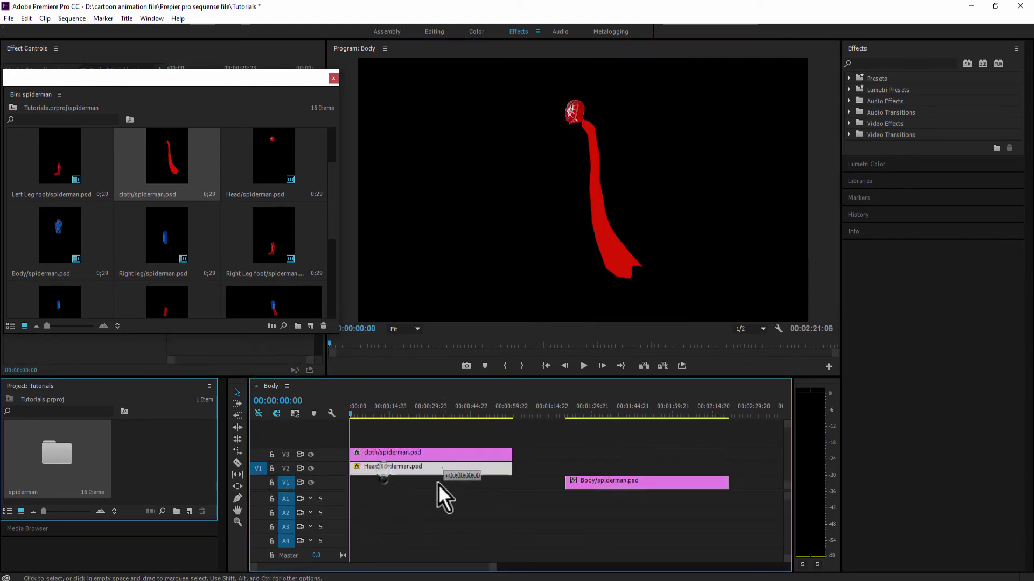
{"action": "left_click_drag", "start_coordinate": [439, 467], "coordinate": [438, 481]}
{"action": "left_click_drag", "start_coordinate": [720, 482], "coordinate": [497, 467]}
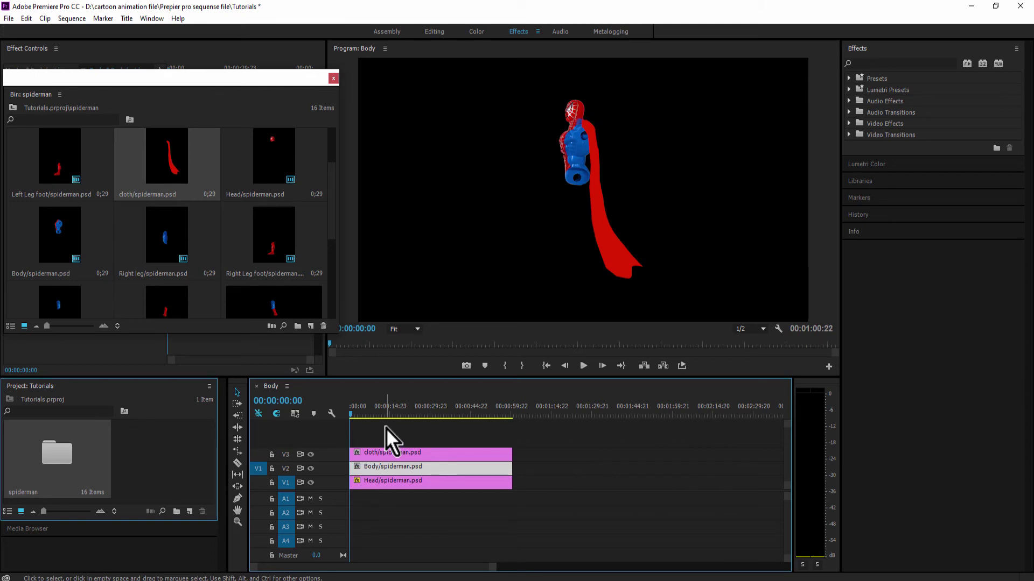
{"action": "left_click_drag", "start_coordinate": [399, 482], "coordinate": [614, 468]}
{"action": "left_click_drag", "start_coordinate": [483, 467], "coordinate": [483, 480]}
{"action": "left_click_drag", "start_coordinate": [611, 470], "coordinate": [393, 467]}
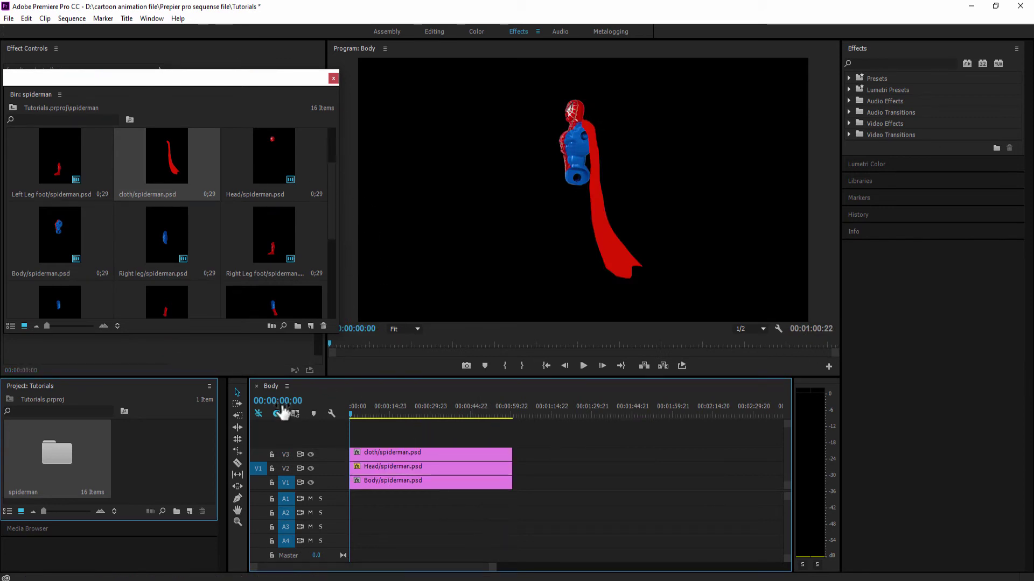
{"action": "left_click", "coordinate": [257, 386]}
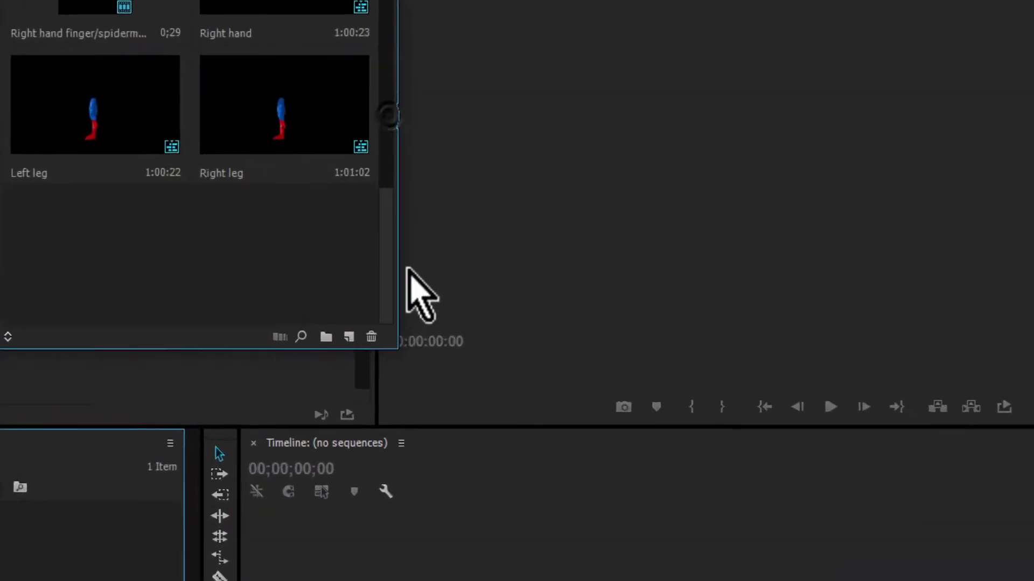
- Create a new sequence named 'Full body'
{"action": "left_click", "coordinate": [390, 348]}
{"action": "left_click", "coordinate": [474, 381]}
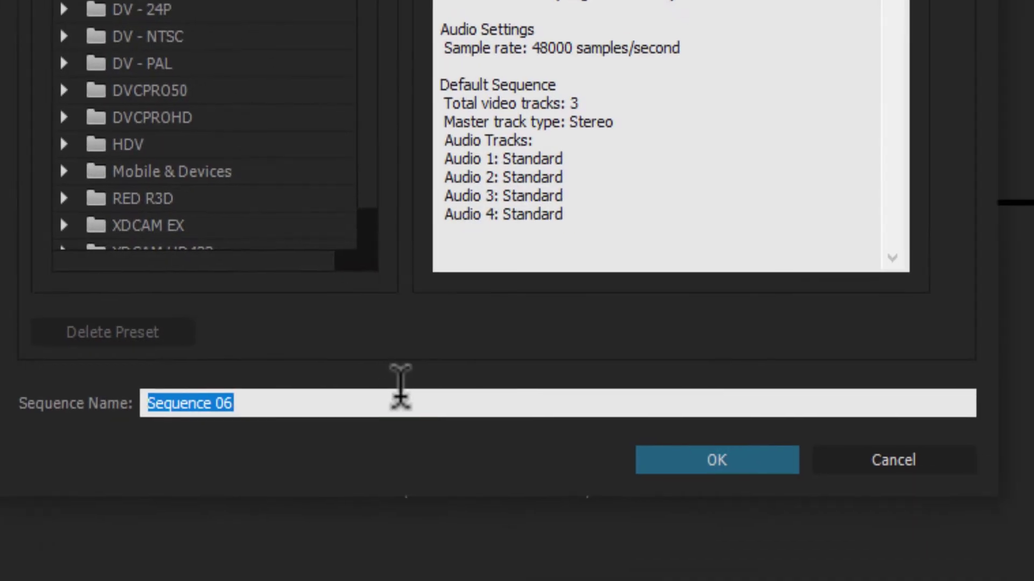
{"action": "type", "text": "Full bo"}
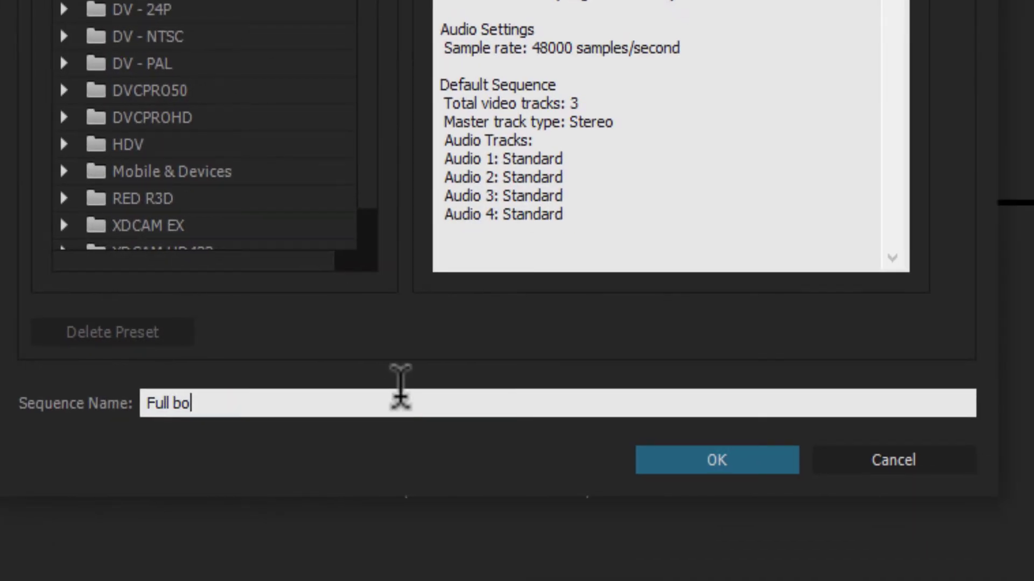
{"action": "type", "text": "dy"}
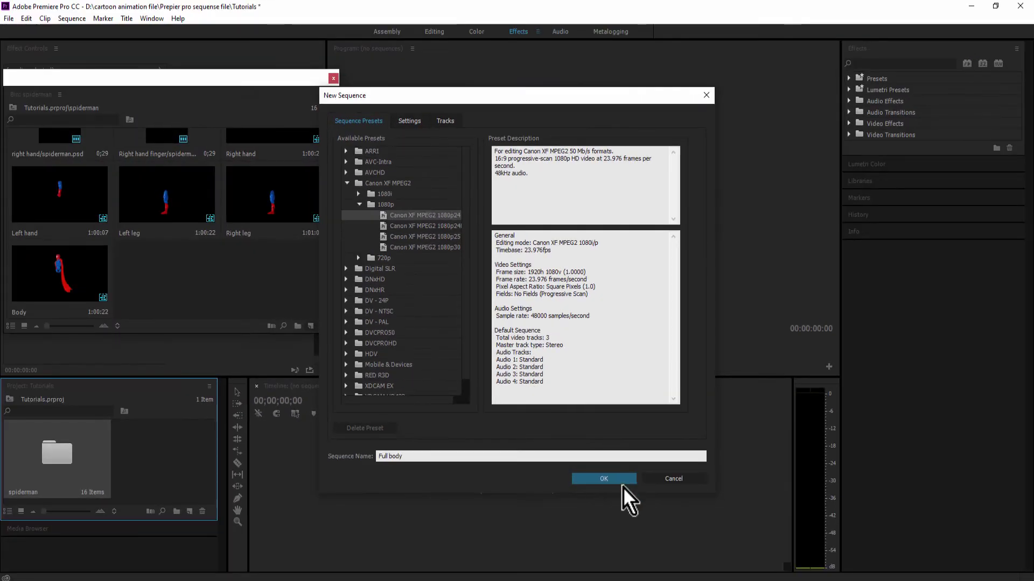
{"action": "left_click", "coordinate": [623, 484]}
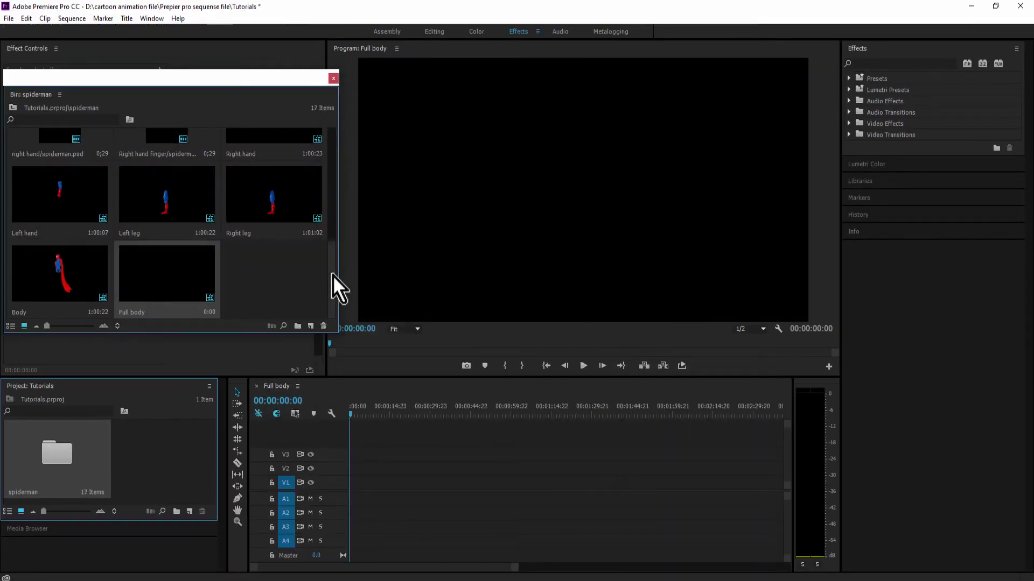
- Place the Right hand sequence on V1 of Full body and clear its audio clip
{"action": "left_click_drag", "start_coordinate": [333, 275], "coordinate": [338, 272]}
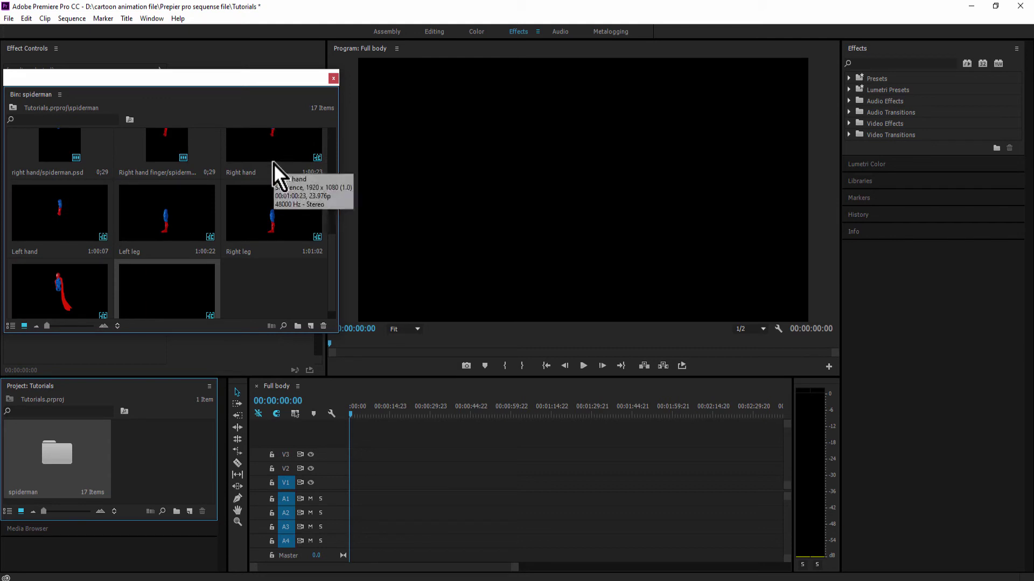
{"action": "left_click_drag", "start_coordinate": [273, 164], "coordinate": [349, 490]}
{"action": "left_click", "coordinate": [406, 502]}
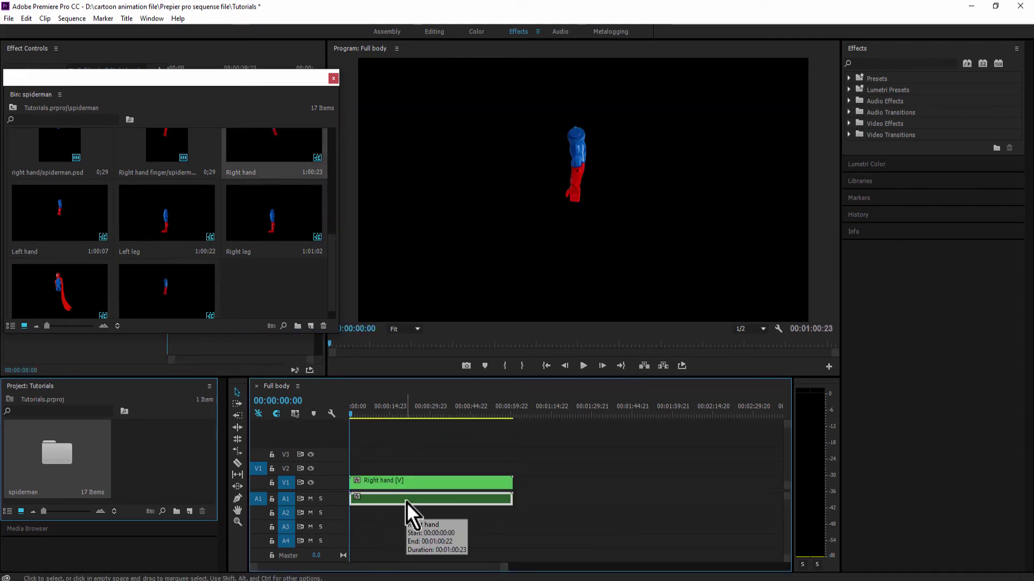
{"action": "right_click", "coordinate": [405, 502]}
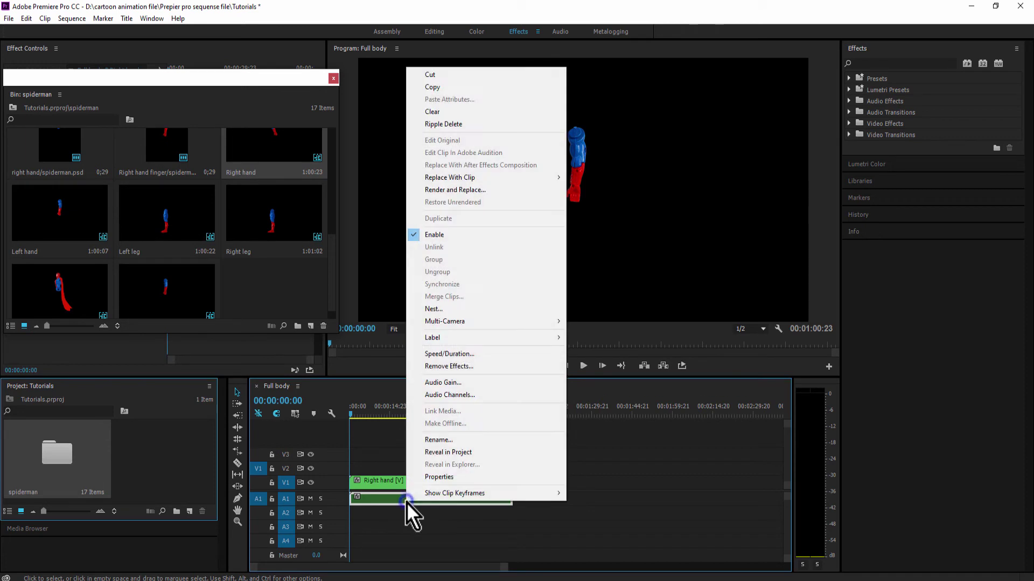
{"action": "left_click", "coordinate": [437, 112]}
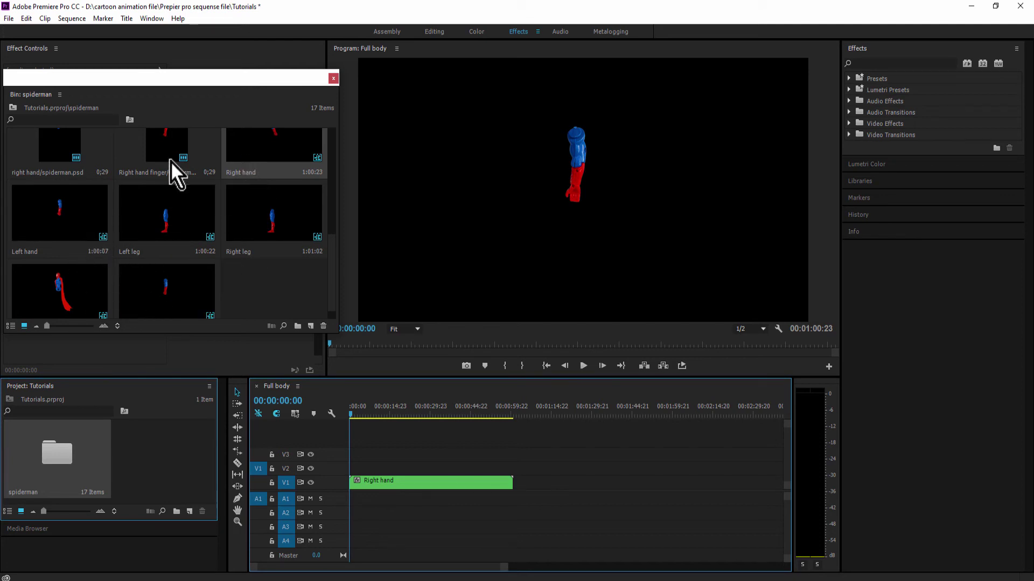
{"action": "left_click", "coordinate": [240, 230]}
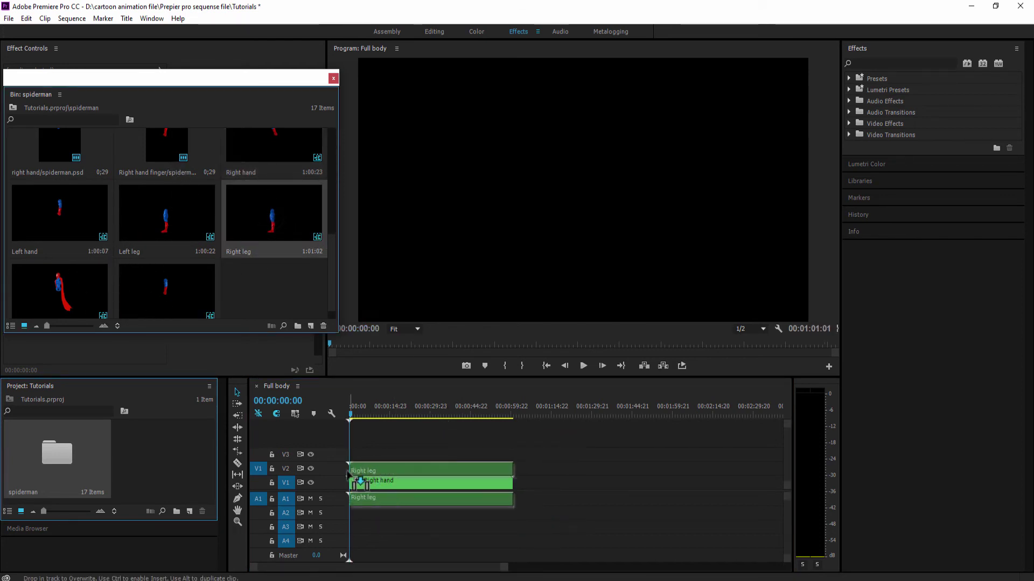
- Place Right leg on V2 and the Body sequence on V3, deleting their linked audio
{"action": "left_click_drag", "start_coordinate": [438, 416], "coordinate": [390, 509]}
{"action": "key", "text": "Delete"}
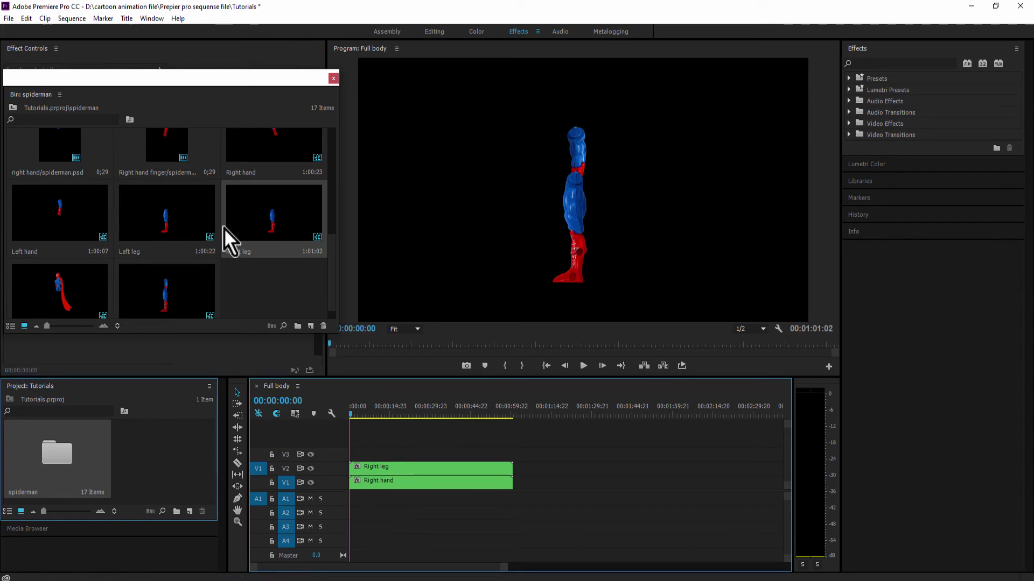
{"action": "double_click", "coordinate": [56, 284]}
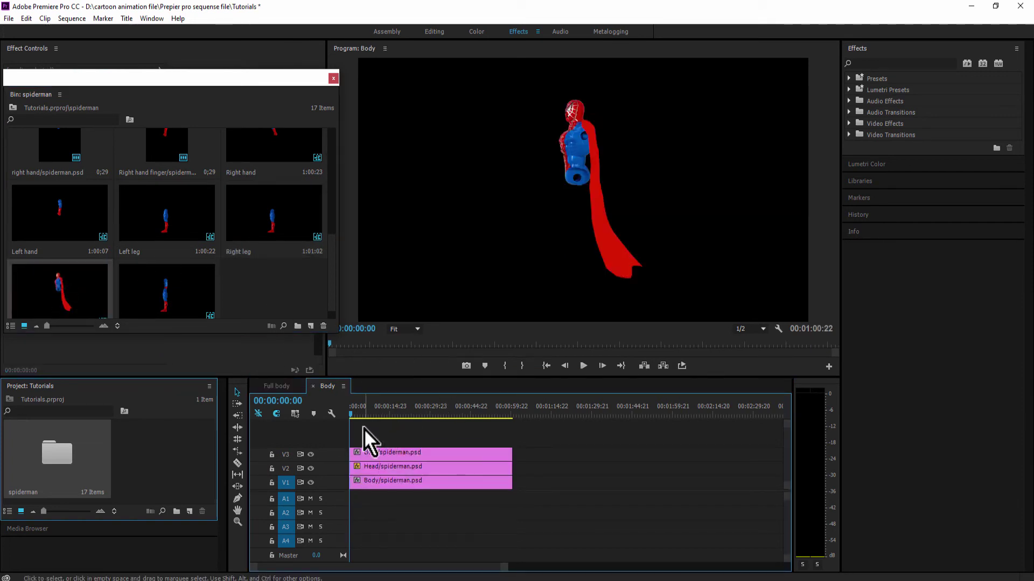
{"action": "left_click", "coordinate": [313, 386]}
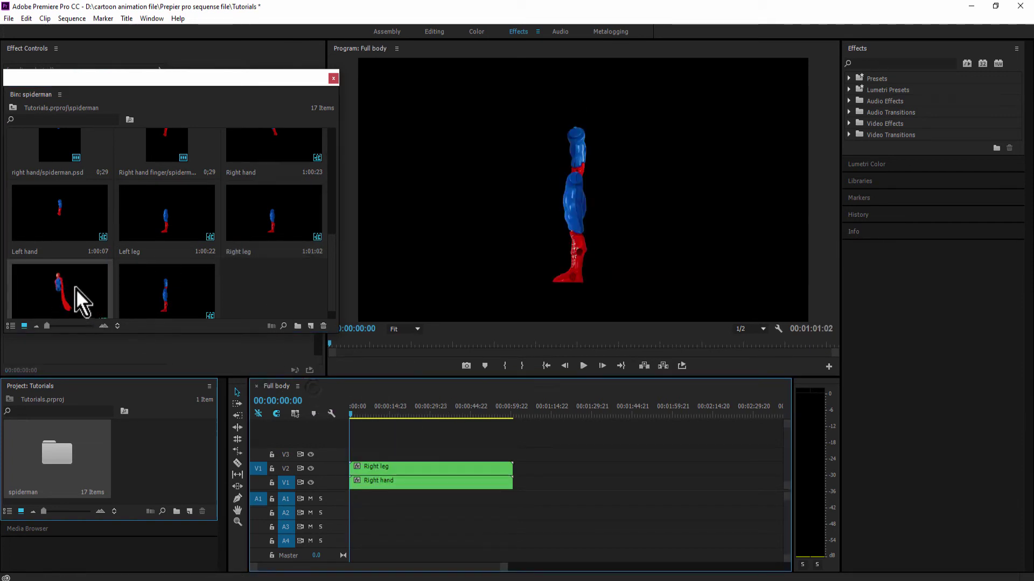
{"action": "mouse_move", "coordinate": [76, 288]}
{"action": "left_mouse_down"}
{"action": "mouse_move", "coordinate": [360, 455]}
{"action": "mouse_move", "coordinate": [351, 455]}
{"action": "left_mouse_up"}
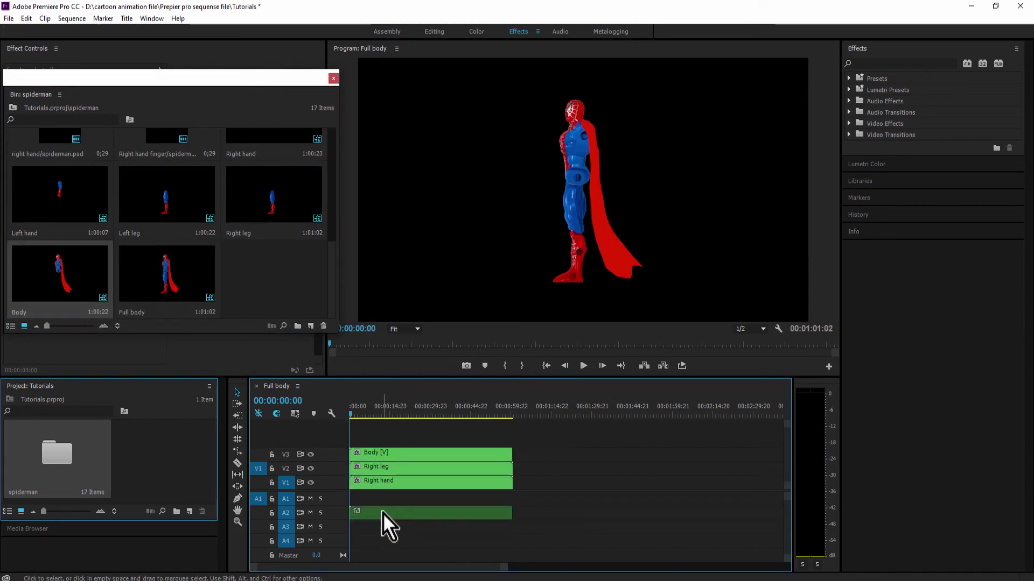
{"action": "left_click", "coordinate": [383, 512]}
{"action": "key", "text": "Delete"}
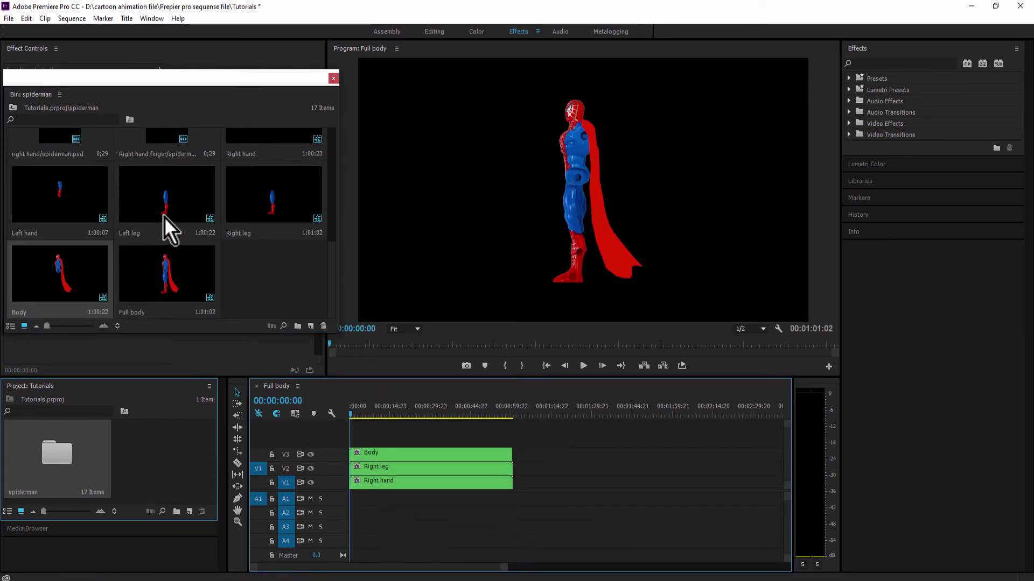
- Add Left leg on V4 without audio and Left hand on a new top track
{"action": "left_click_drag", "start_coordinate": [164, 218], "coordinate": [366, 439]}
{"action": "left_click", "coordinate": [425, 527]}
{"action": "key", "text": "Delete"}
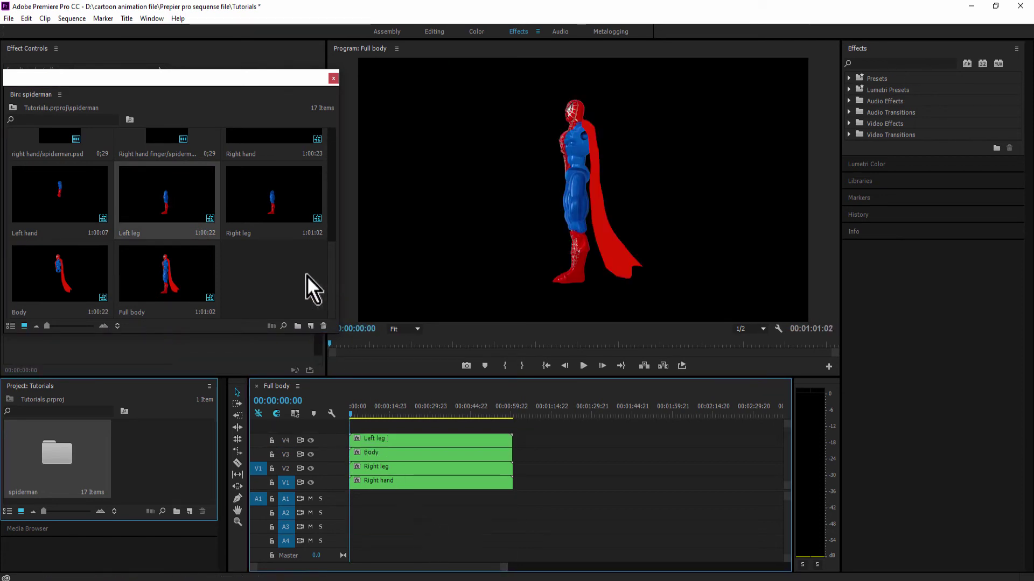
{"action": "left_click_drag", "start_coordinate": [72, 215], "coordinate": [350, 432]}
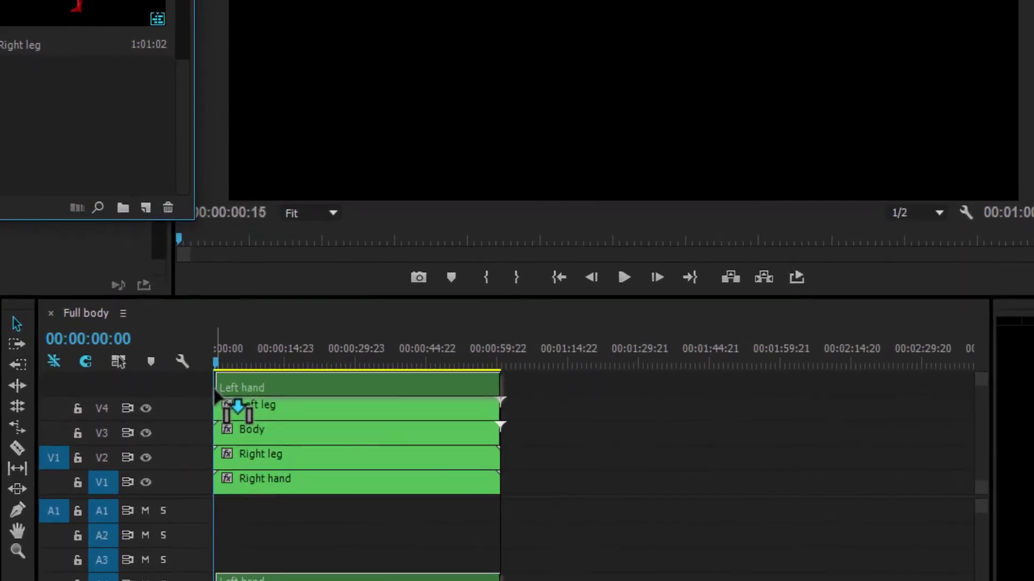
{"action": "left_click_drag", "start_coordinate": [218, 399], "coordinate": [219, 398]}
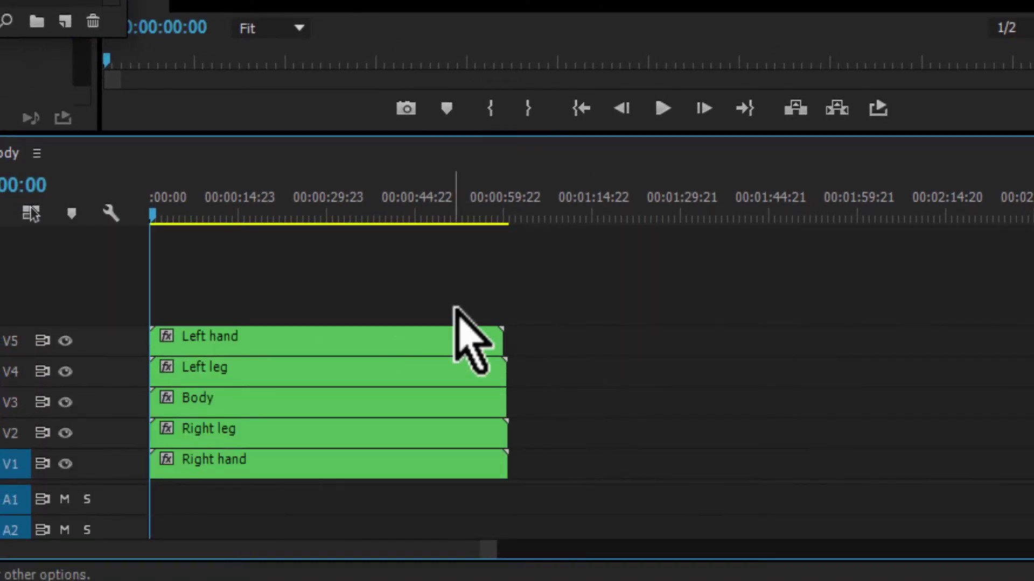
{"action": "left_click_drag", "start_coordinate": [454, 275], "coordinate": [602, 506]}
{"action": "left_click", "coordinate": [697, 422]}
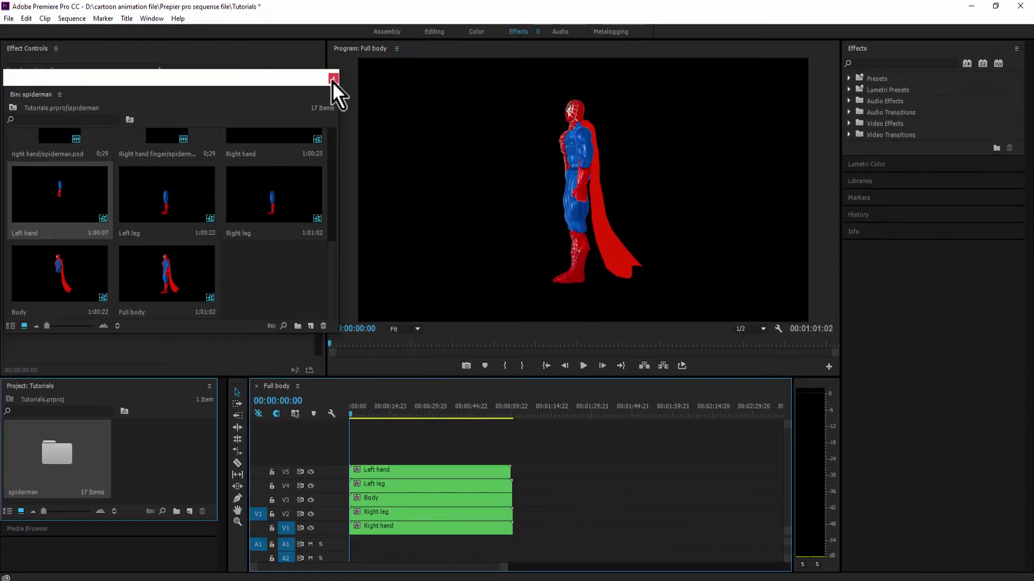
{"action": "left_click", "coordinate": [331, 82]}
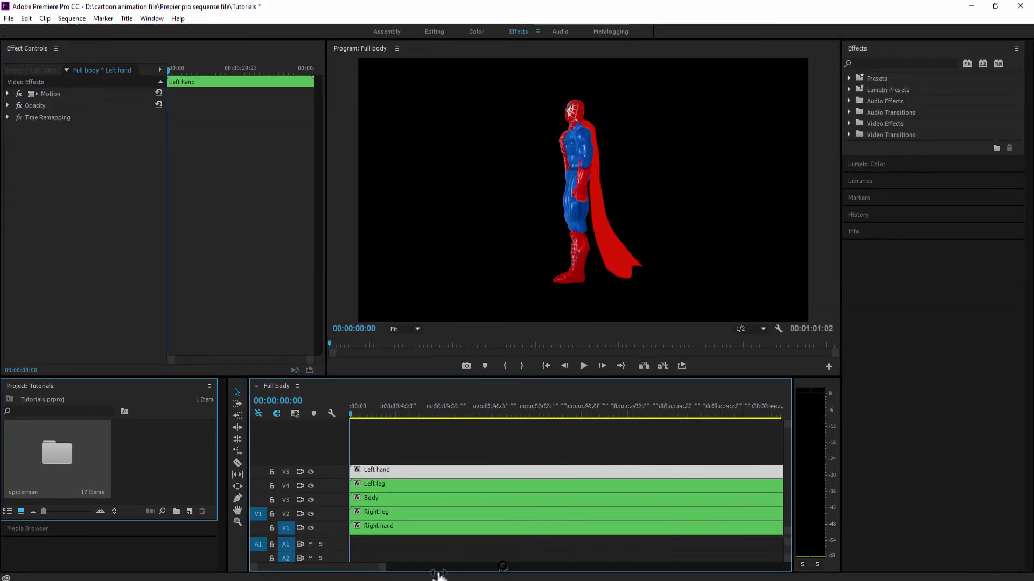
- Zoom the timeline to frame level, then lock and hide the body-part tracks
{"action": "left_click_drag", "start_coordinate": [439, 575], "coordinate": [366, 570]}
{"action": "left_click", "coordinate": [272, 472]}
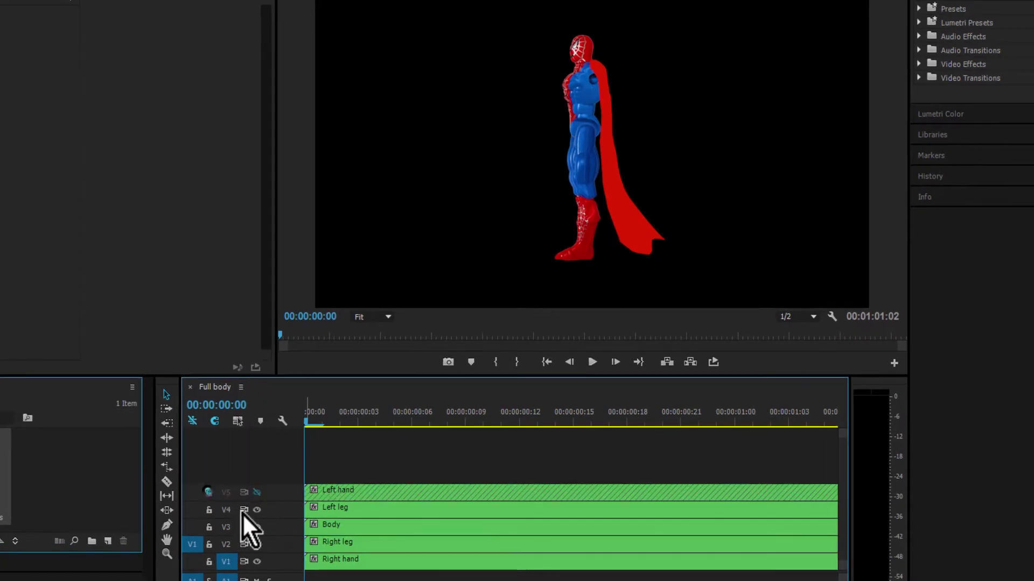
{"action": "left_click", "coordinate": [257, 510]}
{"action": "left_click", "coordinate": [207, 510]}
{"action": "left_click", "coordinate": [259, 527]}
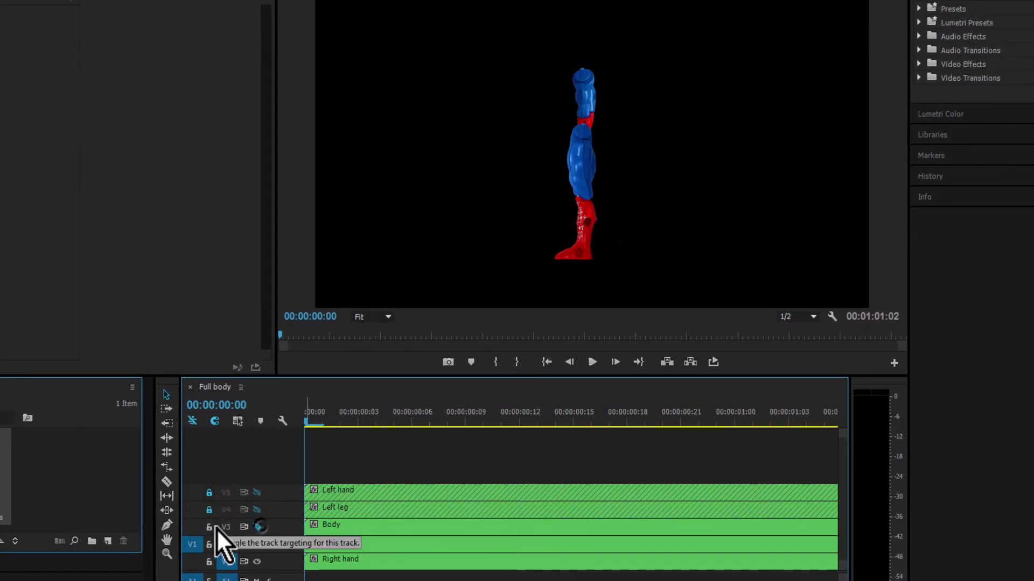
{"action": "left_click", "coordinate": [209, 527]}
{"action": "left_click", "coordinate": [257, 545]}
{"action": "left_click", "coordinate": [209, 545]}
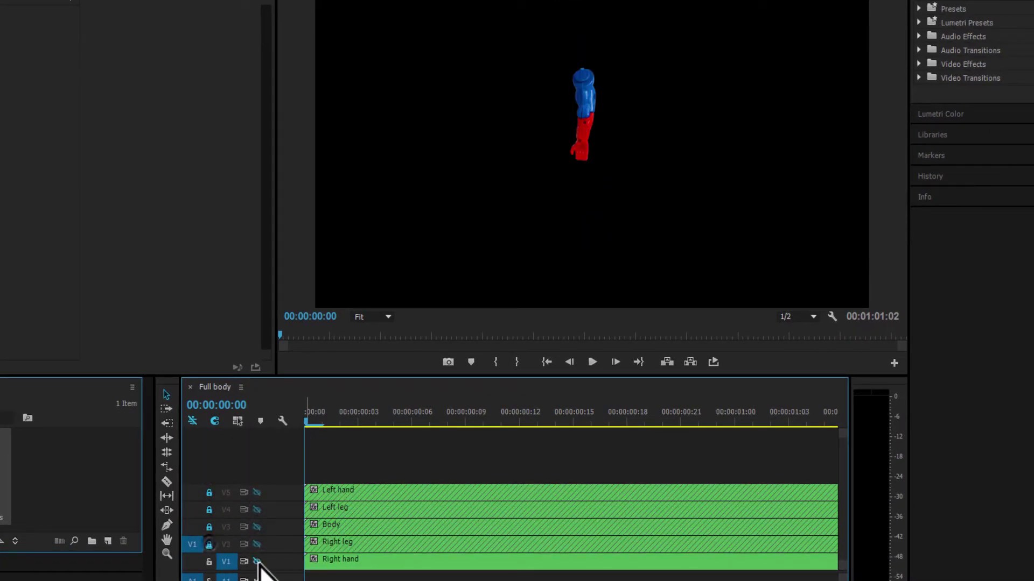
{"action": "left_click", "coordinate": [258, 562]}
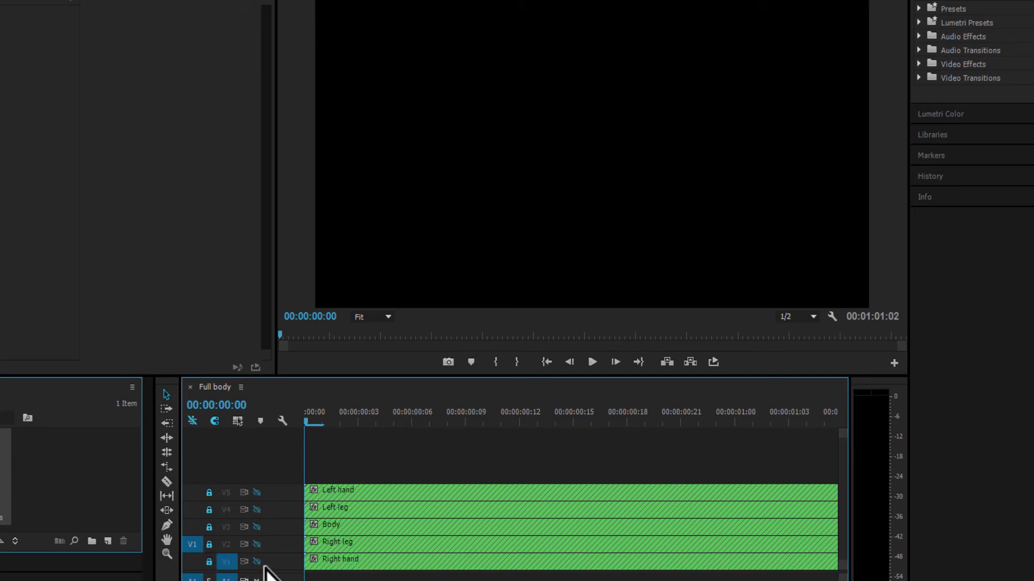
- Solo the Left hand track and nudge the hand's position in the Program monitor
{"action": "left_click", "coordinate": [209, 493]}
{"action": "left_click", "coordinate": [257, 492]}
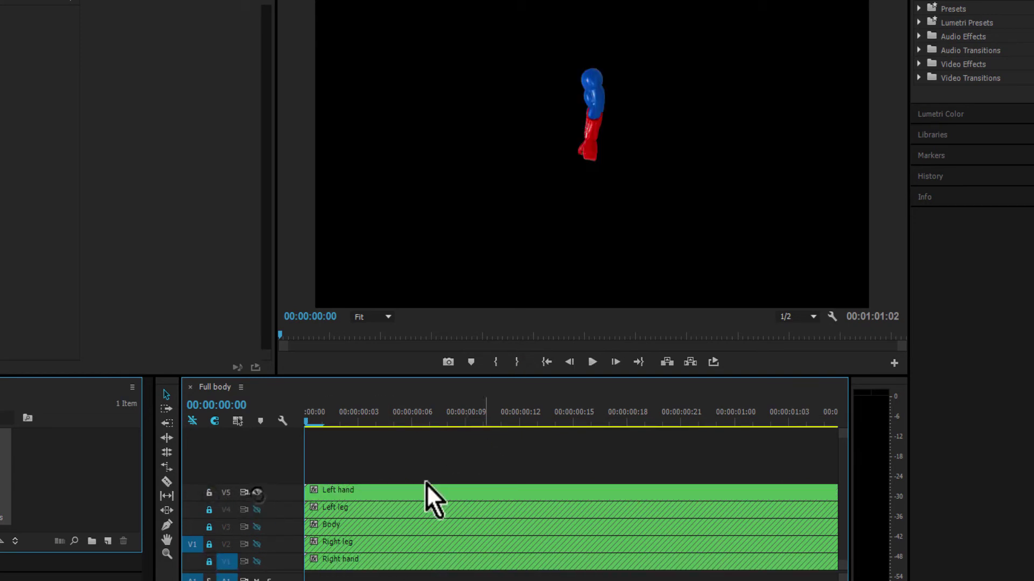
{"action": "left_click", "coordinate": [350, 492]}
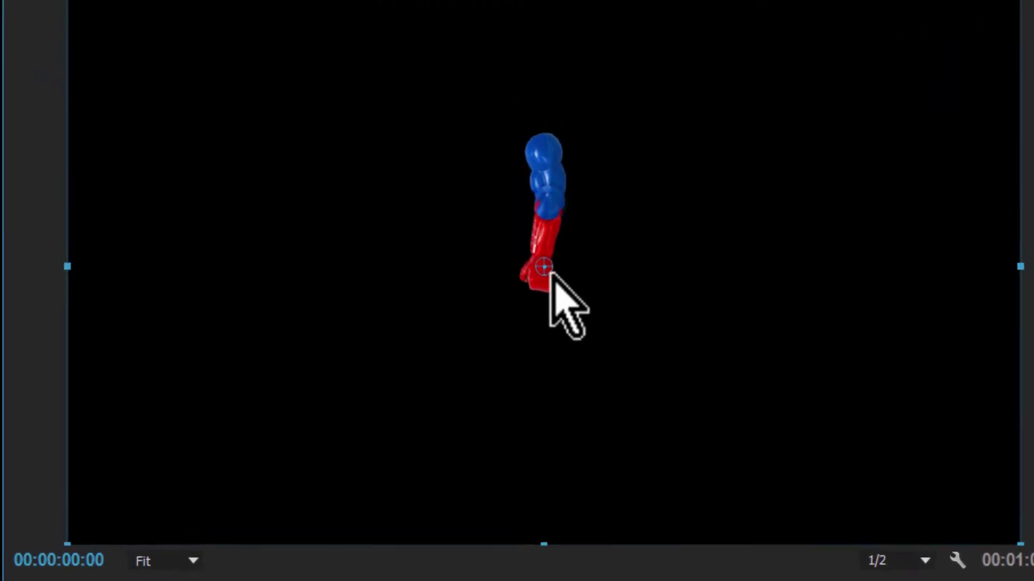
{"action": "left_click_drag", "start_coordinate": [534, 174], "coordinate": [527, 172]}
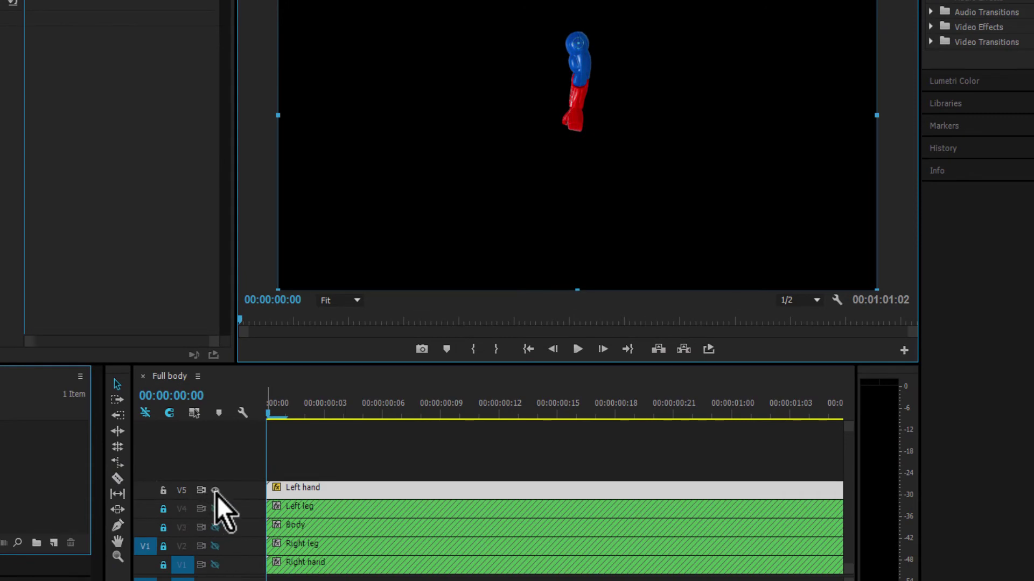
{"action": "left_click", "coordinate": [215, 491]}
{"action": "left_click", "coordinate": [163, 490]}
- Solo the Left leg track to inspect the leg on its own
{"action": "left_click", "coordinate": [163, 509]}
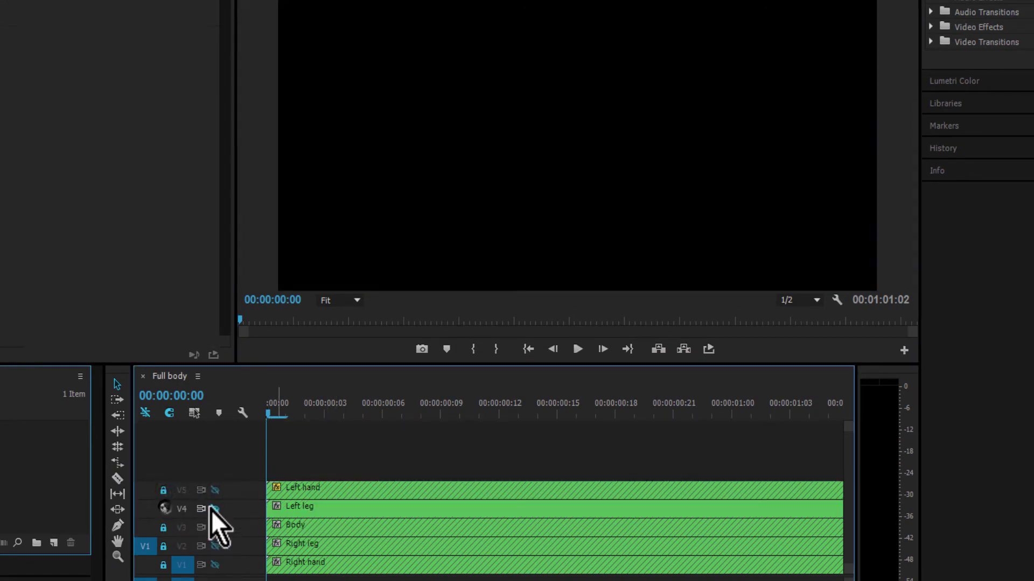
{"action": "left_click", "coordinate": [214, 509]}
{"action": "left_click", "coordinate": [293, 508]}
{"action": "left_click", "coordinate": [587, 162]}
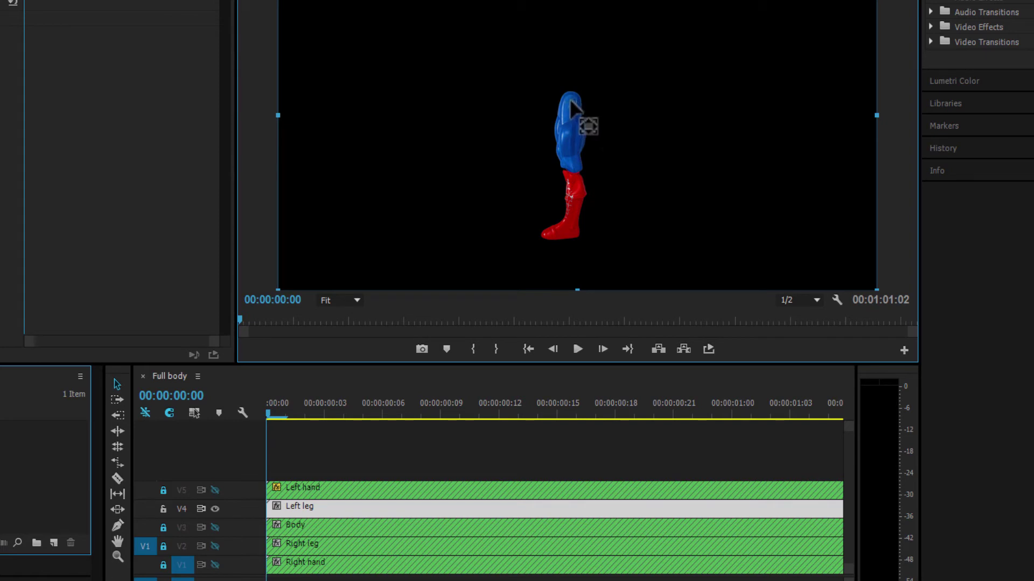
{"action": "left_click", "coordinate": [214, 508]}
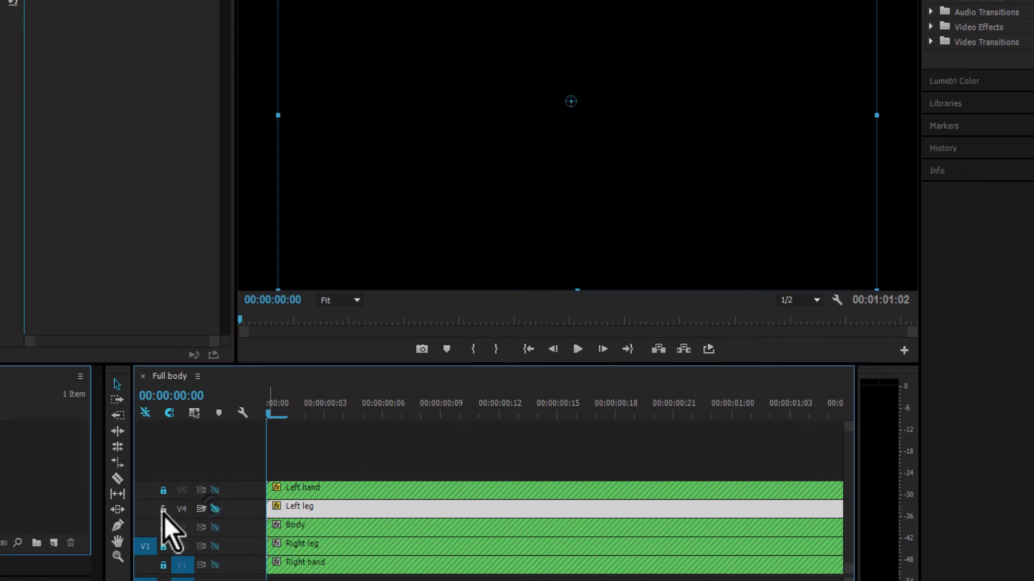
{"action": "left_click", "coordinate": [163, 509]}
- Solo the Body track to inspect the body, head and cape
{"action": "left_click", "coordinate": [164, 527]}
{"action": "left_click", "coordinate": [215, 528]}
{"action": "left_click", "coordinate": [296, 532]}
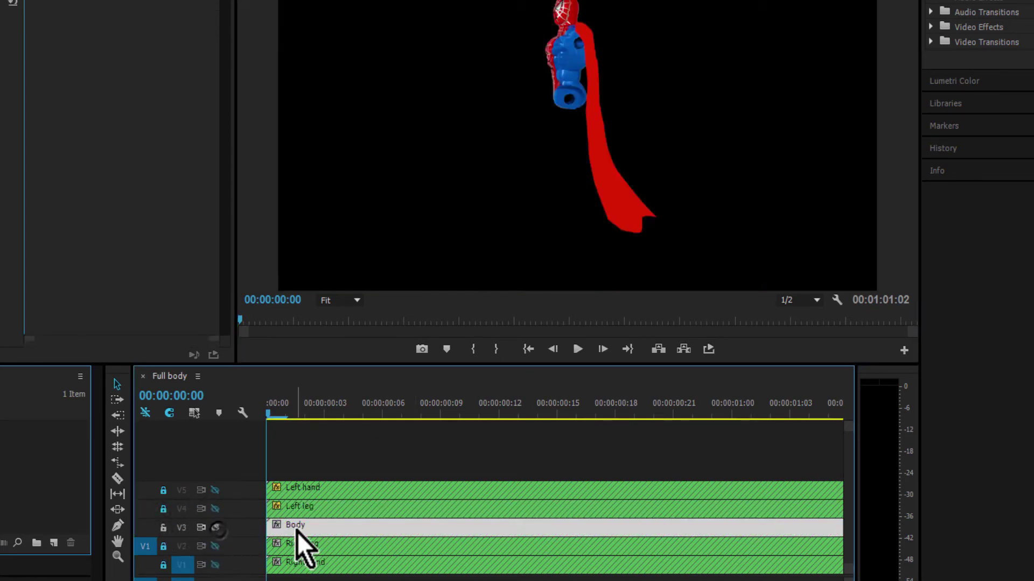
{"action": "left_click", "coordinate": [561, 89]}
{"action": "left_click", "coordinate": [561, 89]}
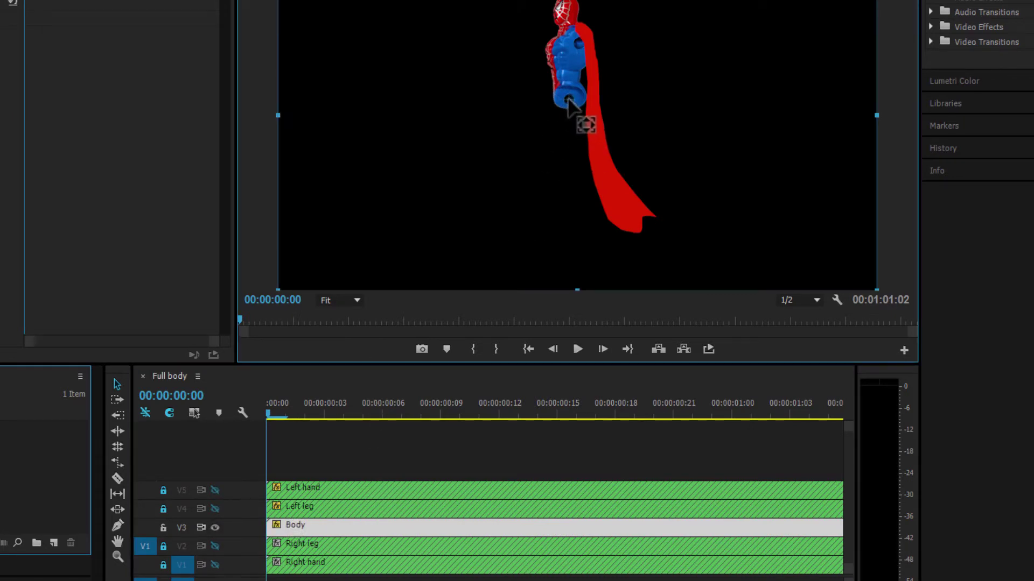
{"action": "left_click", "coordinate": [214, 528]}
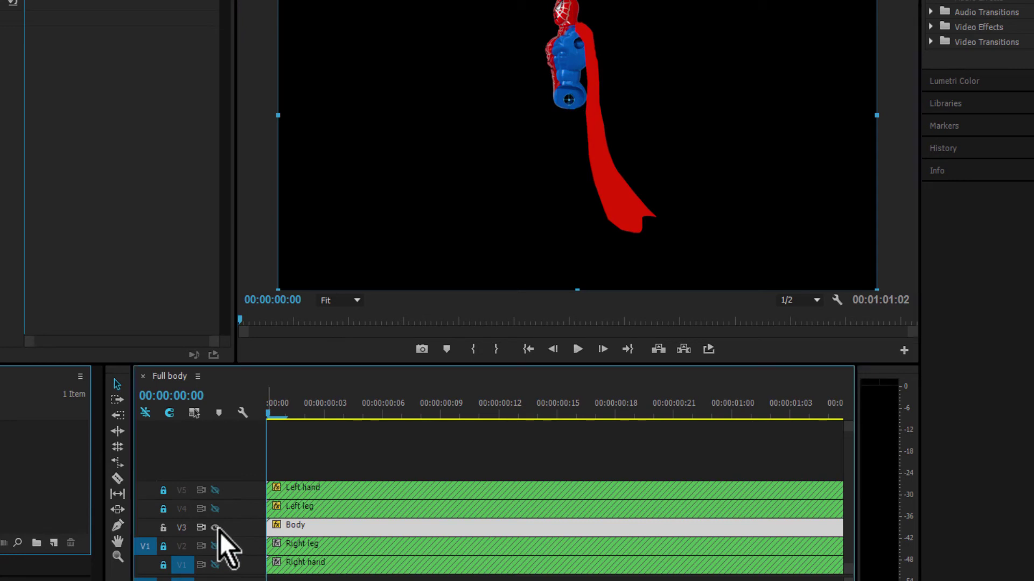
- Solo the Right leg track to check the leg on its own
{"action": "left_click", "coordinate": [163, 527]}
{"action": "left_click", "coordinate": [163, 546]}
{"action": "left_click", "coordinate": [215, 547]}
{"action": "left_click", "coordinate": [285, 546]}
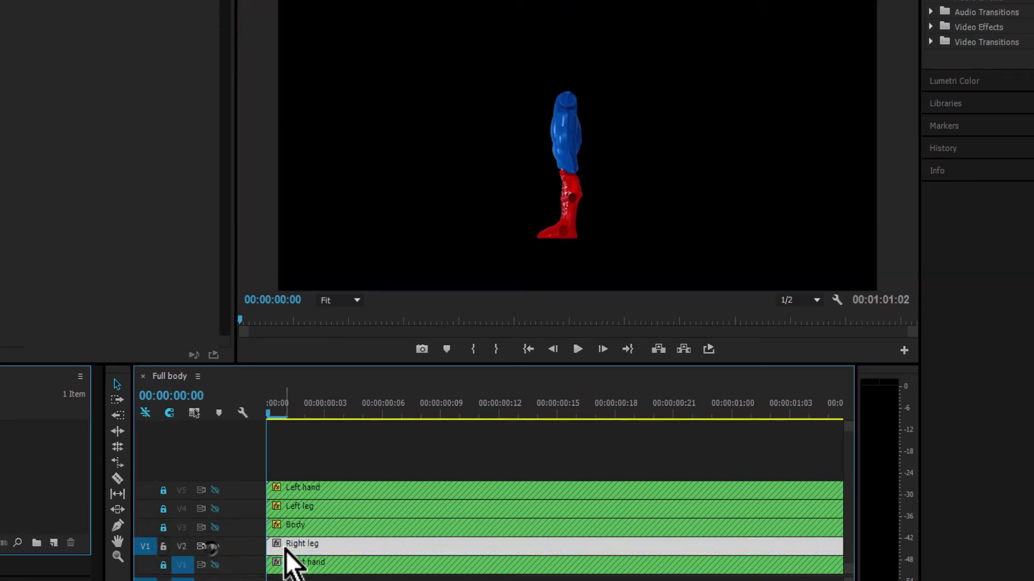
{"action": "left_click", "coordinate": [561, 178]}
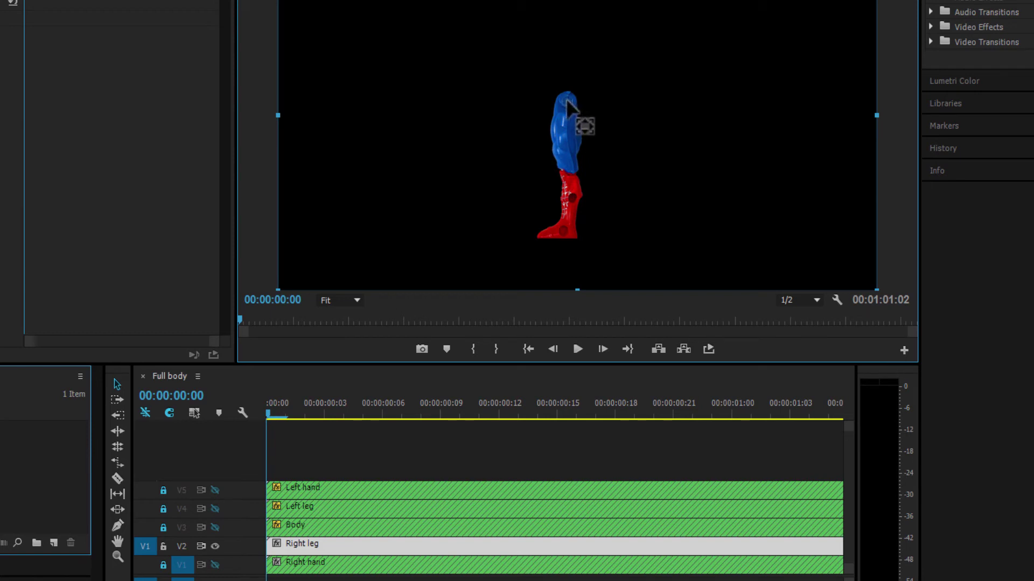
{"action": "left_click", "coordinate": [215, 546]}
{"action": "left_click", "coordinate": [164, 546]}
- Solo the Right hand track to check the hand on its own
{"action": "left_click", "coordinate": [163, 565]}
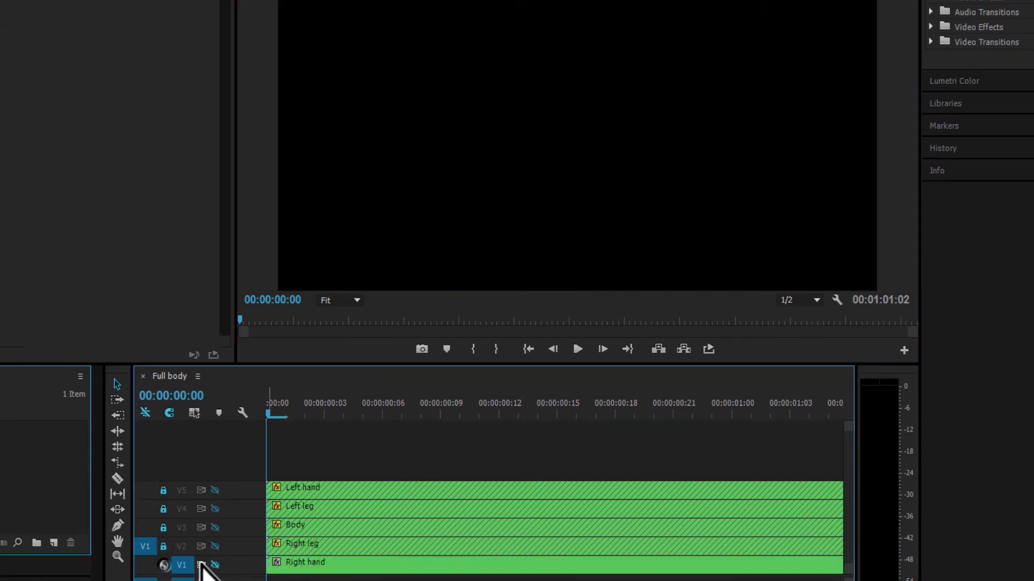
{"action": "left_click", "coordinate": [215, 565]}
{"action": "left_click", "coordinate": [321, 562]}
{"action": "left_click", "coordinate": [571, 87]}
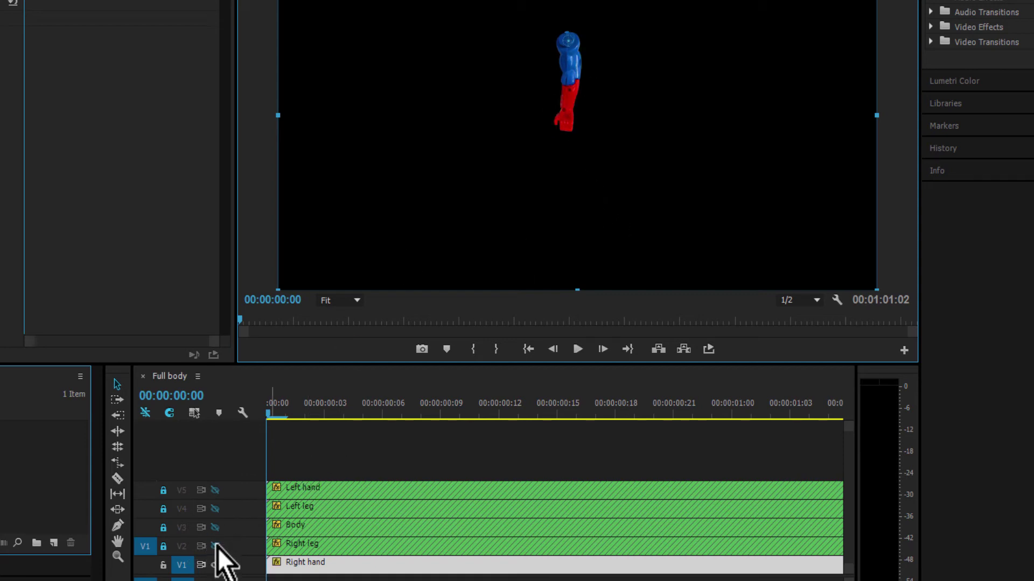
- Unlock and show all five part tracks so the complete figure appears
{"action": "left_click", "coordinate": [170, 546]}
{"action": "left_click", "coordinate": [163, 528]}
{"action": "left_click", "coordinate": [163, 508]}
{"action": "left_click", "coordinate": [163, 490]}
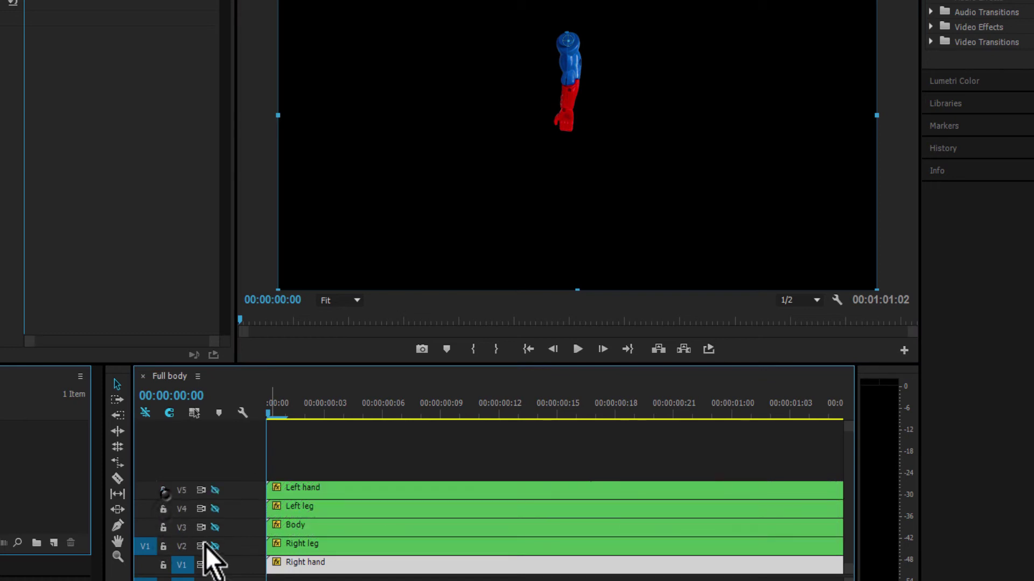
{"action": "left_click", "coordinate": [215, 546]}
{"action": "left_click", "coordinate": [215, 528]}
{"action": "left_click", "coordinate": [215, 509]}
{"action": "left_click", "coordinate": [214, 489]}
{"action": "left_click", "coordinate": [323, 440]}
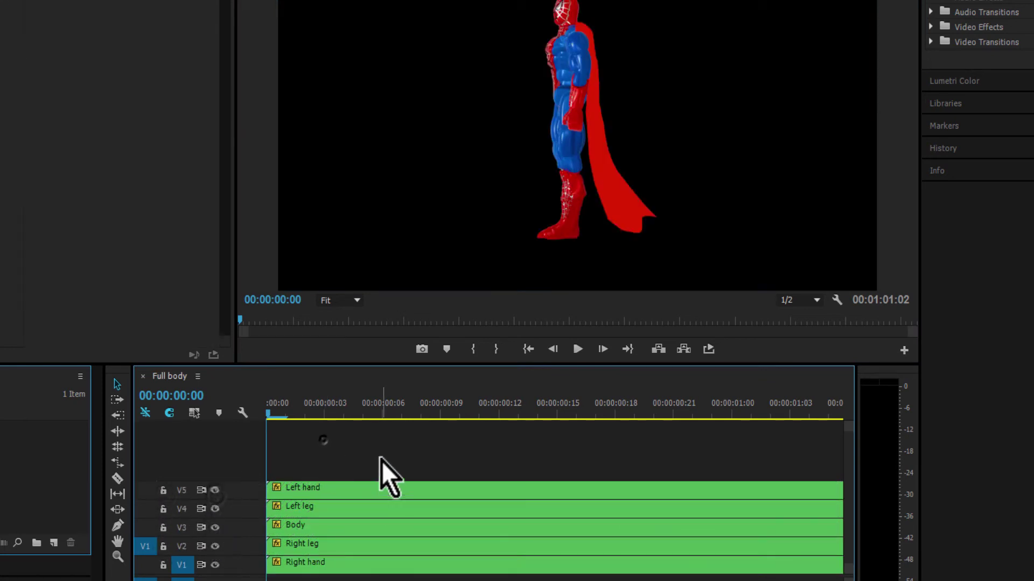
- Keyframe the Left hand's rotation at 0° at the start and 20° at frame 8
{"action": "left_click", "coordinate": [370, 471]}
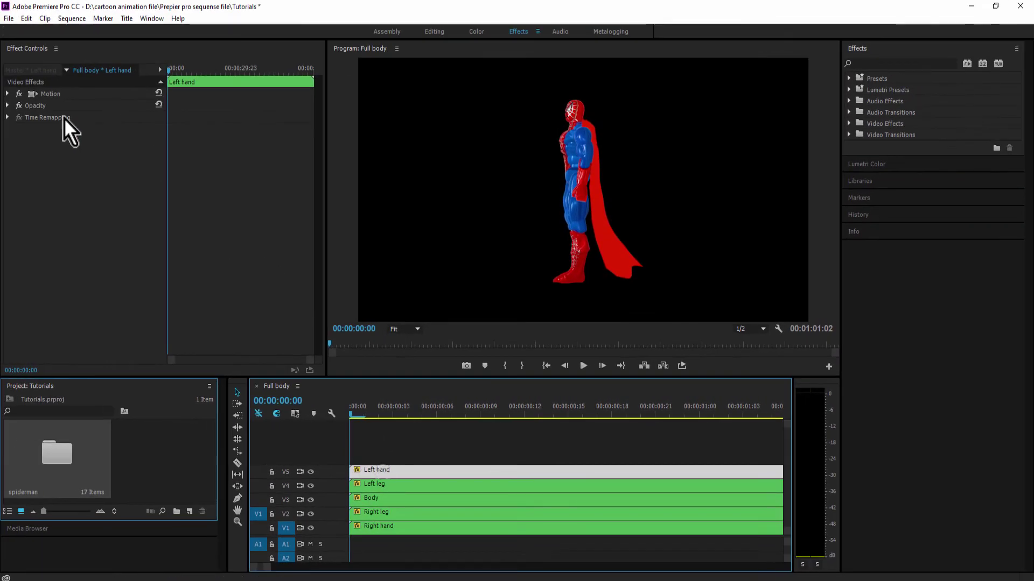
{"action": "left_click", "coordinate": [8, 95]}
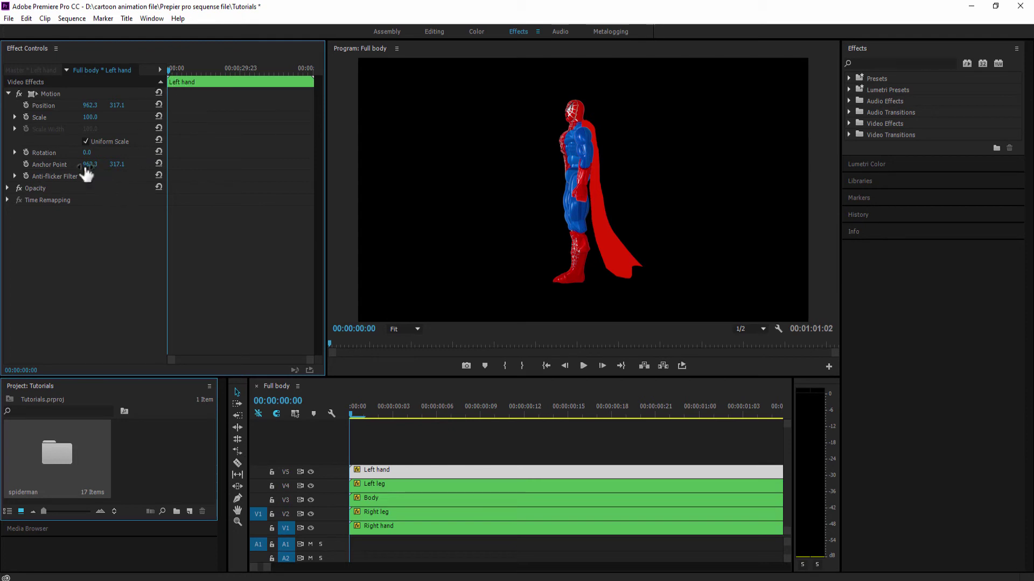
{"action": "left_click", "coordinate": [25, 153]}
{"action": "left_click", "coordinate": [300, 402]}
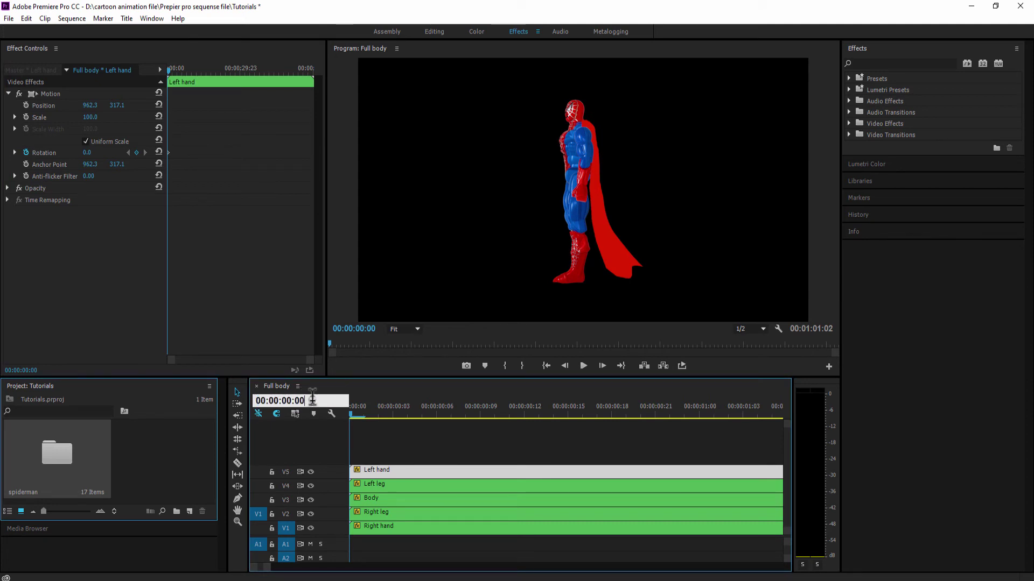
{"action": "type", "text": "8"}
{"action": "key", "text": "Return"}
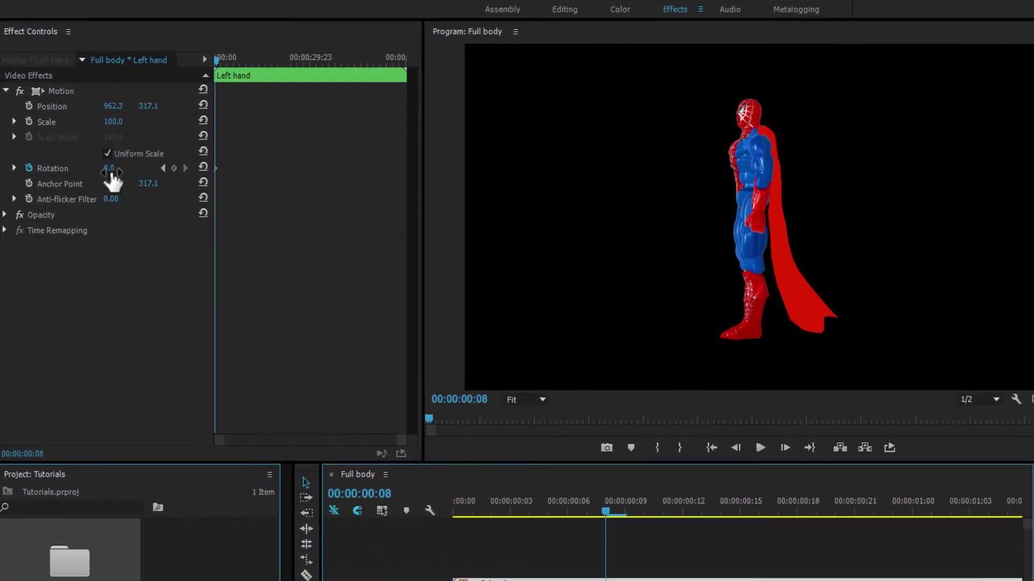
{"action": "left_click", "coordinate": [87, 153]}
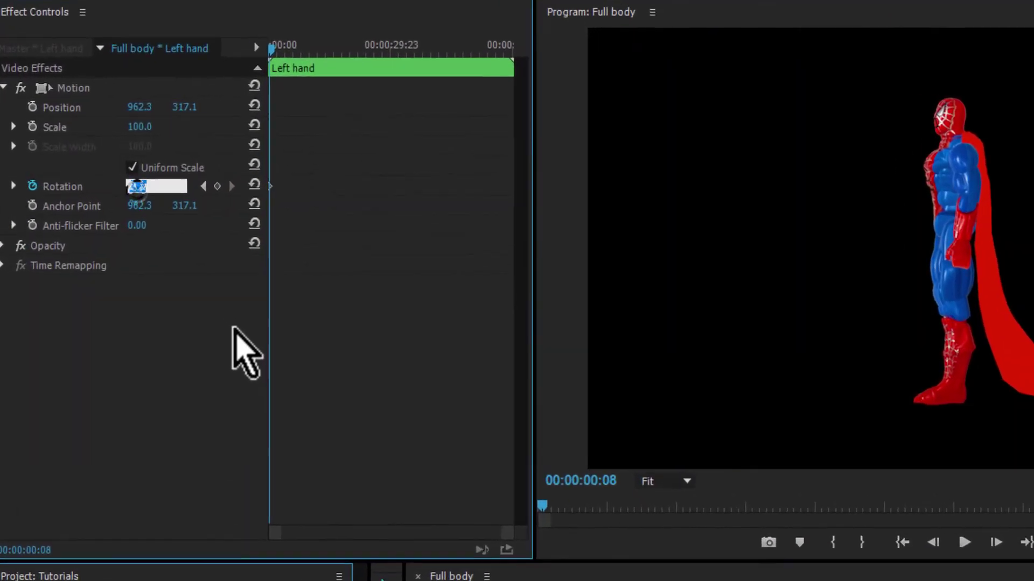
{"action": "type", "text": "20"}
{"action": "key", "text": "Return"}
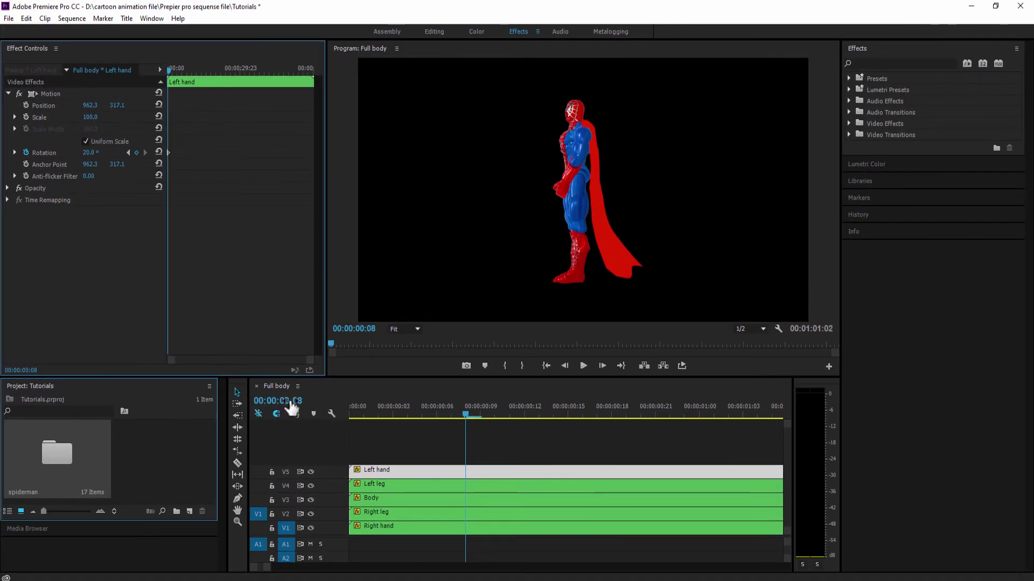
- Return the left hand's rotation to 0° at 00:00:00:16
{"action": "left_click", "coordinate": [293, 401]}
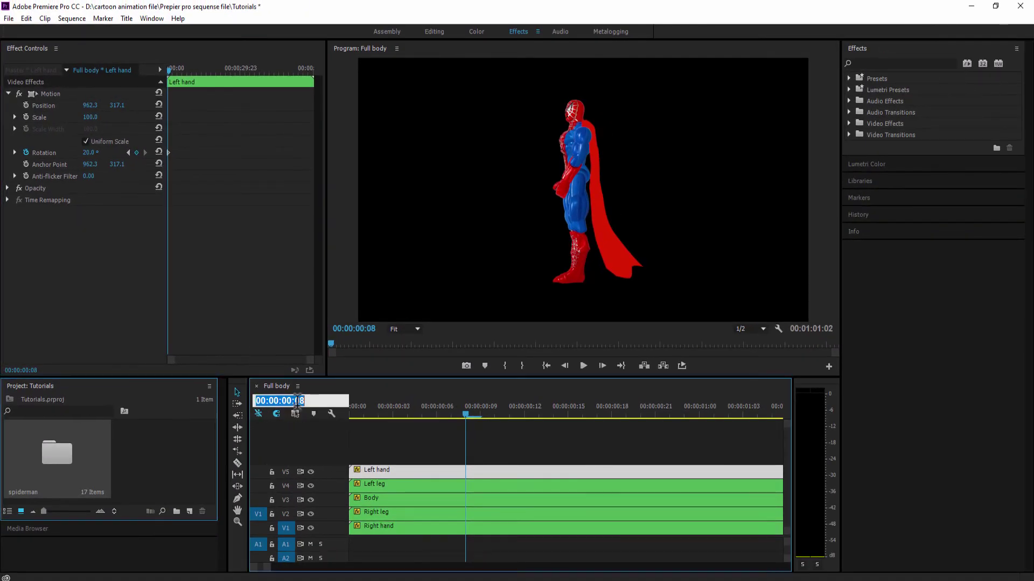
{"action": "type", "text": "00:00:00:"}
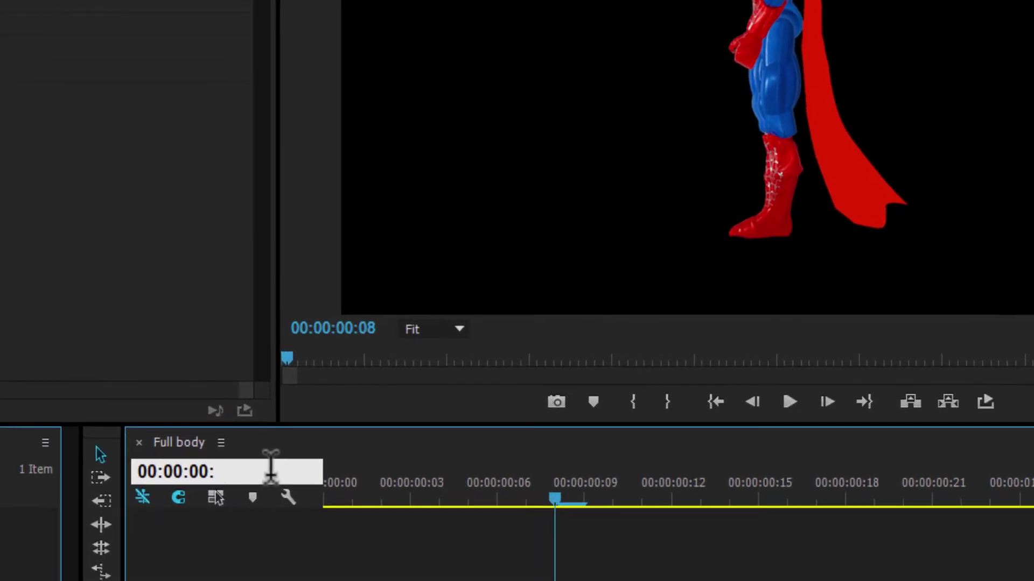
{"action": "type", "text": "16"}
{"action": "key", "text": "Return"}
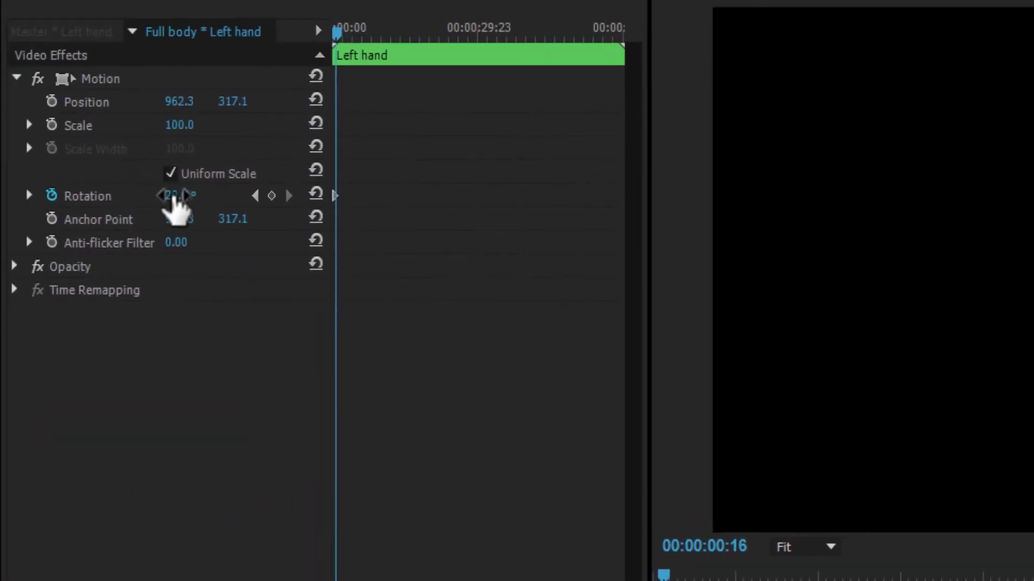
{"action": "left_click", "coordinate": [173, 196]}
{"action": "key", "text": "Return"}
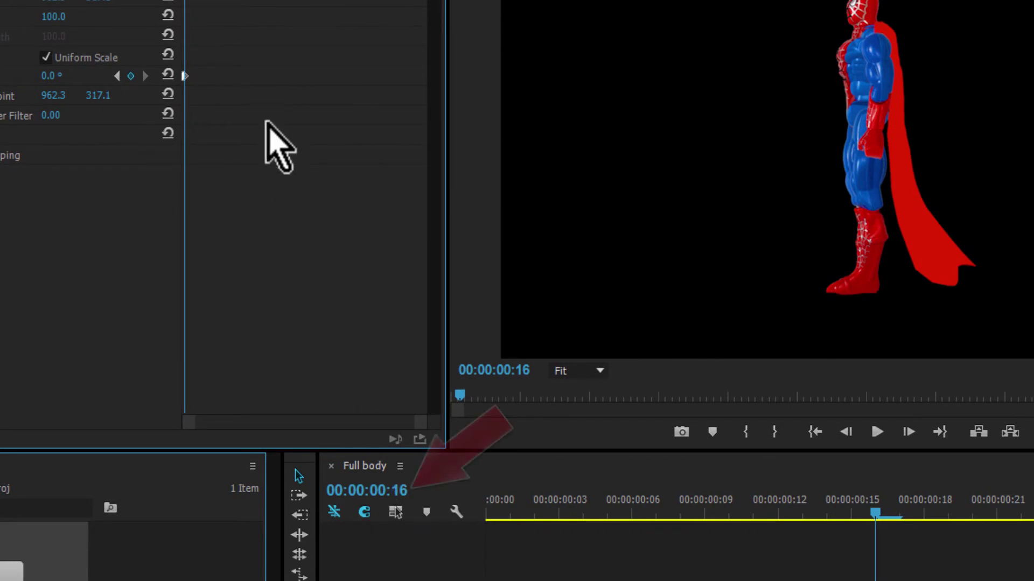
- Set the left hand's rotation to -20° at 1:00 and 0° at 1:08
{"action": "key", "text": "Right"}
{"action": "key", "text": "Right"}
{"action": "key", "text": "Right"}
{"action": "key", "text": "Right"}
{"action": "key", "text": "Right"}
{"action": "key", "text": "Right"}
{"action": "key", "text": "Right"}
{"action": "key", "text": "Right"}
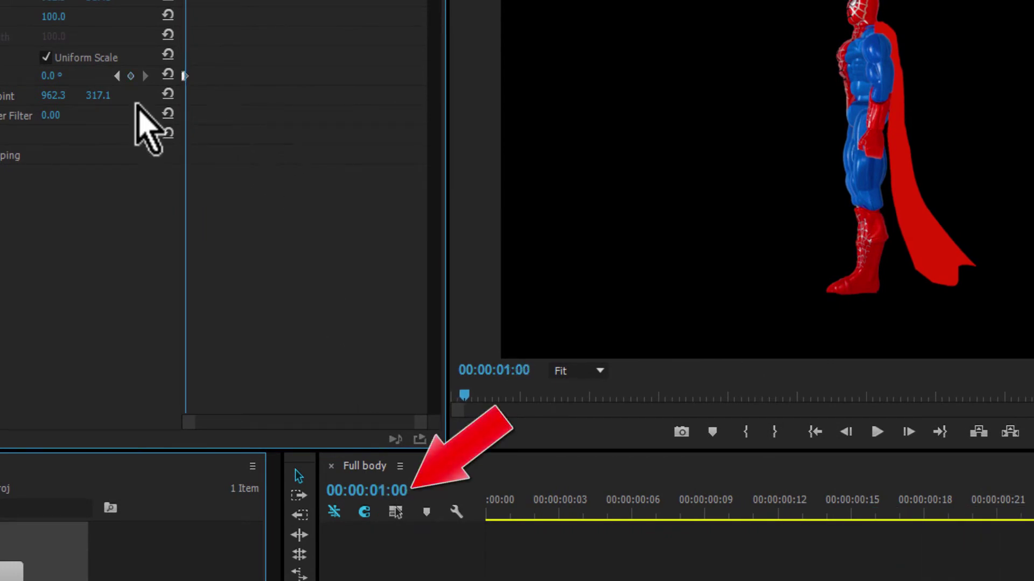
{"action": "left_click", "coordinate": [51, 76]}
{"action": "type", "text": "-20"}
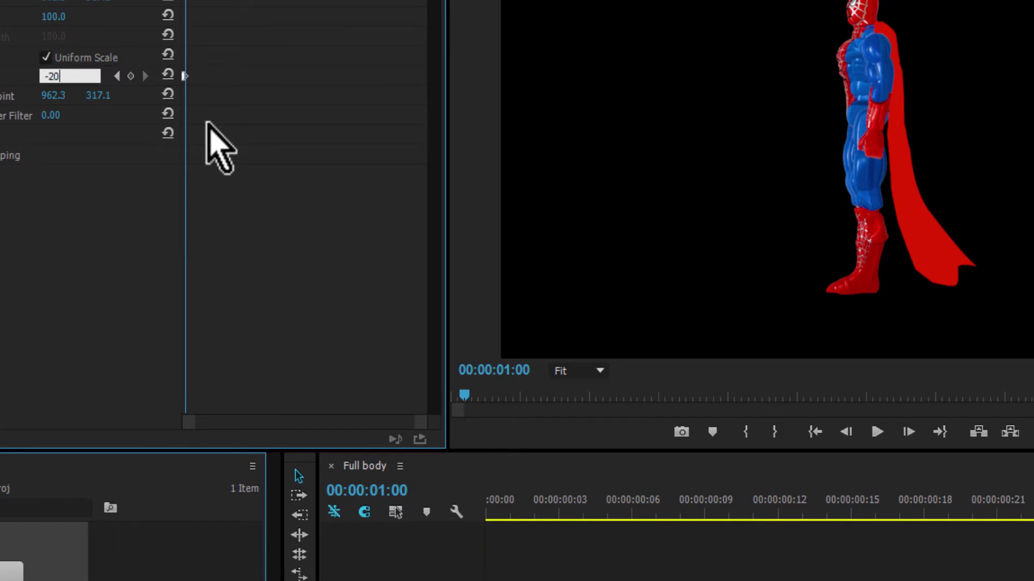
{"action": "key", "text": "Return"}
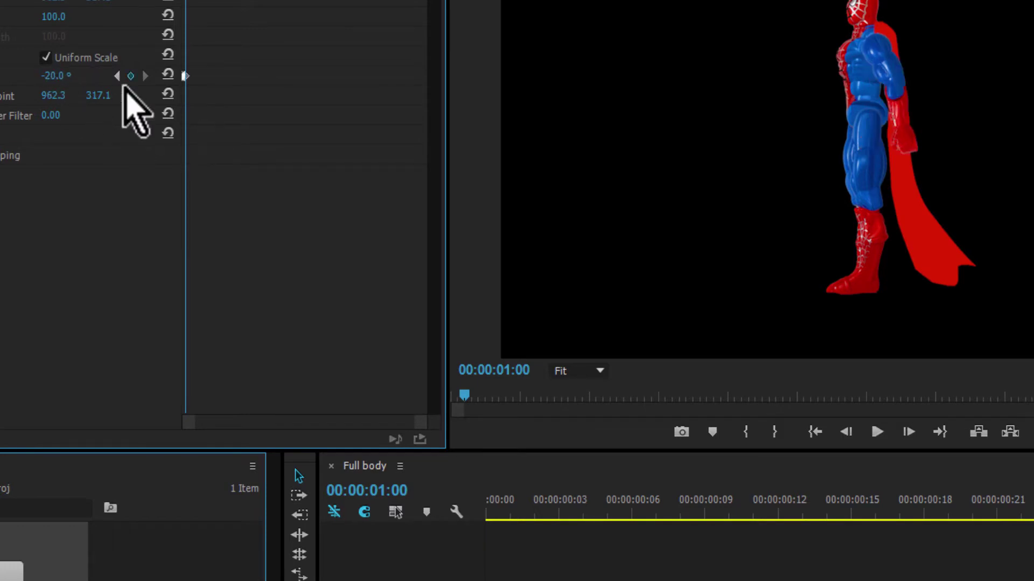
{"action": "key", "text": "Right"}
{"action": "key", "text": "Right"}
{"action": "key", "text": "Right"}
{"action": "key", "text": "Right"}
{"action": "key", "text": "Right"}
{"action": "key", "text": "Right"}
{"action": "key", "text": "Right"}
{"action": "key", "text": "Right"}
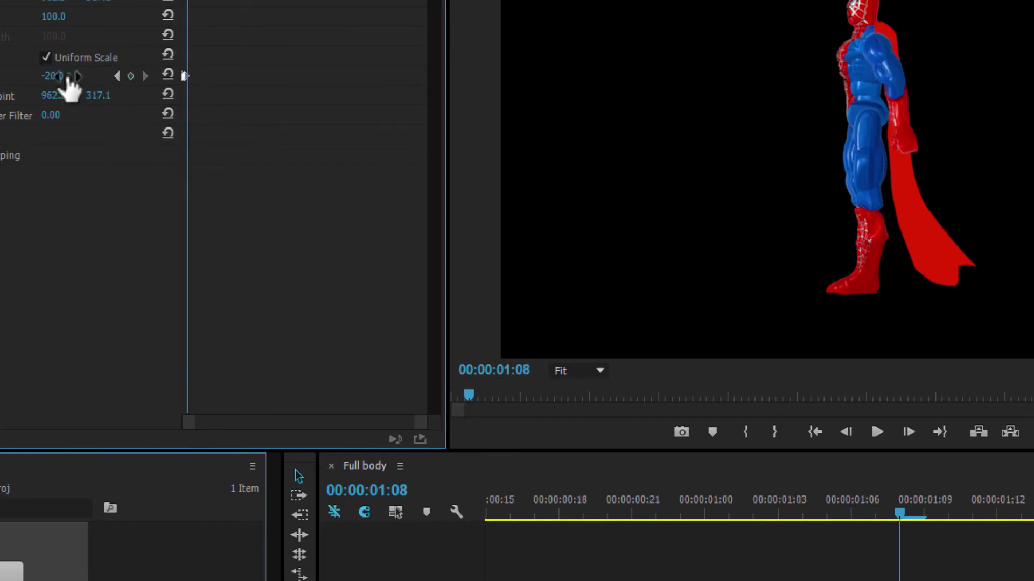
{"action": "left_click", "coordinate": [60, 76]}
{"action": "type", "text": "0"}
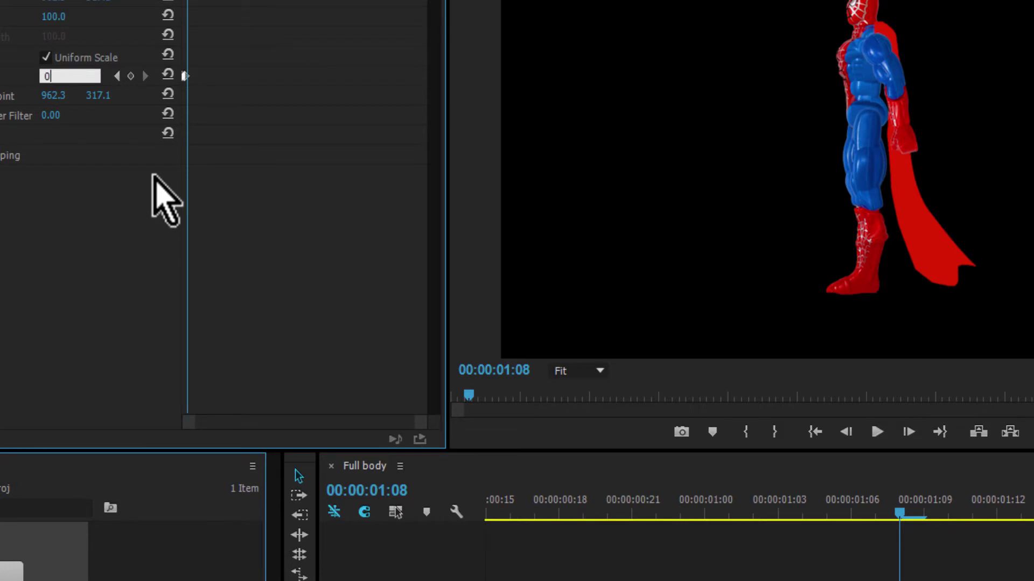
{"action": "key", "text": "Return"}
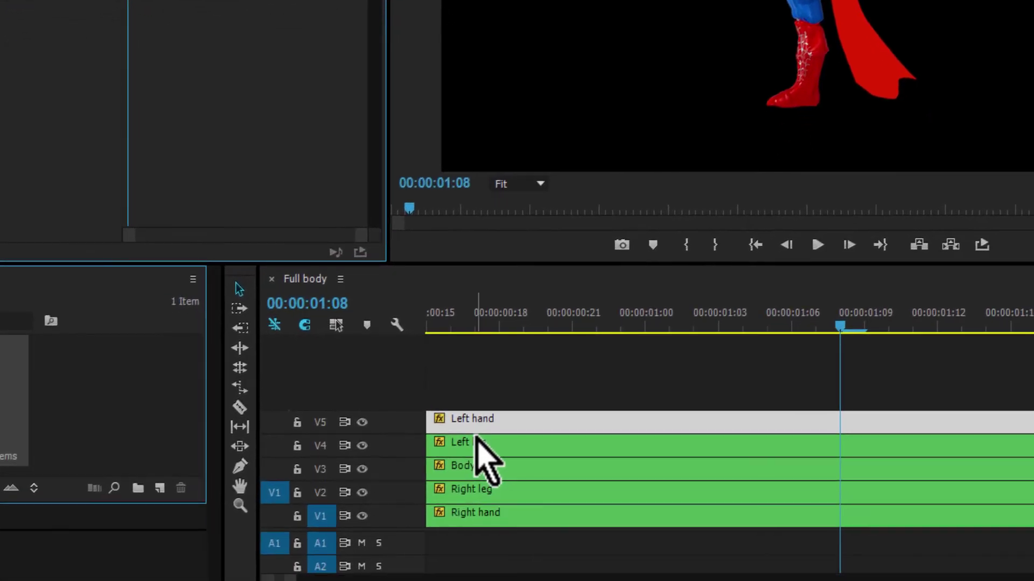
- Keyframe the Left leg's rotation at 0° at the start and -20° at frame 8
{"action": "left_click", "coordinate": [476, 445]}
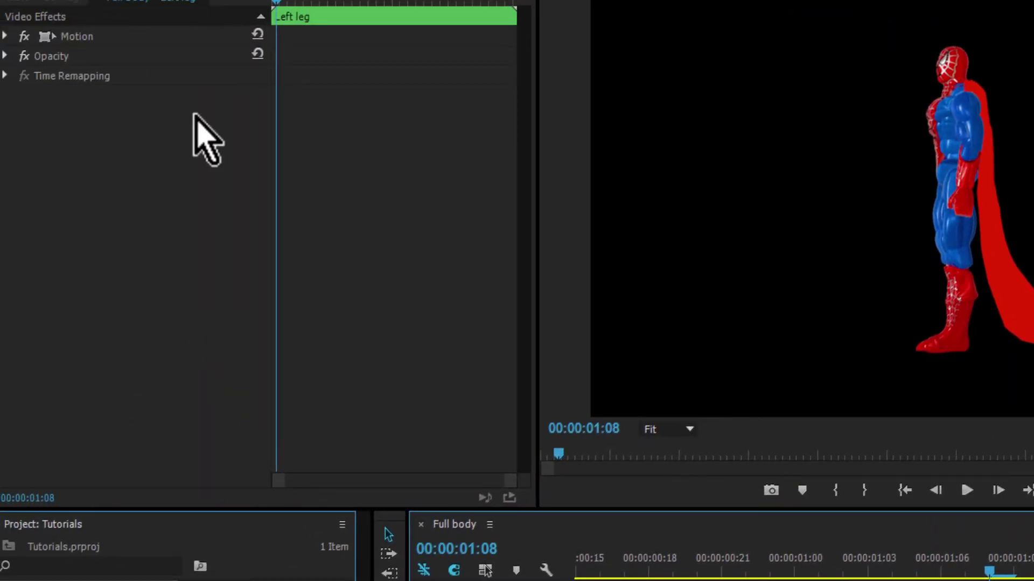
{"action": "left_click", "coordinate": [905, 490]}
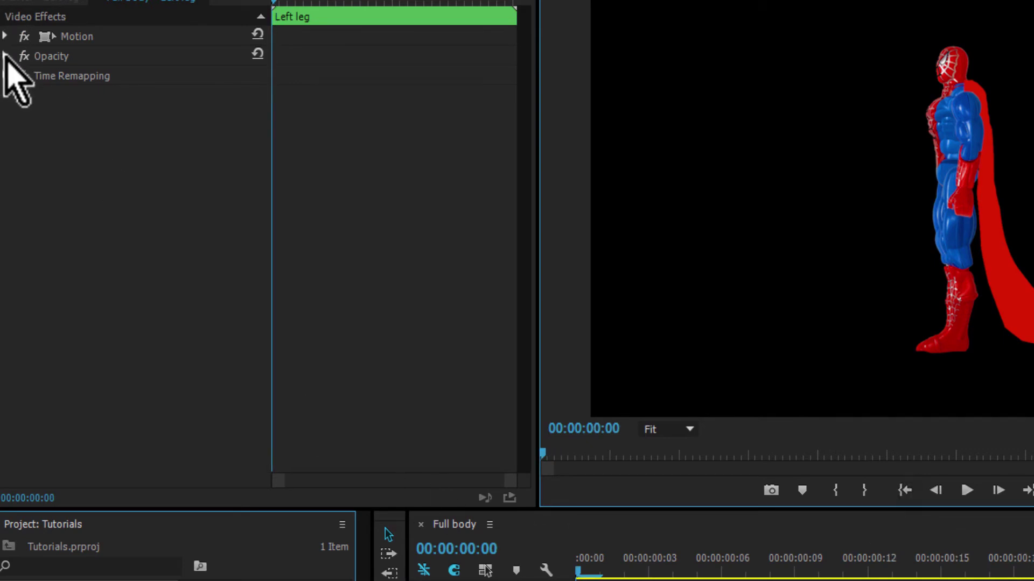
{"action": "left_click", "coordinate": [5, 36]}
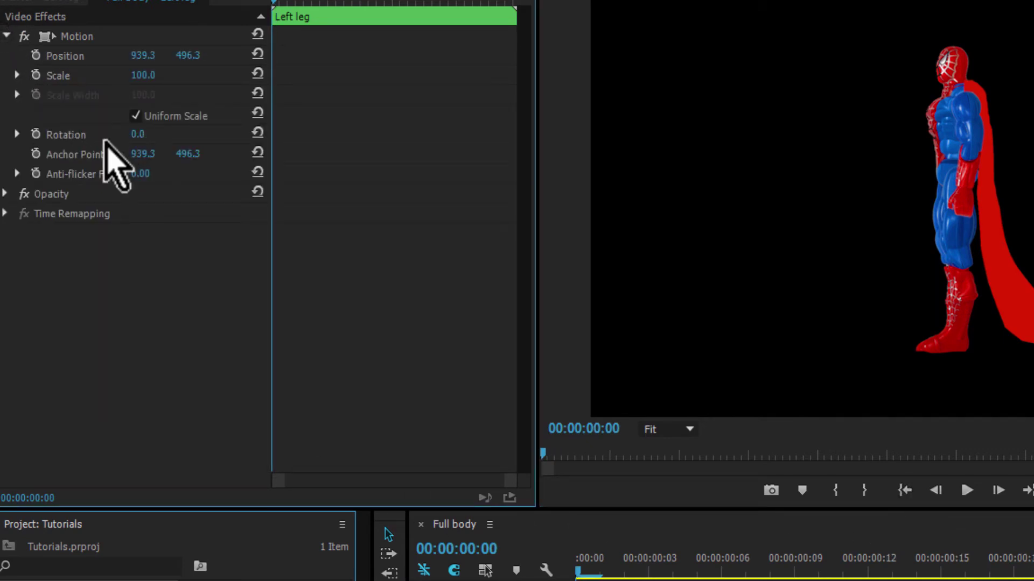
{"action": "left_click", "coordinate": [35, 134]}
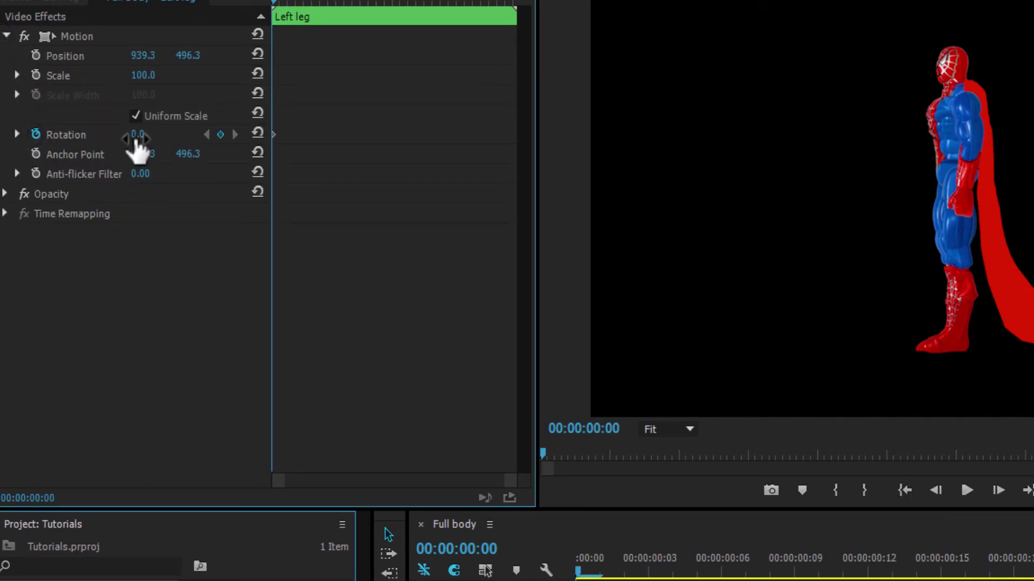
{"action": "left_click", "coordinate": [493, 552]}
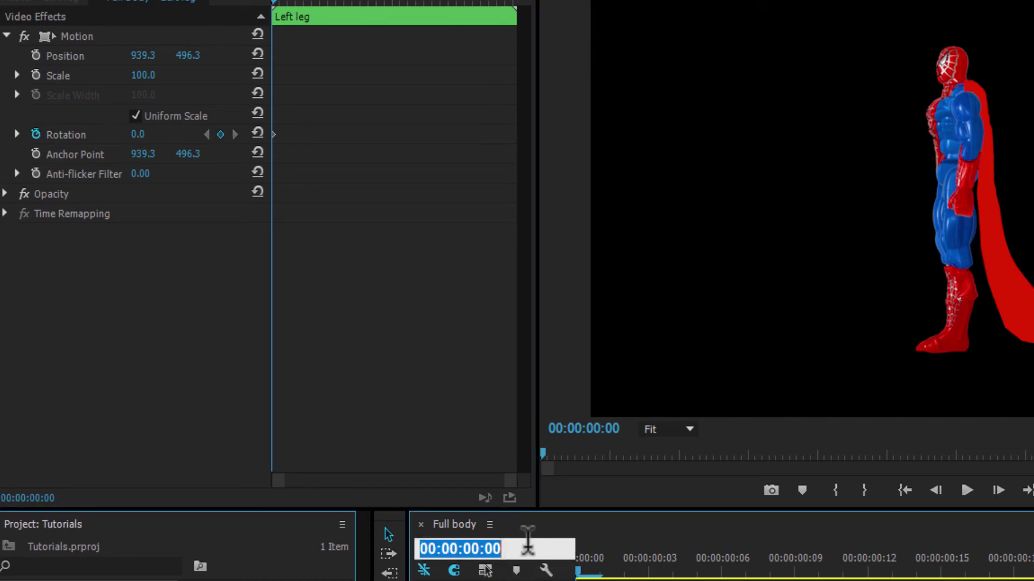
{"action": "key", "text": "BackSpace"}
{"action": "type", "text": "8"}
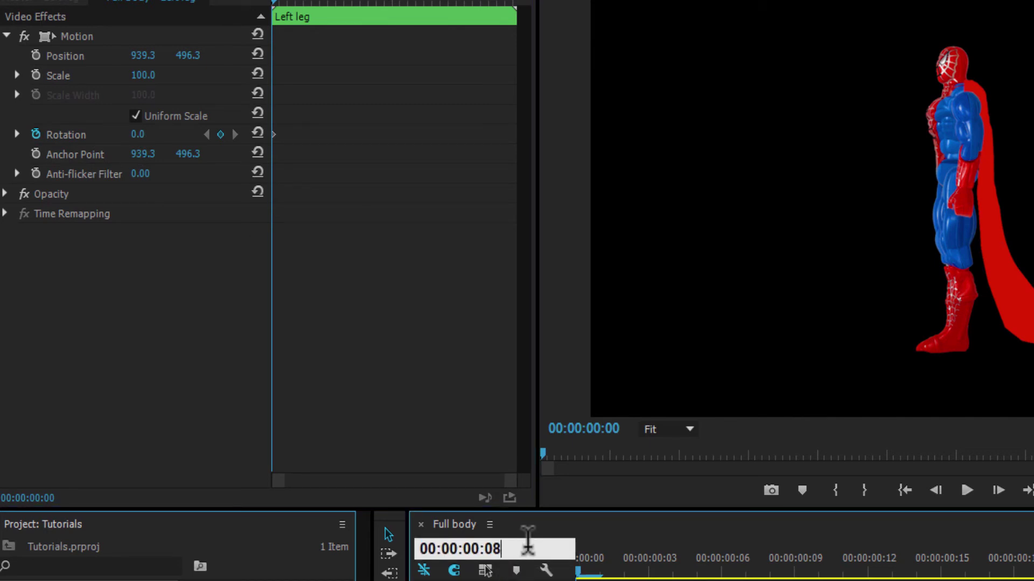
{"action": "key", "text": "Return"}
{"action": "left_click", "coordinate": [138, 135]}
{"action": "type", "text": "-20"}
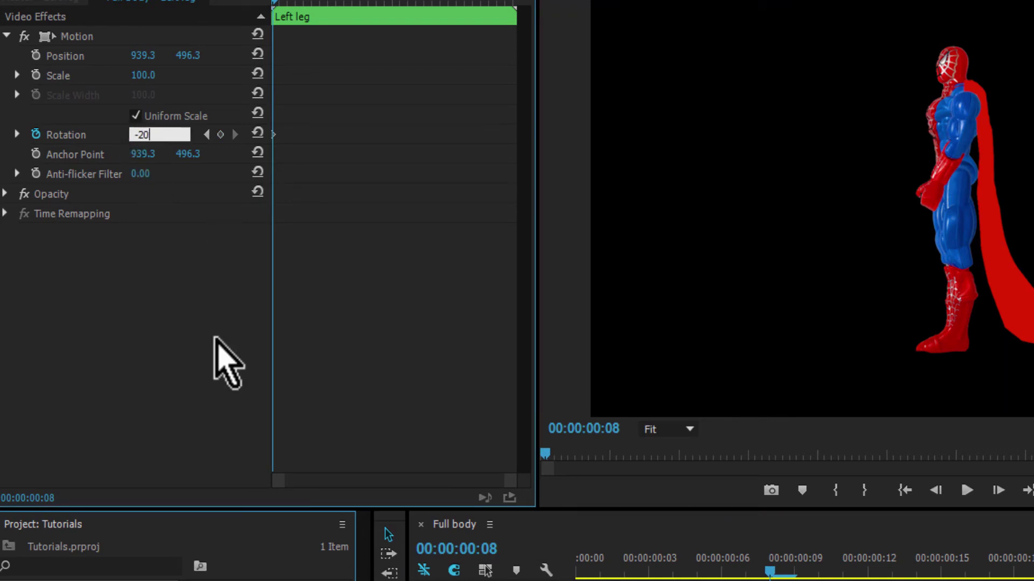
{"action": "key", "text": "Return"}
- Return the left leg's rotation to 0° at frame 16
{"action": "key", "text": "Right"}
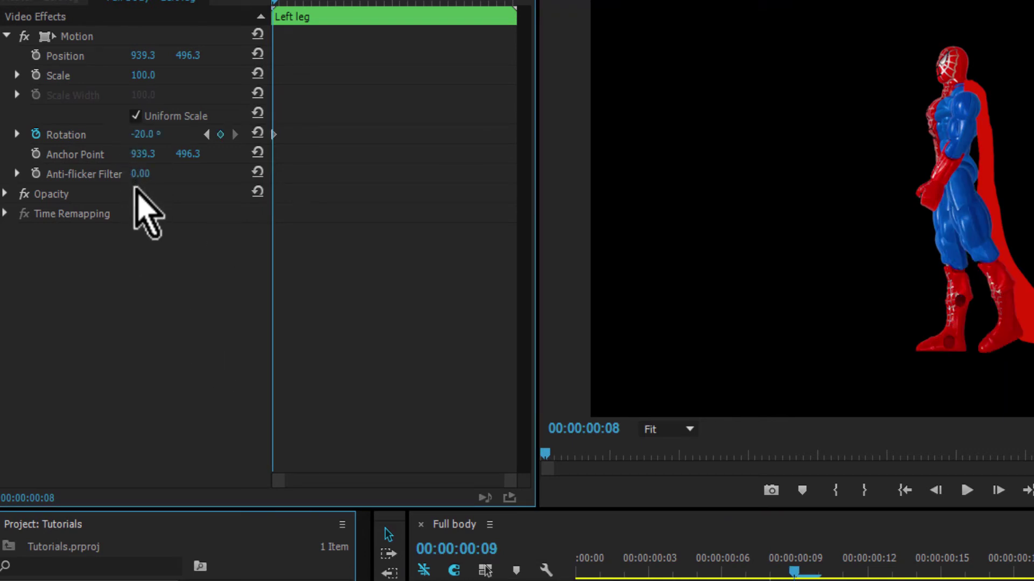
{"action": "key", "text": "Right"}
{"action": "key", "text": "Right"}
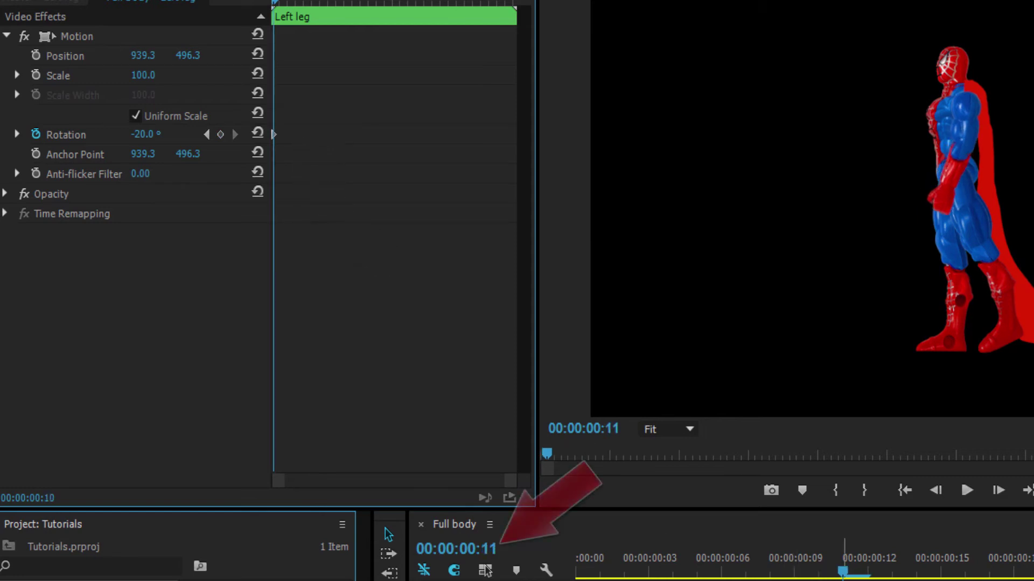
{"action": "key", "text": "Right"}
{"action": "key", "text": "Right"}
{"action": "key", "text": "Right"}
{"action": "key", "text": "Right"}
{"action": "key", "text": "Right"}
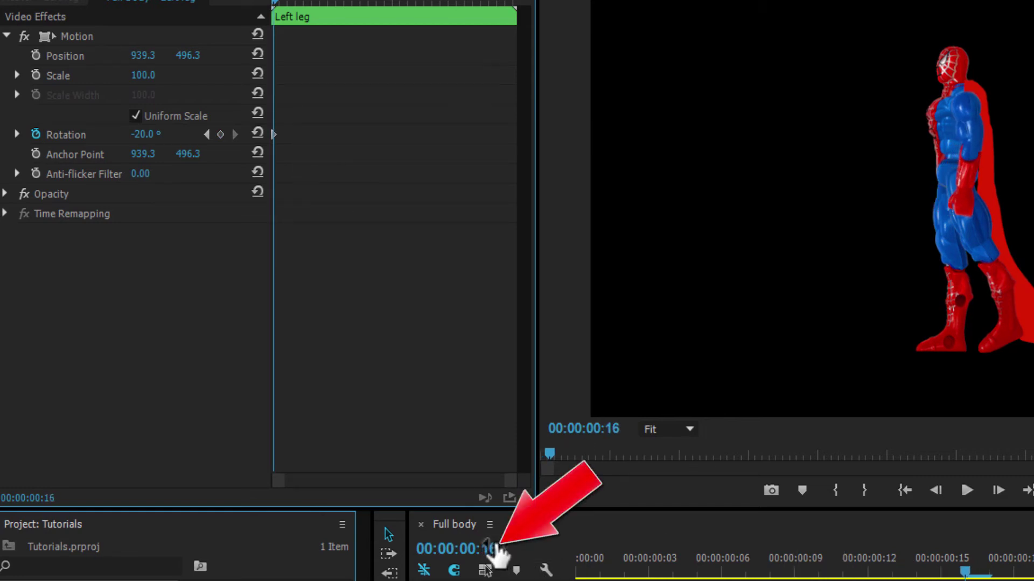
{"action": "left_click", "coordinate": [142, 134]}
{"action": "type", "text": "0"}
{"action": "key", "text": "Return"}
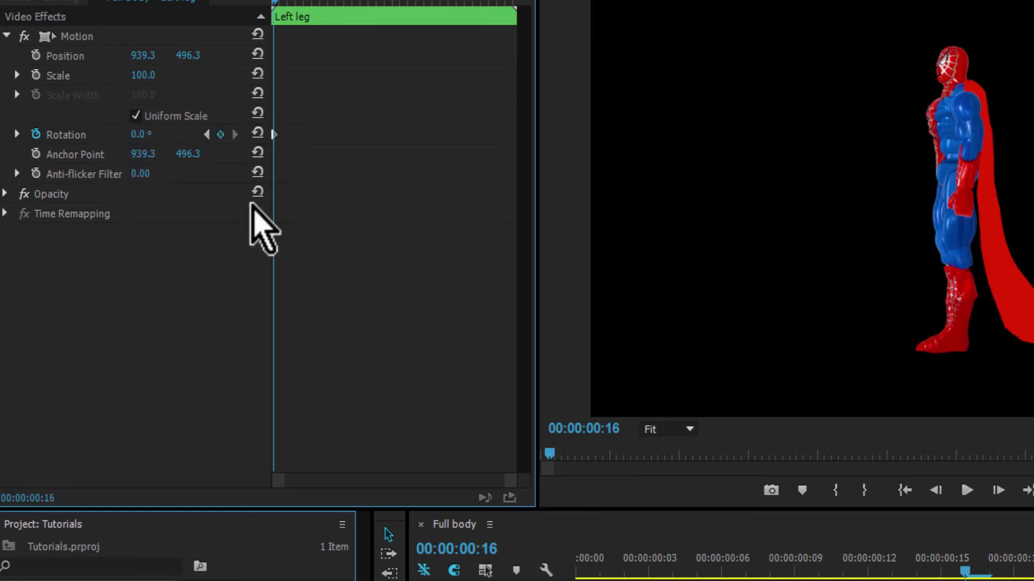
- Set the left leg's rotation to 20° at 1:00 and 0° at 1:08
{"action": "key", "text": "Right"}
{"action": "key", "text": "Right"}
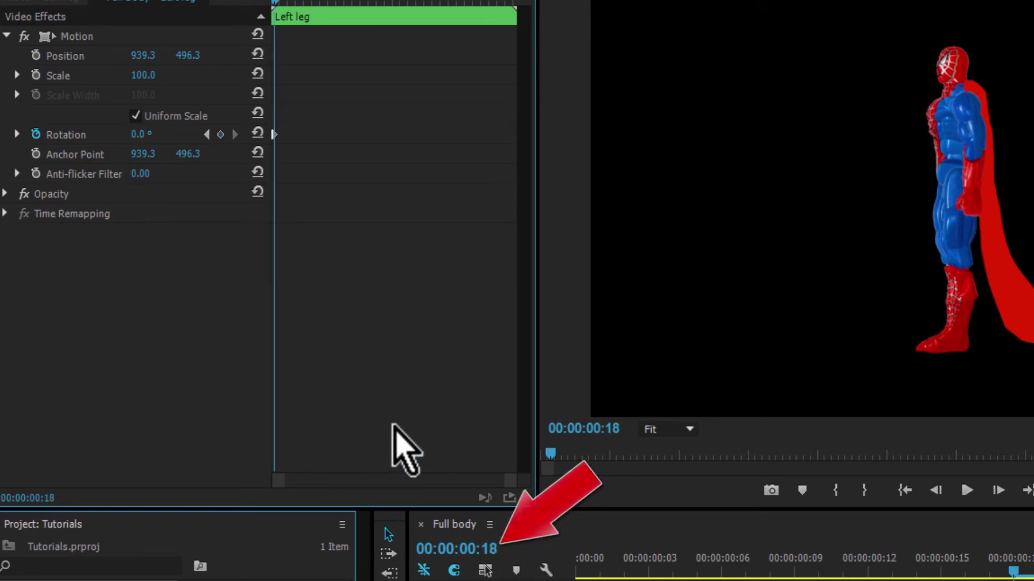
{"action": "key", "text": "Right"}
{"action": "key", "text": "Right"}
{"action": "key", "text": "Right"}
{"action": "key", "text": "Right"}
{"action": "key", "text": "Right"}
{"action": "key", "text": "Right"}
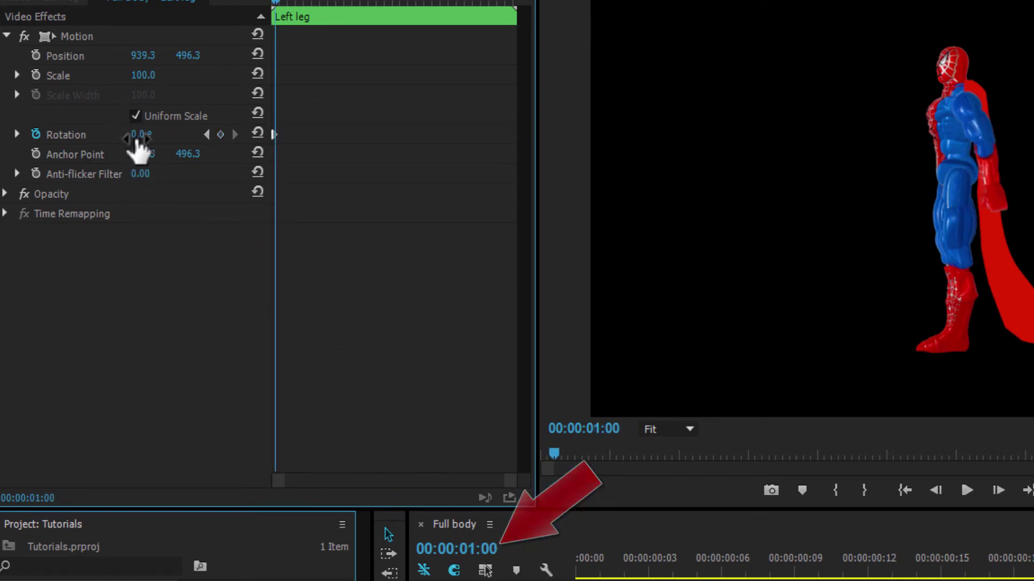
{"action": "left_click", "coordinate": [138, 136]}
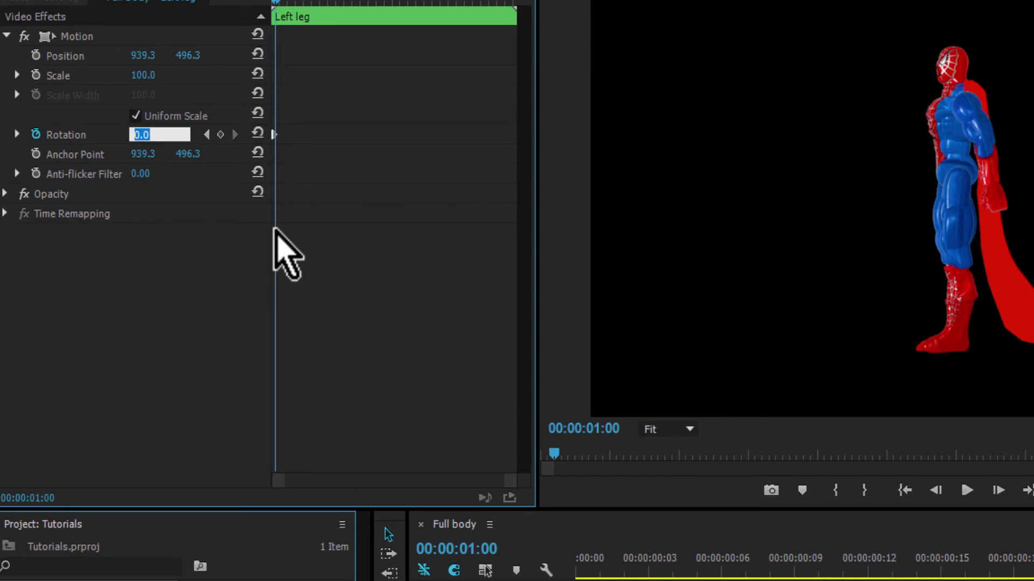
{"action": "type", "text": "20"}
{"action": "key", "text": "Return"}
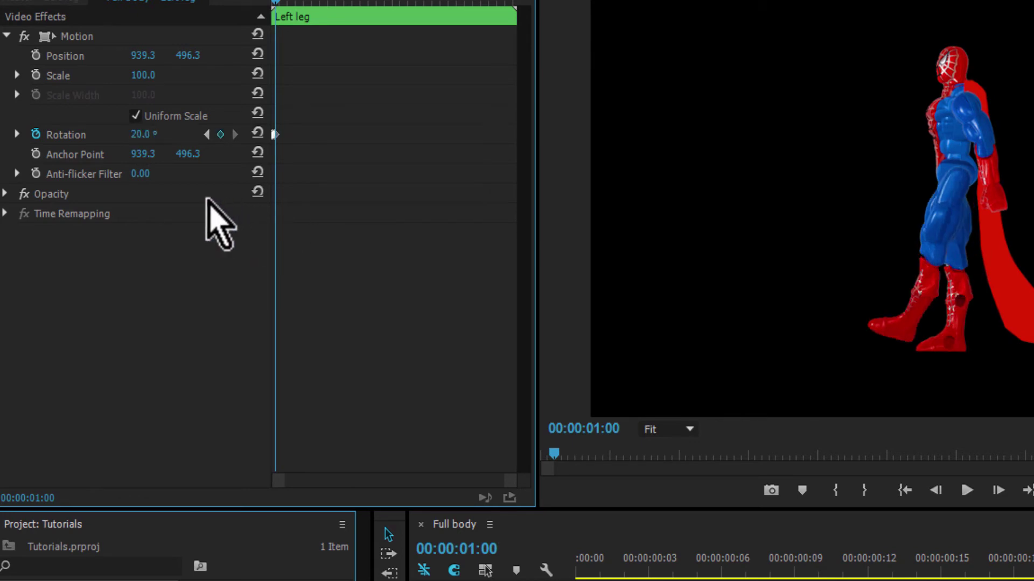
{"action": "key", "text": "Right"}
{"action": "key", "text": "Right"}
{"action": "key", "text": "Right"}
{"action": "key", "text": "Right"}
{"action": "key", "text": "Right"}
{"action": "key", "text": "Right"}
{"action": "key", "text": "Right"}
{"action": "key", "text": "Right"}
{"action": "key", "text": "Right"}
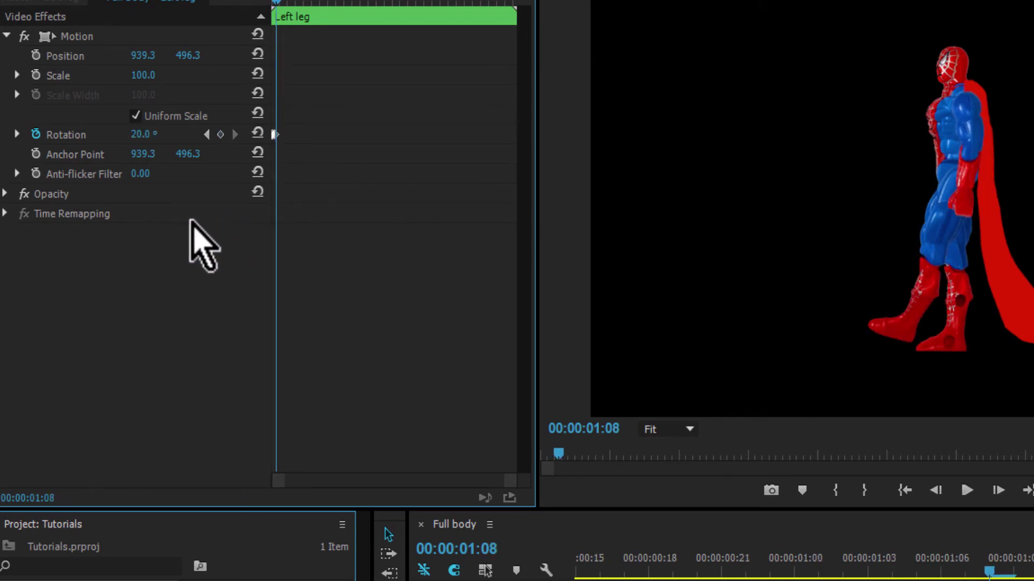
{"action": "left_click", "coordinate": [141, 135]}
{"action": "type", "text": "0"}
{"action": "key", "text": "Return"}
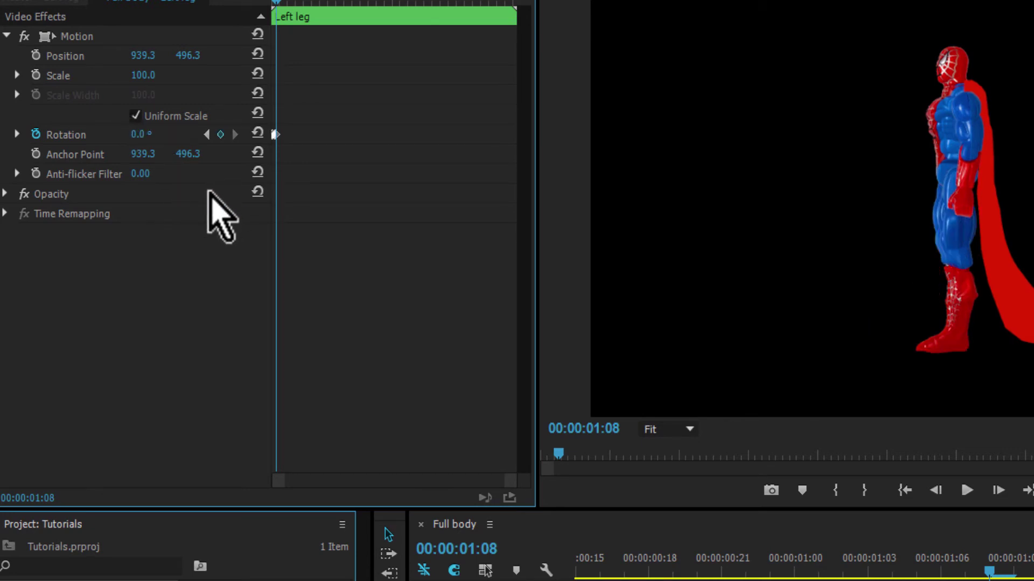
{"action": "left_click", "coordinate": [905, 490]}
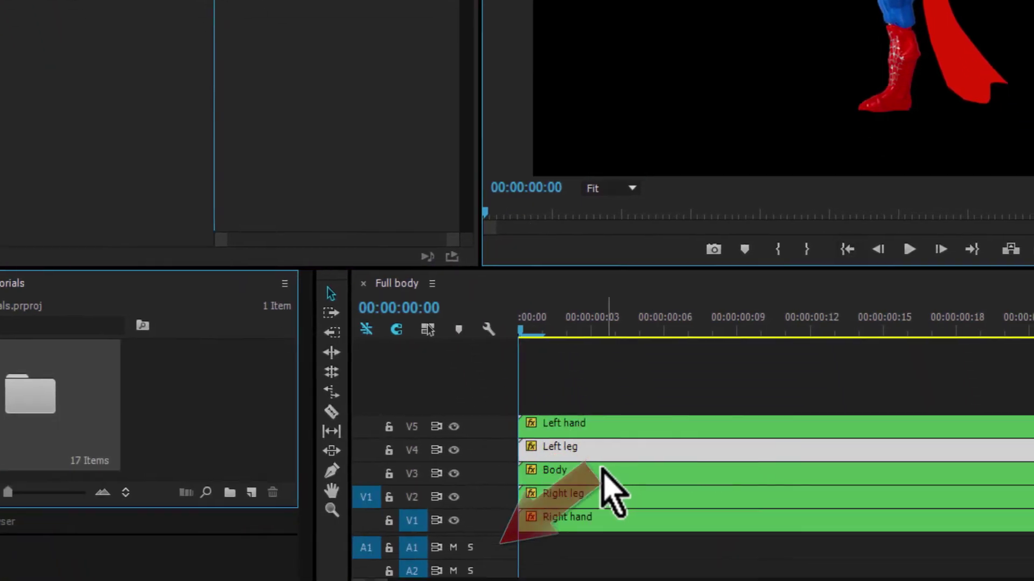
- Keyframe the Right leg's rotation at 0° at the start and 20° at frame 8
{"action": "left_click", "coordinate": [561, 481]}
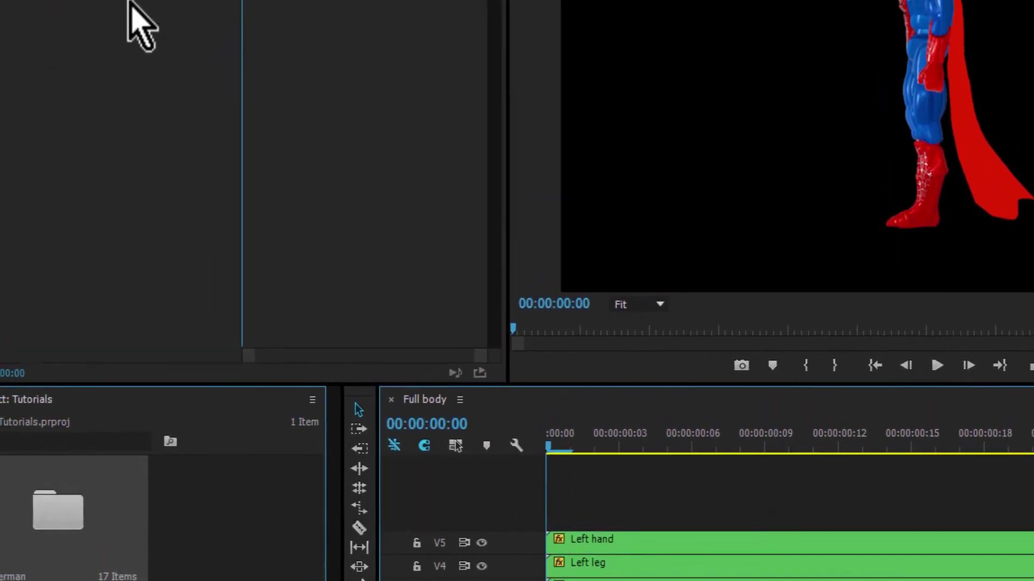
{"action": "left_click", "coordinate": [9, 44]}
{"action": "left_click", "coordinate": [138, 143]}
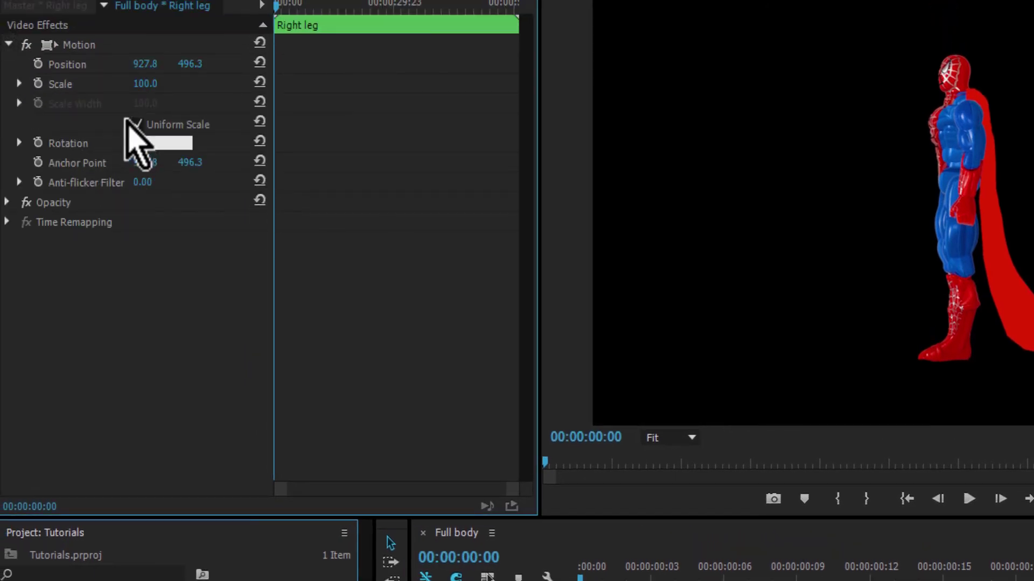
{"action": "left_click", "coordinate": [98, 317]}
{"action": "left_click", "coordinate": [38, 143]}
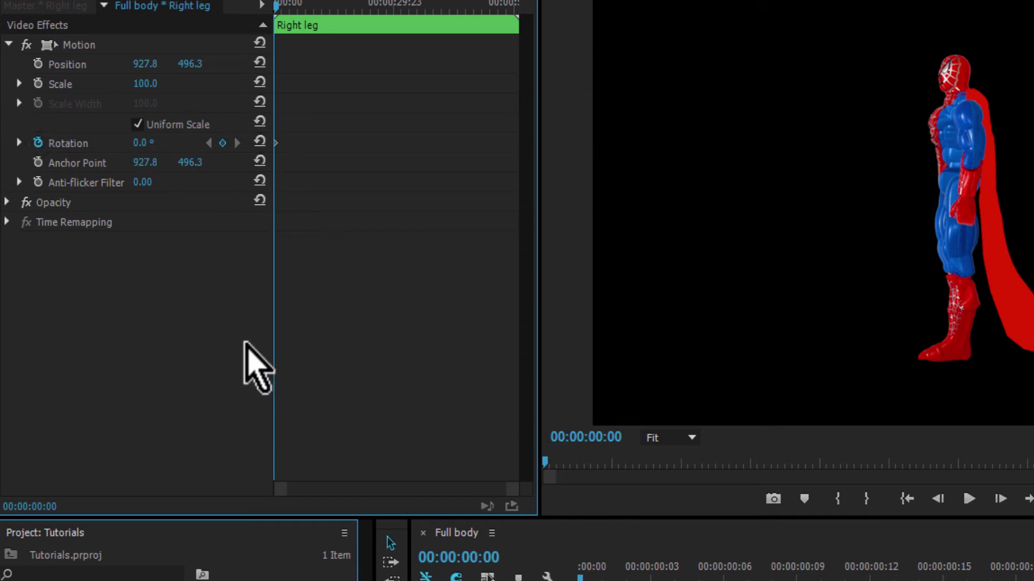
{"action": "key", "text": "space"}
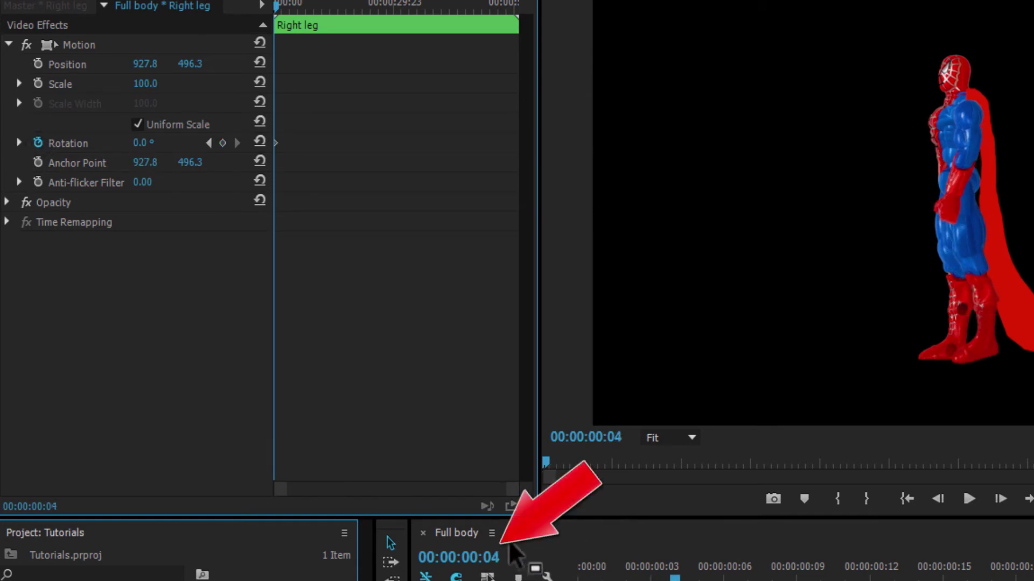
{"action": "left_click", "coordinate": [142, 143]}
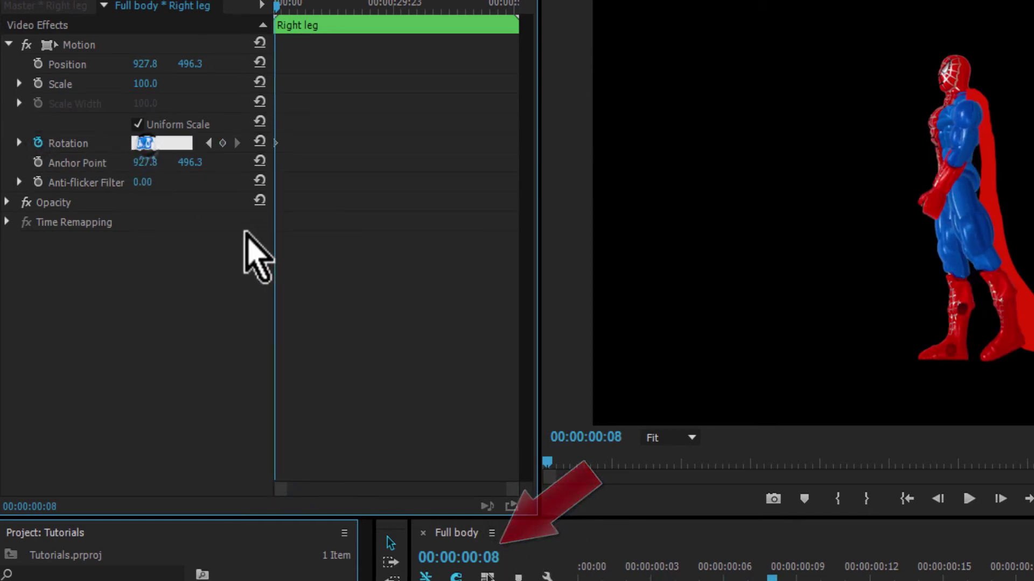
{"action": "type", "text": "20"}
{"action": "key", "text": "Return"}
- Set the right leg's rotation to 0° at frame 16 and -20° at 1:00
{"action": "key", "text": "space"}
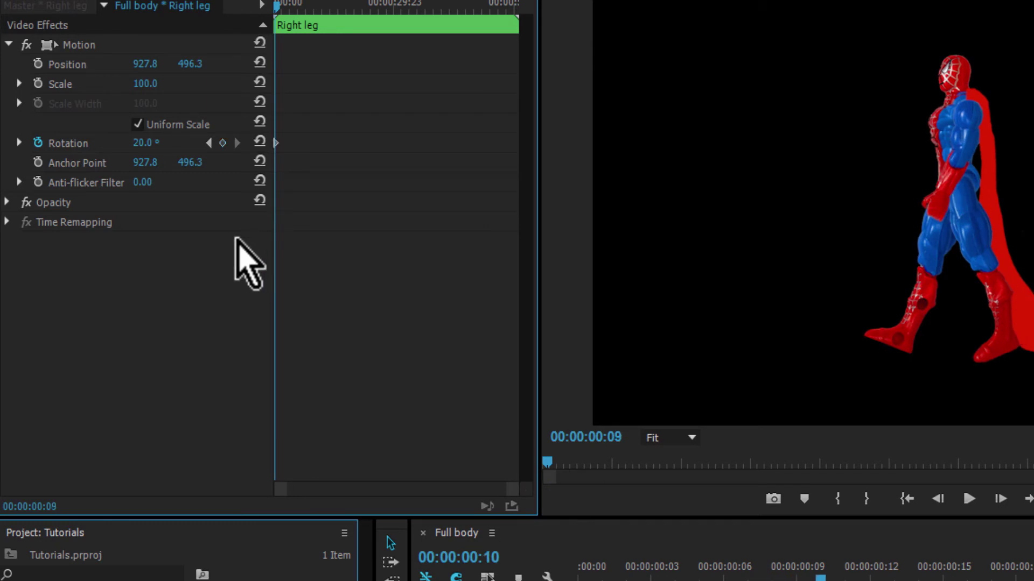
{"action": "left_click", "coordinate": [144, 143]}
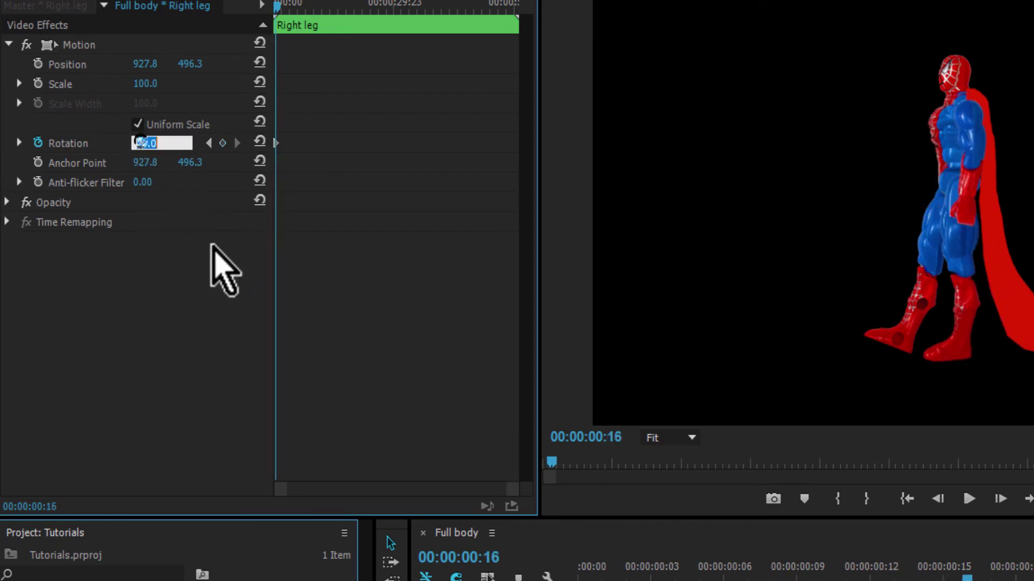
{"action": "type", "text": "0"}
{"action": "key", "text": "Return"}
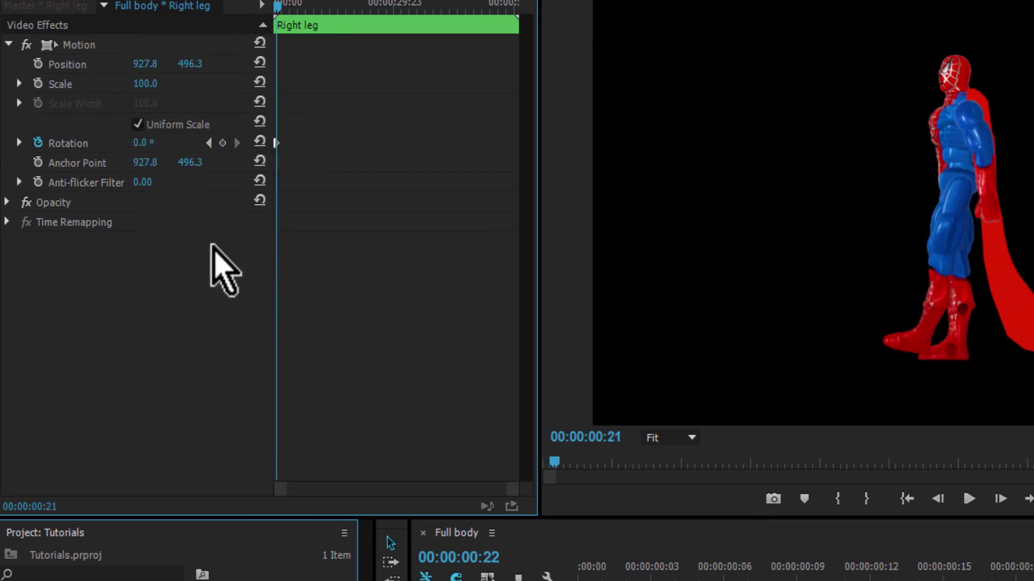
{"action": "left_click", "coordinate": [141, 143]}
{"action": "type", "text": "-"}
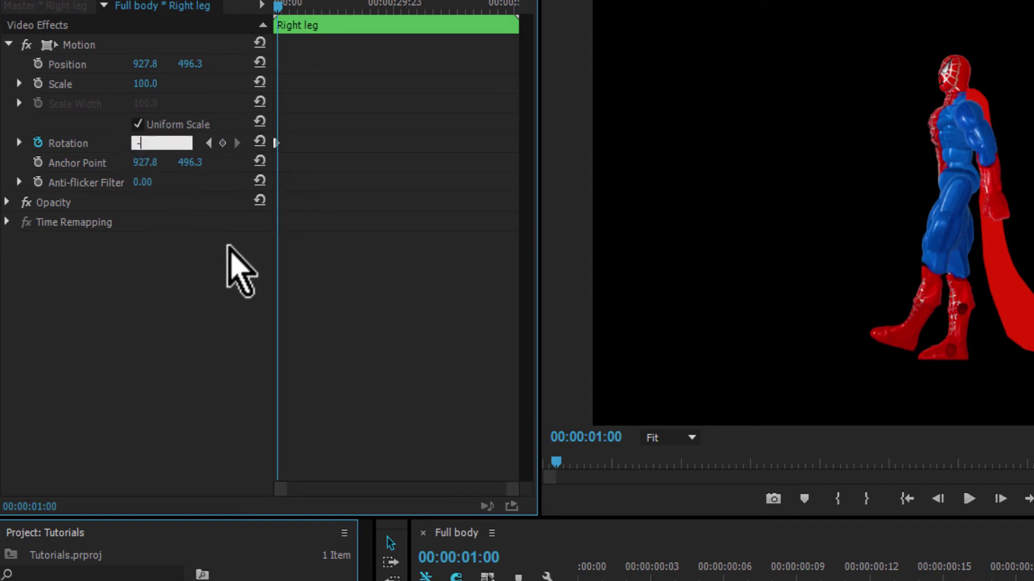
{"action": "type", "text": "20"}
{"action": "key", "text": "Return"}
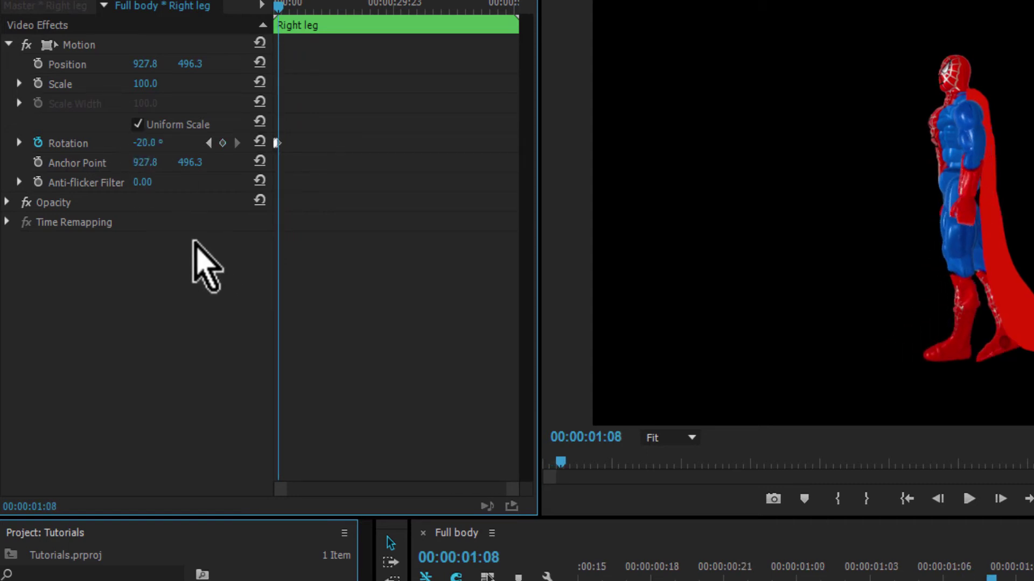
{"action": "left_click", "coordinate": [143, 143]}
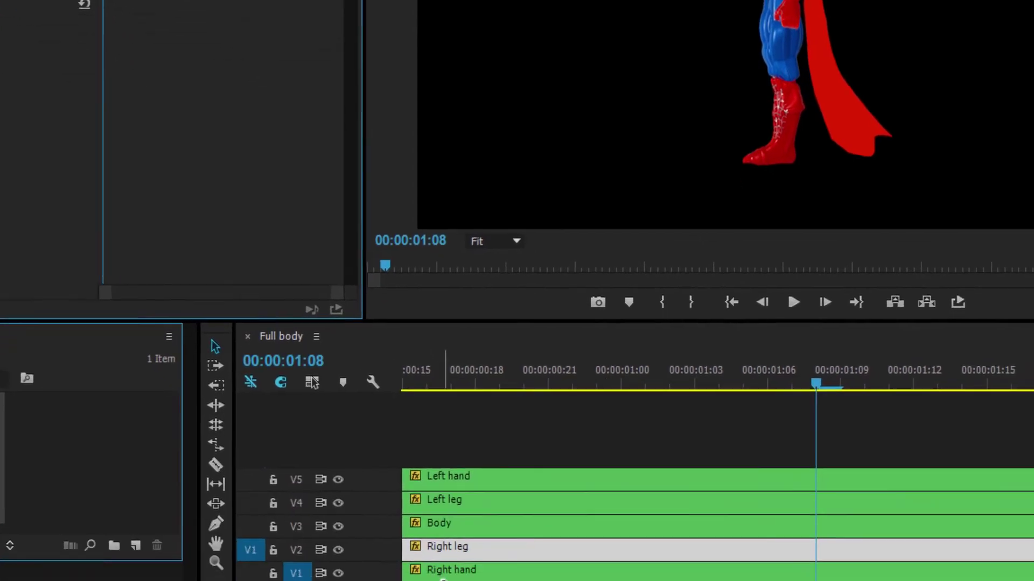
- Keyframe the Right hand's rotation at 0° at the start and 20° at 00:00:01:00
{"action": "left_click", "coordinate": [732, 303]}
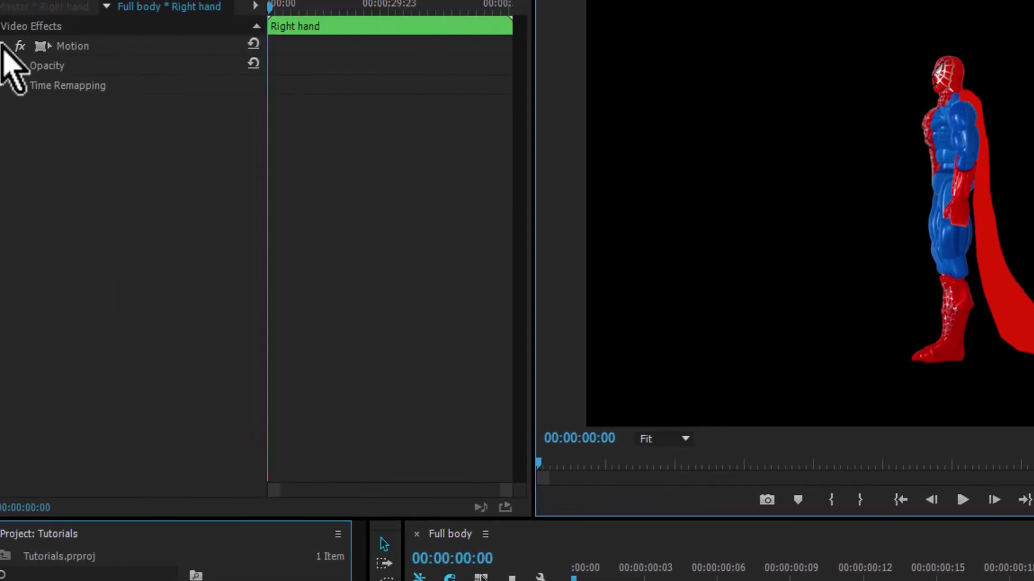
{"action": "left_click", "coordinate": [3, 46]}
{"action": "left_click", "coordinate": [31, 144]}
{"action": "left_click", "coordinate": [138, 145]}
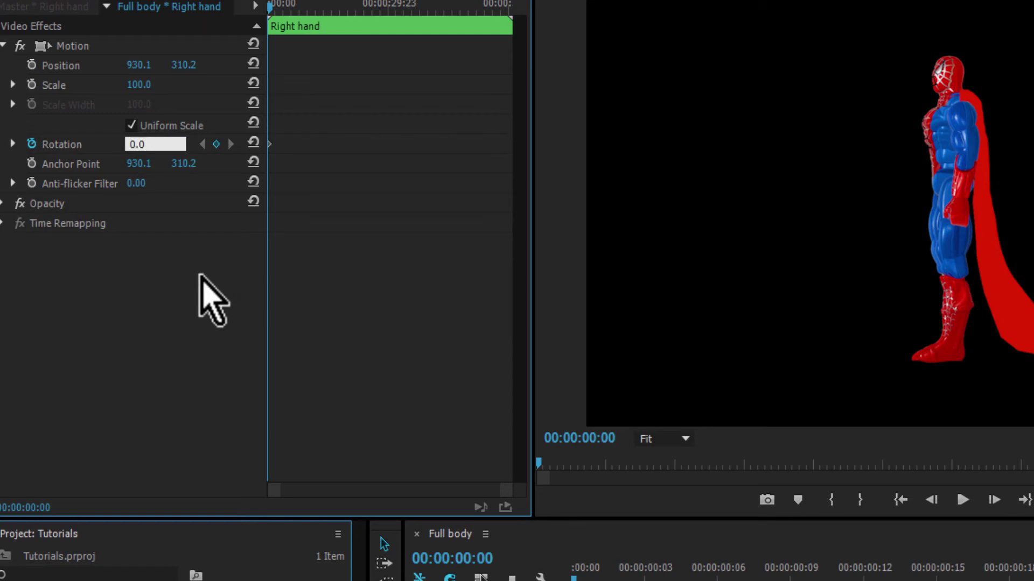
{"action": "key", "text": "space"}
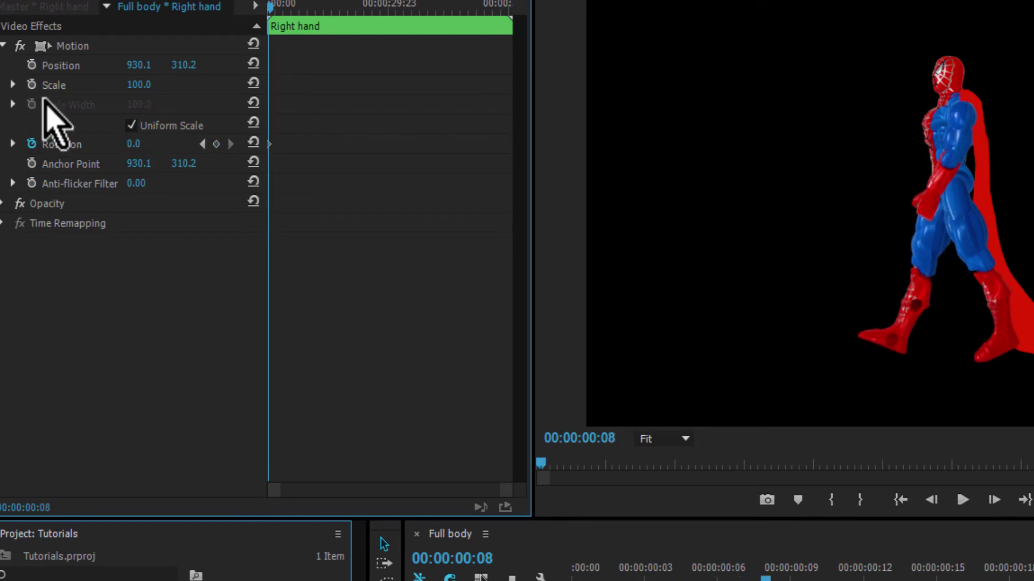
{"action": "left_click", "coordinate": [134, 144]}
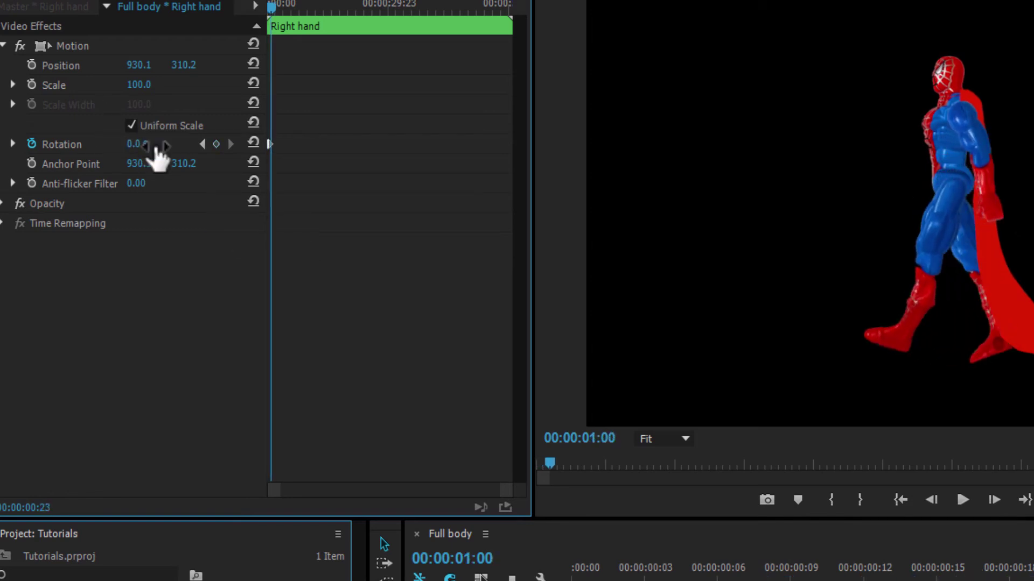
{"action": "left_click", "coordinate": [137, 145]}
{"action": "type", "text": "20"}
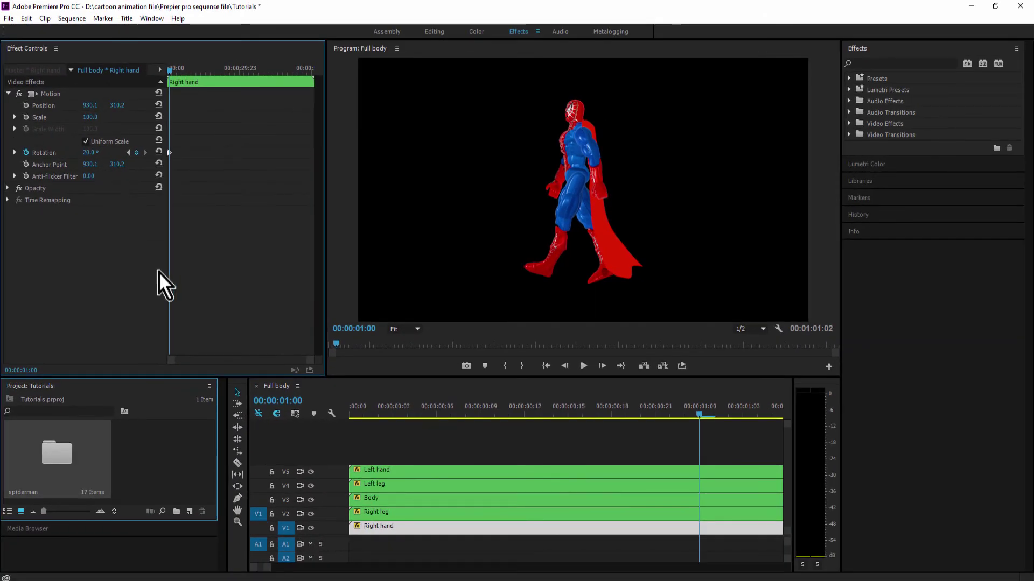
- Play back the arm swing and set the right hand's rotation to 0° at 1:08
{"action": "left_click", "coordinate": [364, 415]}
{"action": "left_click", "coordinate": [584, 366]}
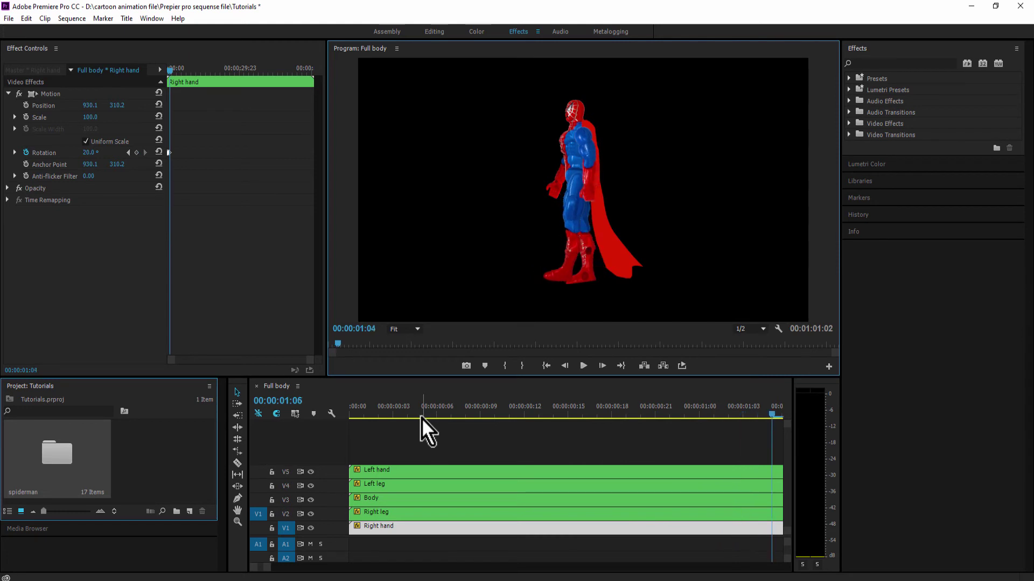
{"action": "left_click", "coordinate": [87, 153]}
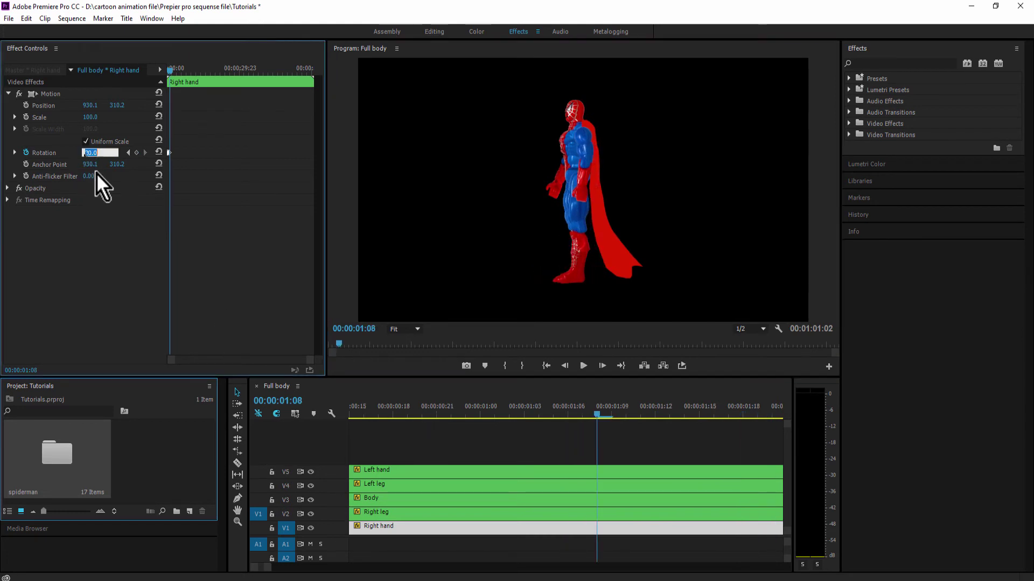
{"action": "type", "text": "0"}
{"action": "key", "text": "Return"}
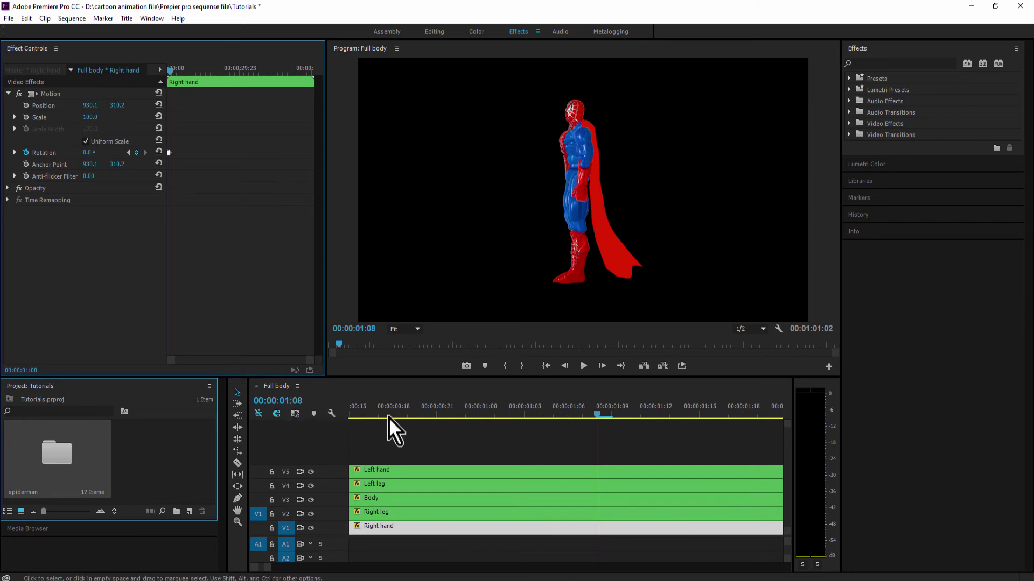
- Close Full body and add a new sequence named Walk cycle from the spiderman bin
{"action": "left_click", "coordinate": [256, 386]}
{"action": "double_click", "coordinate": [57, 454]}
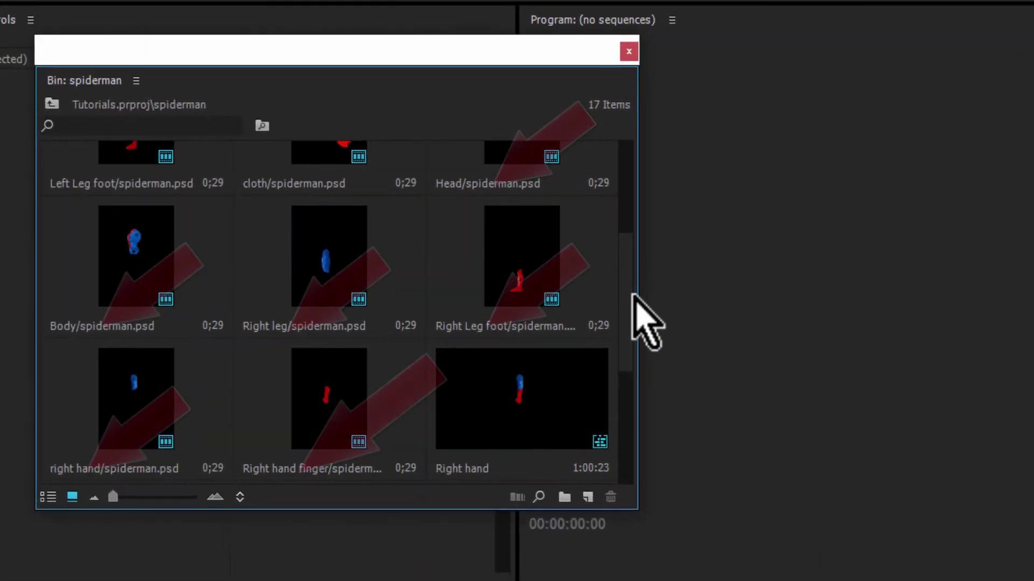
{"action": "left_click_drag", "start_coordinate": [633, 296], "coordinate": [612, 438]}
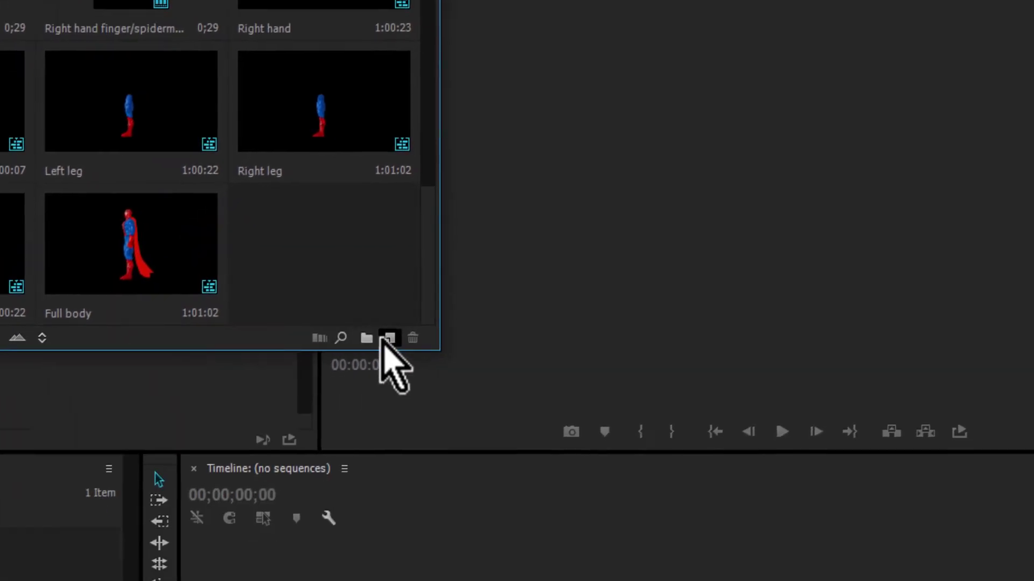
{"action": "left_click", "coordinate": [387, 339]}
{"action": "left_click", "coordinate": [227, 184]}
{"action": "type", "text": "Walk cycle"}
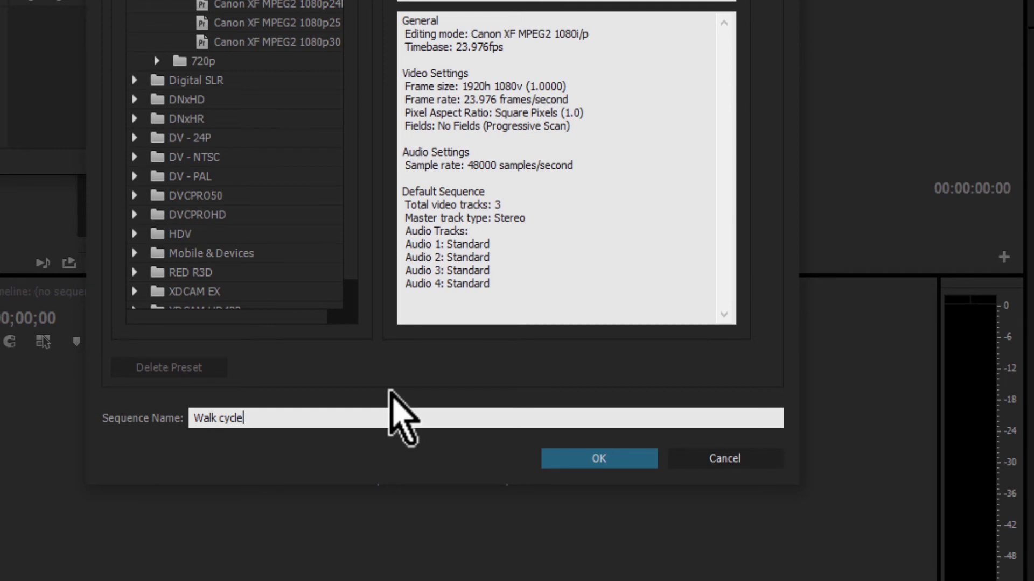
{"action": "left_click", "coordinate": [587, 458]}
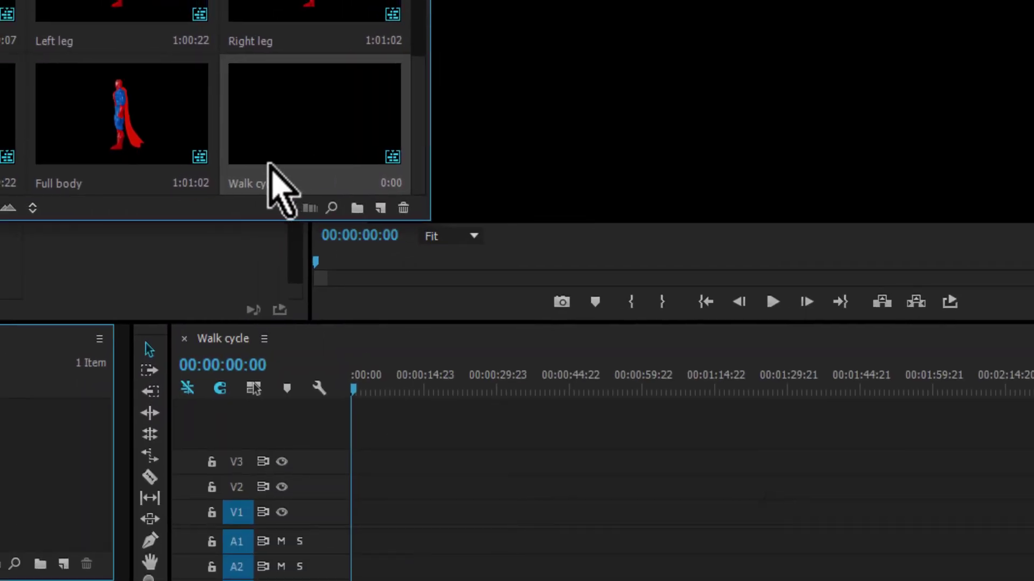
- Place the Full body clip at the start of Walk cycle and delete its audio
{"action": "left_click", "coordinate": [108, 144]}
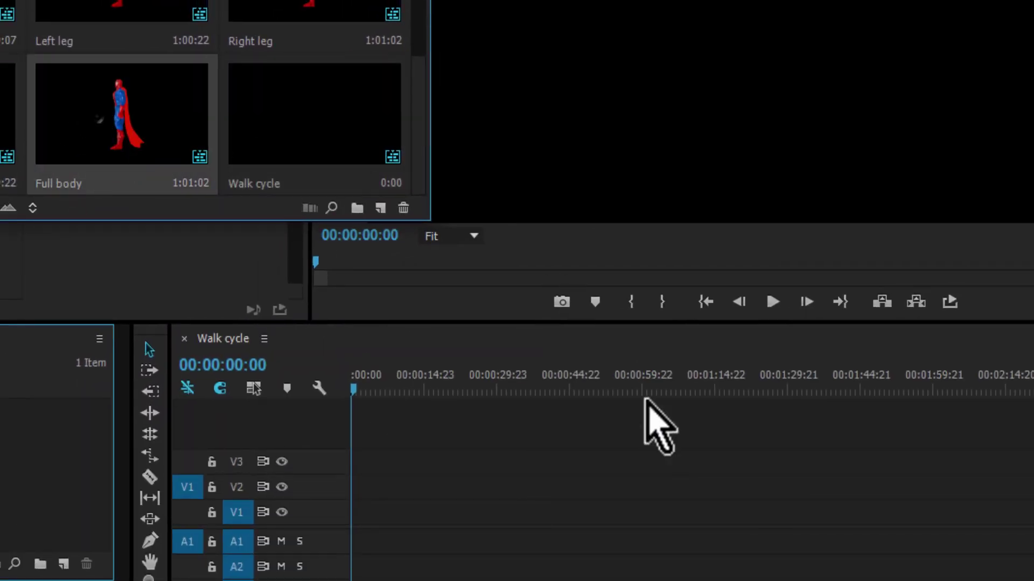
{"action": "left_click_drag", "start_coordinate": [646, 410], "coordinate": [343, 513]}
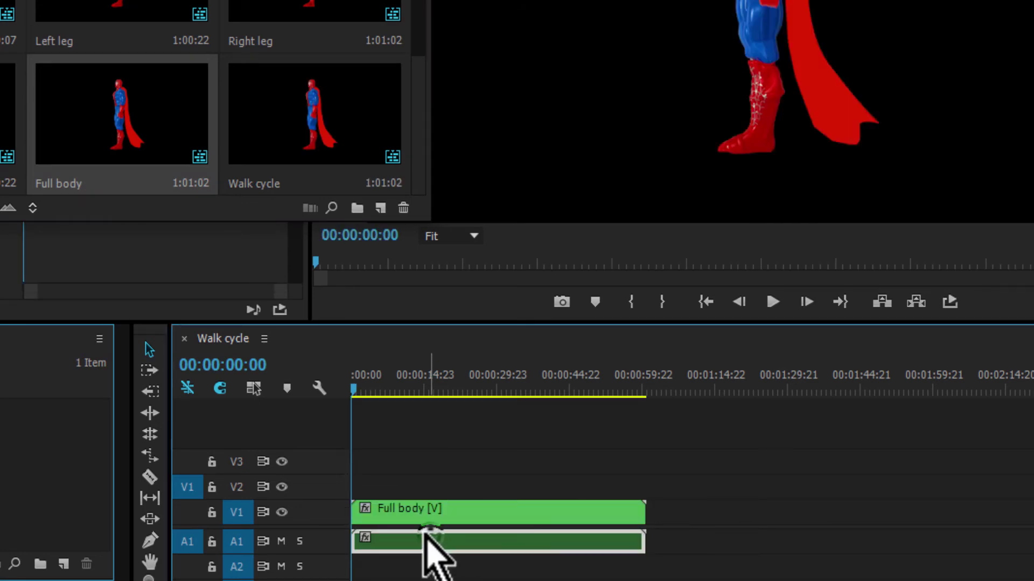
{"action": "key", "text": "Delete"}
- Cut Full body at 00:00:01:09 and delete the part after the cut
{"action": "left_click_drag", "start_coordinate": [1018, 575], "coordinate": [313, 575]}
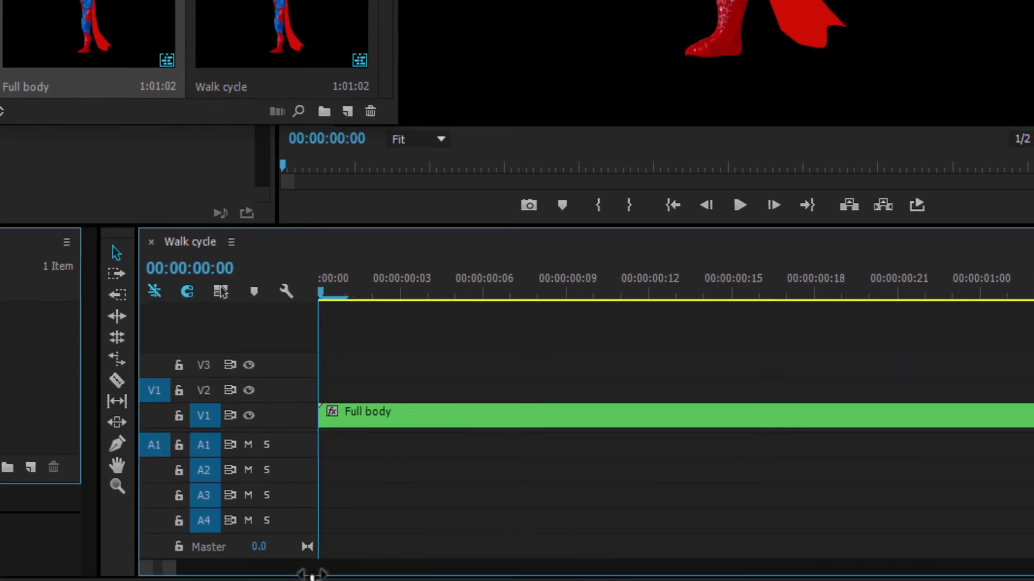
{"action": "left_click", "coordinate": [215, 272]}
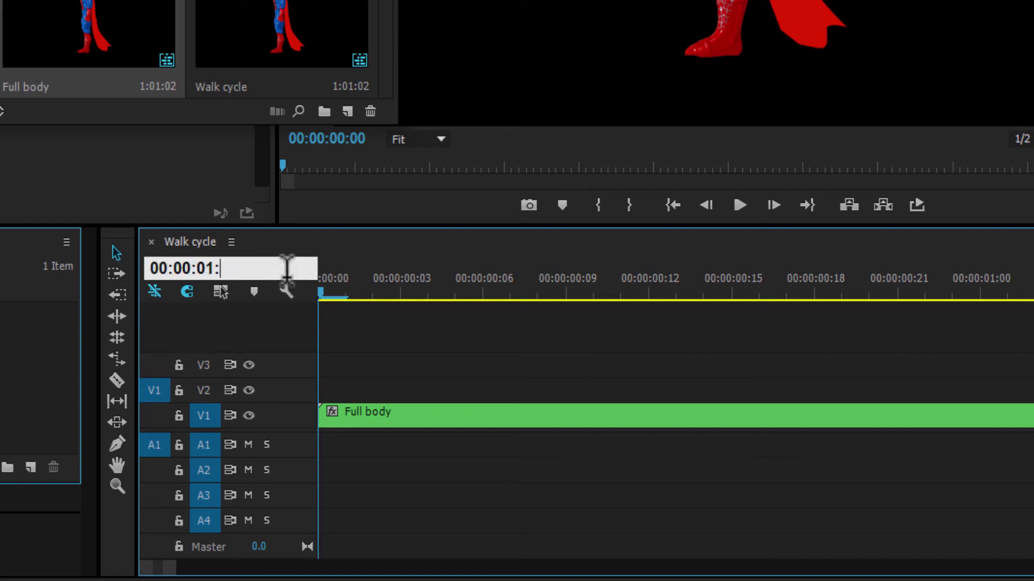
{"action": "type", "text": "09"}
{"action": "key", "text": "Return"}
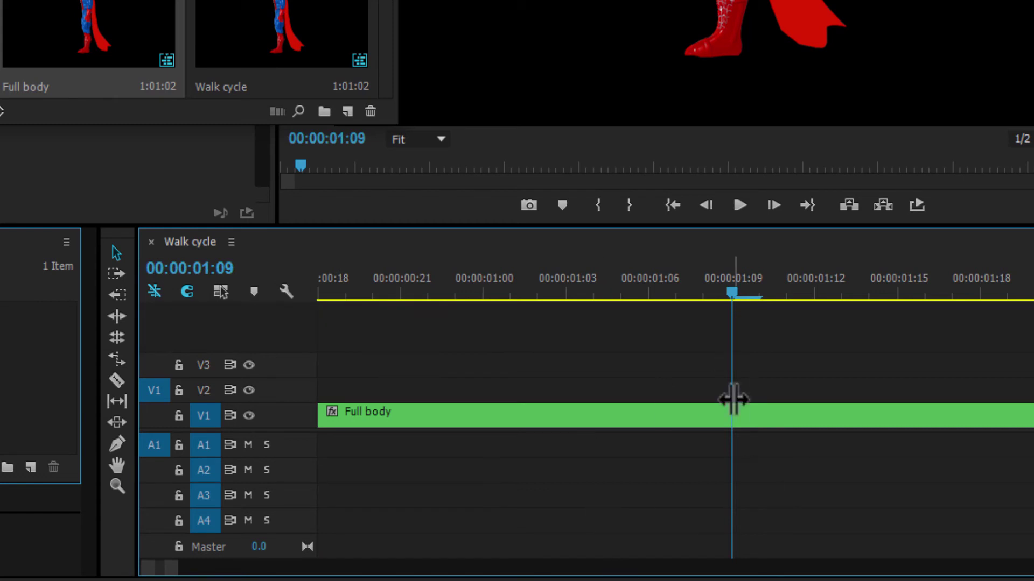
{"action": "left_click", "coordinate": [117, 381]}
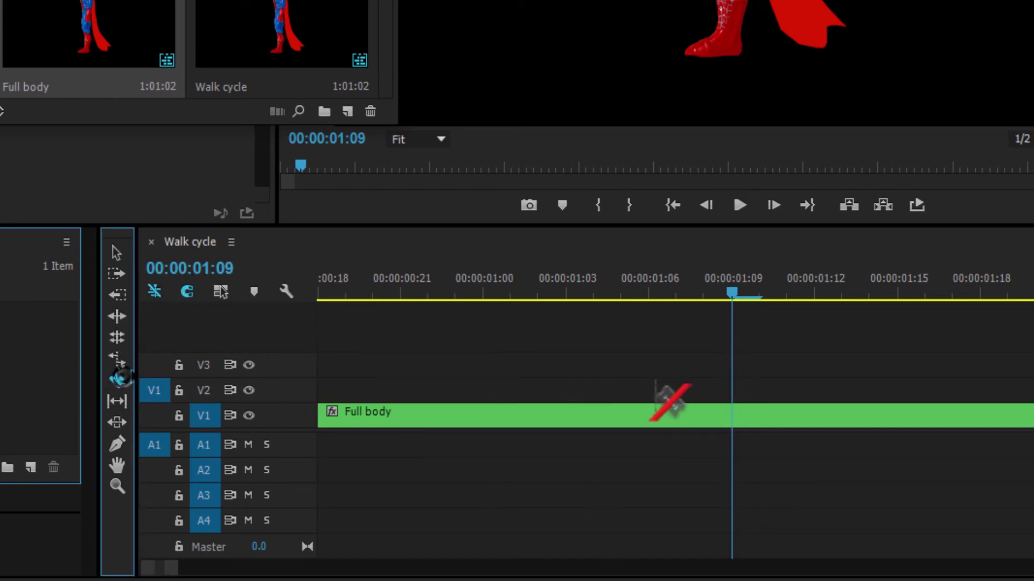
{"action": "left_click", "coordinate": [732, 415]}
{"action": "left_click", "coordinate": [116, 251]}
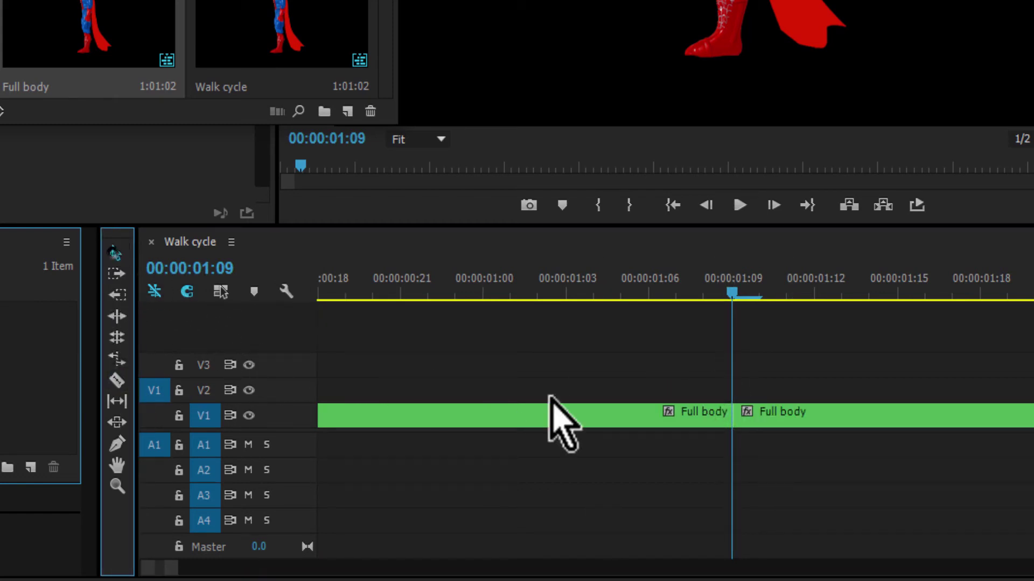
{"action": "left_click", "coordinate": [782, 417]}
{"action": "key", "text": "Delete"}
- Scrub through the trimmed Full body clip to review the walk, then select it
{"action": "left_click", "coordinate": [448, 293]}
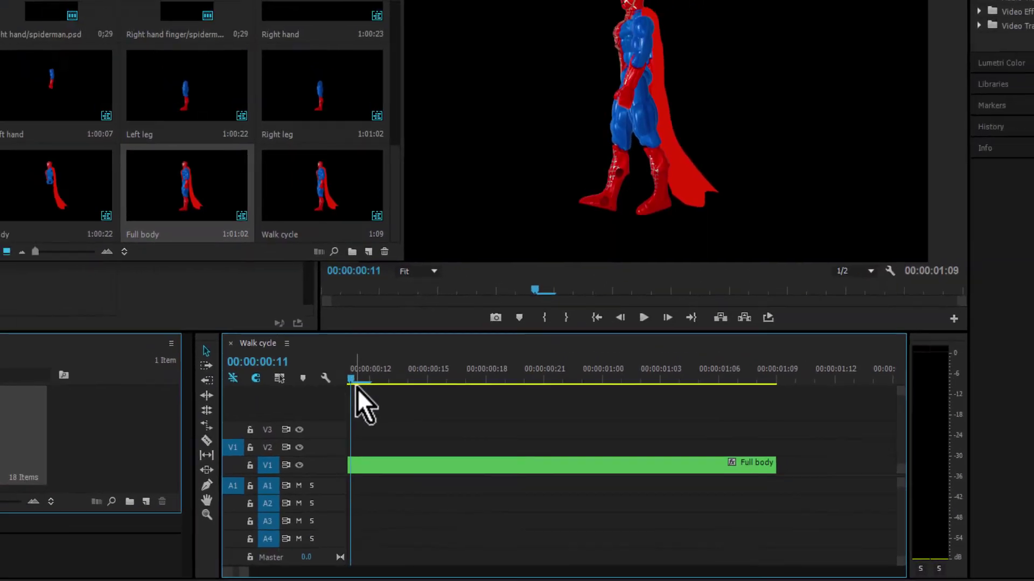
{"action": "left_click", "coordinate": [350, 405]}
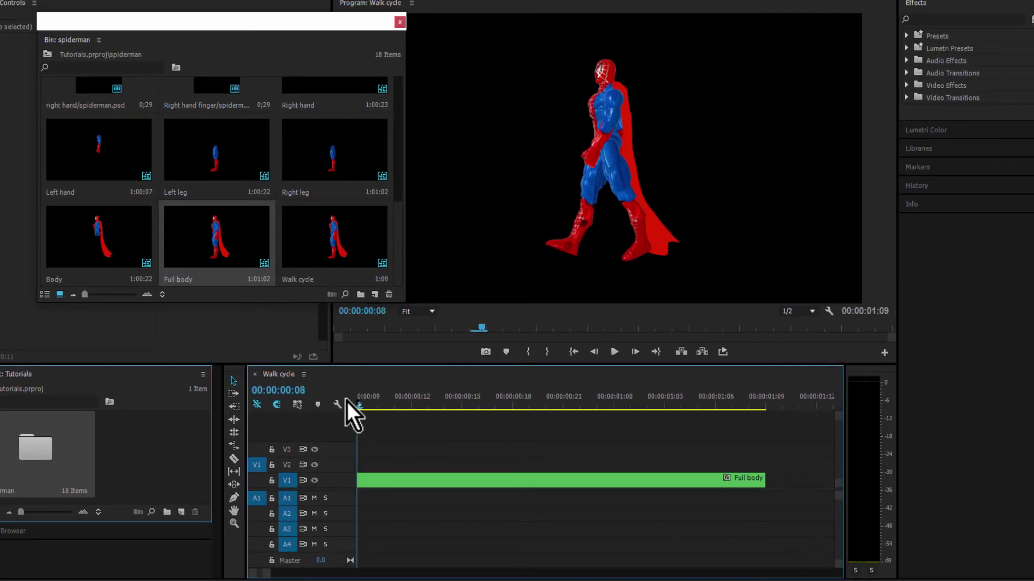
{"action": "left_click_drag", "start_coordinate": [363, 409], "coordinate": [796, 437]}
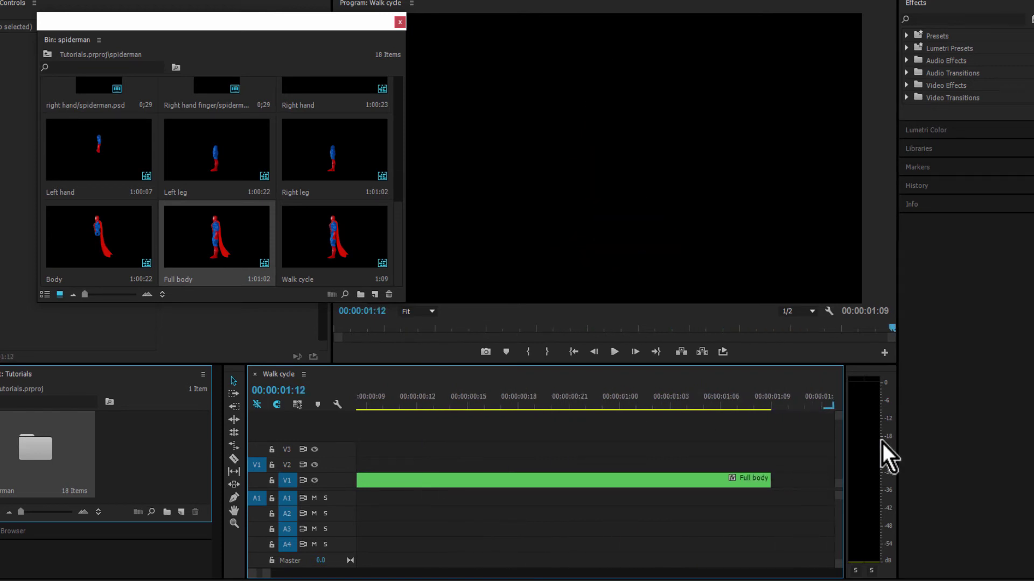
{"action": "left_click_drag", "start_coordinate": [797, 436], "coordinate": [185, 454]}
{"action": "left_click", "coordinate": [372, 480]}
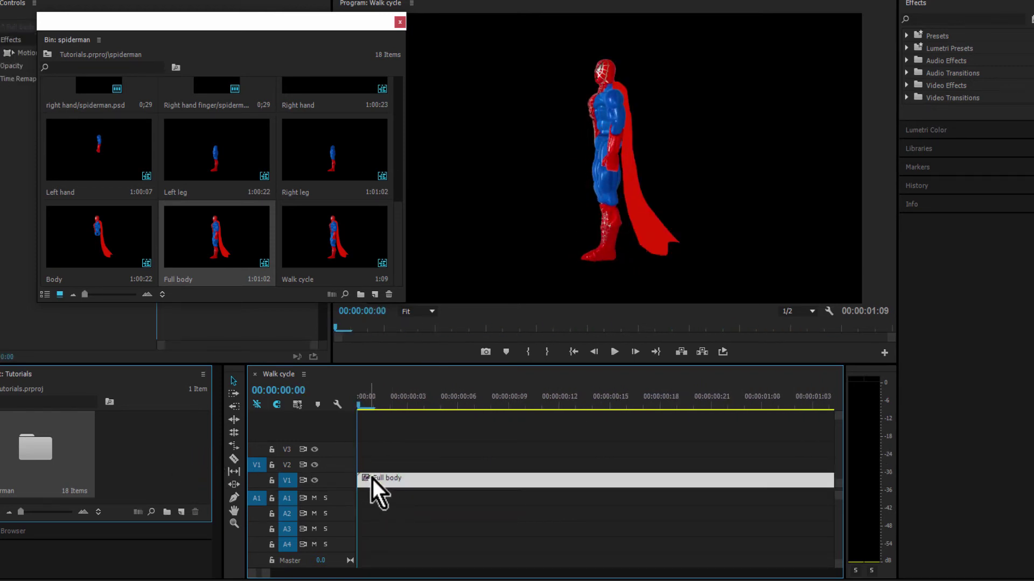
- Turn on Position keyframing for Full body and key vertical position 535
{"action": "left_click", "coordinate": [399, 22]}
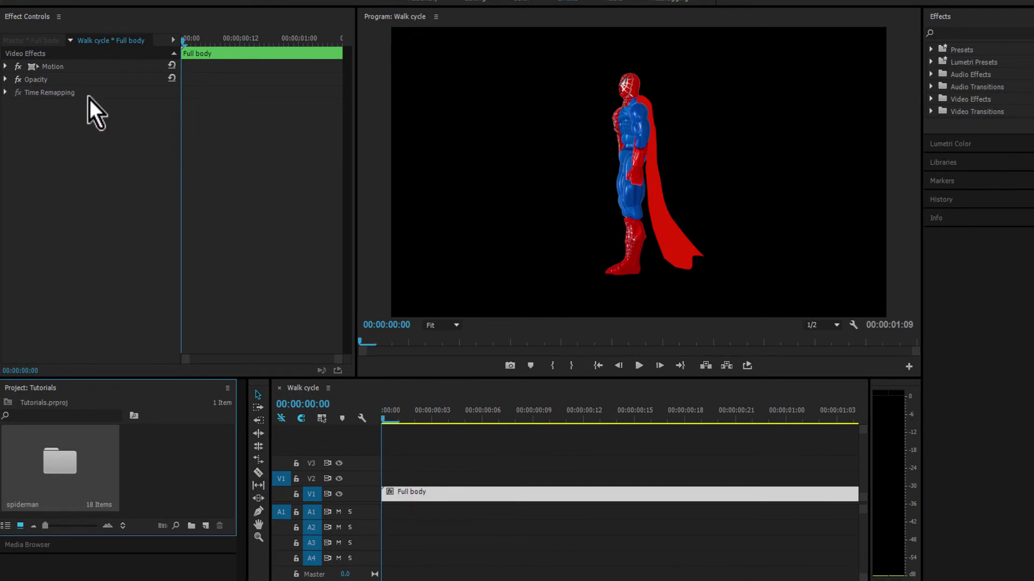
{"action": "left_click", "coordinate": [6, 66]}
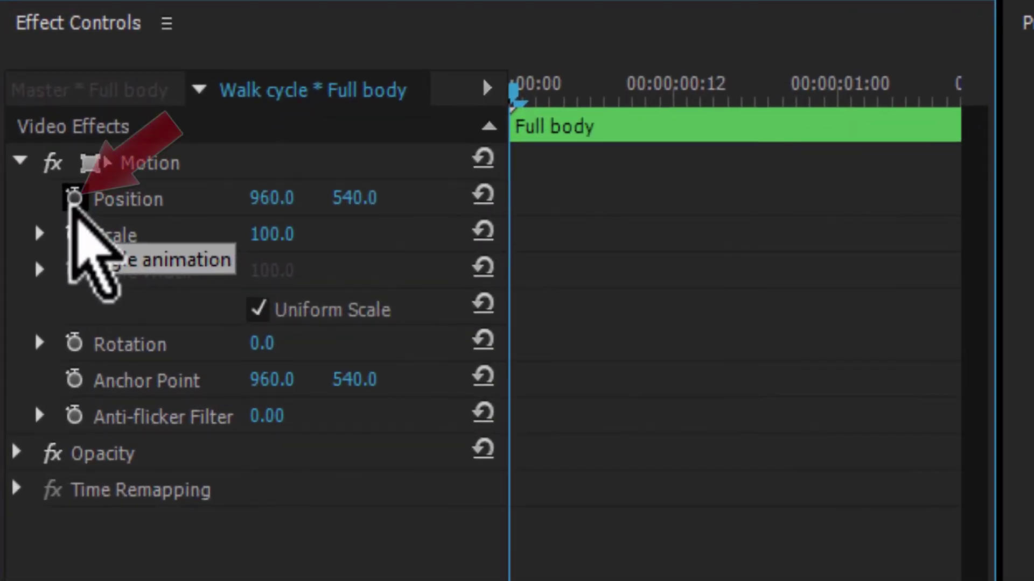
{"action": "left_click", "coordinate": [74, 199]}
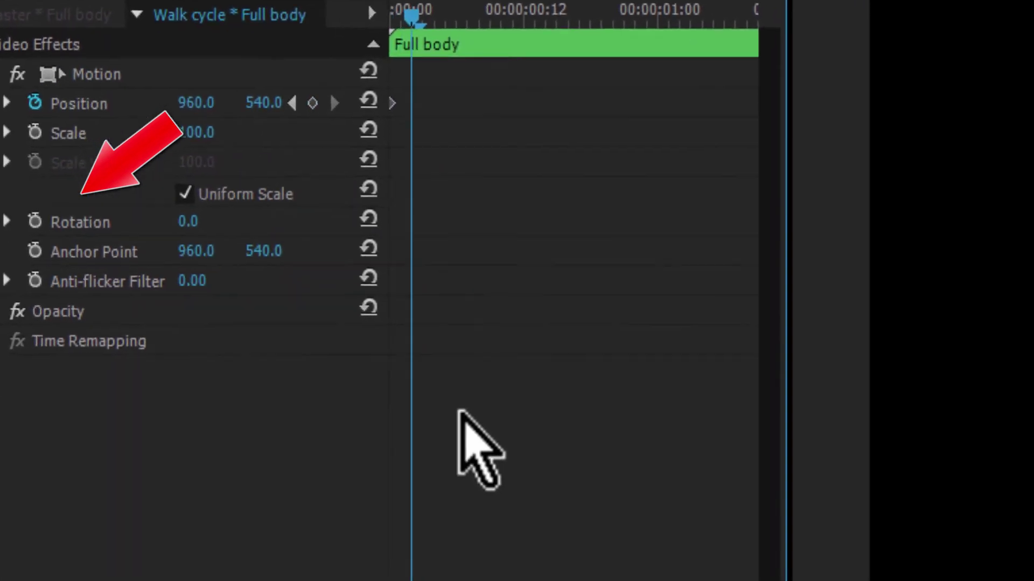
{"action": "key", "text": "Right"}
{"action": "key", "text": "Right"}
{"action": "key", "text": "Right"}
{"action": "key", "text": "Right"}
{"action": "key", "text": "Right"}
{"action": "key", "text": "Right"}
{"action": "key", "text": "Right"}
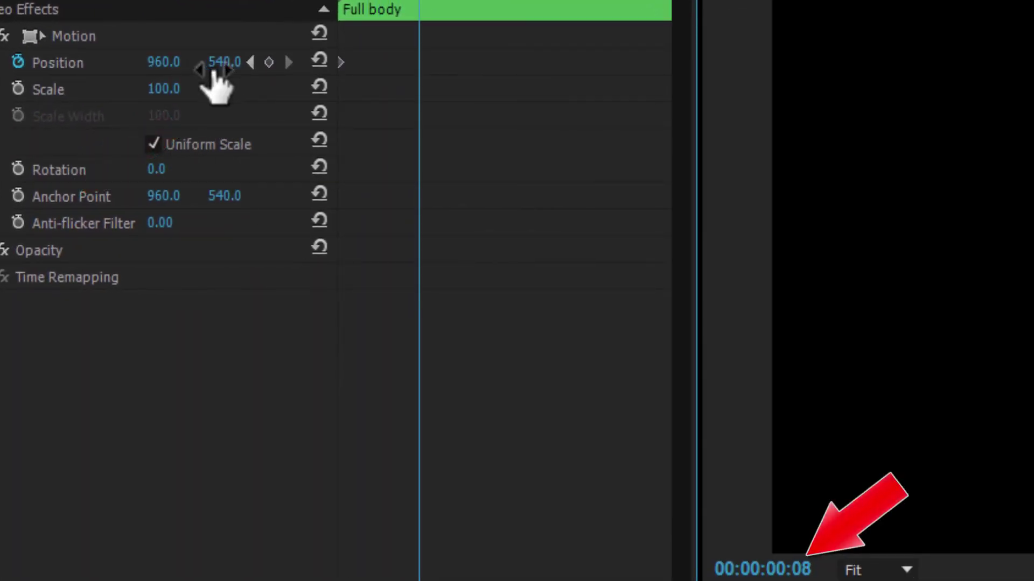
{"action": "left_click", "coordinate": [221, 64]}
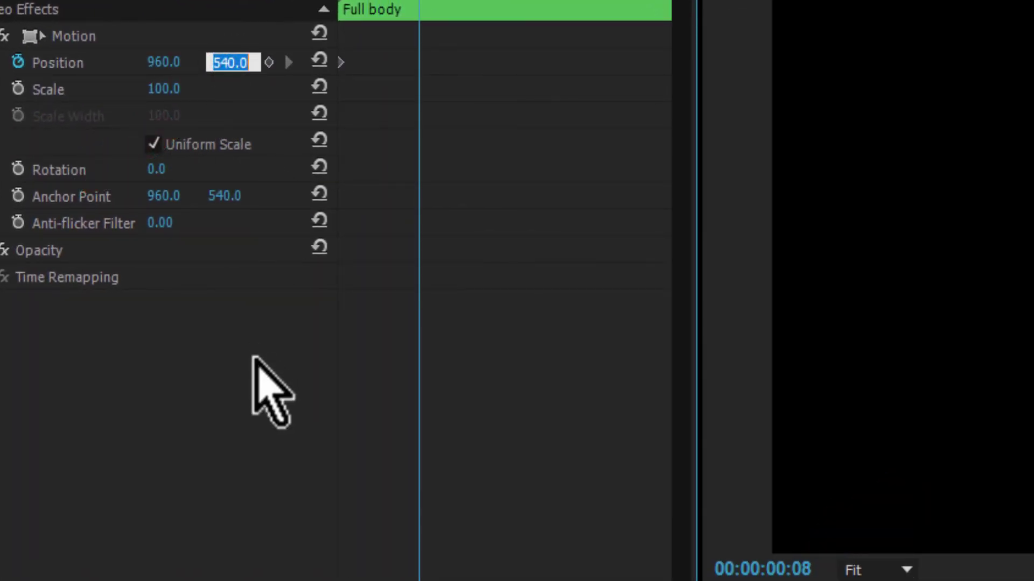
{"action": "type", "text": "535"}
{"action": "key", "text": "Return"}
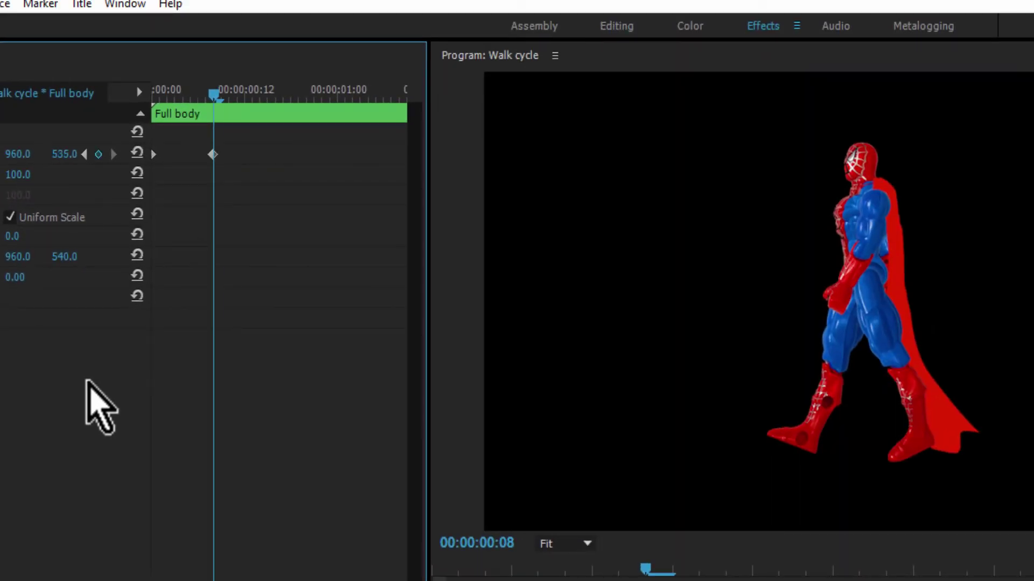
- A few frames later, key the vertical position at 540
{"action": "key", "text": "Right"}
{"action": "key", "text": "Right"}
{"action": "key", "text": "Right"}
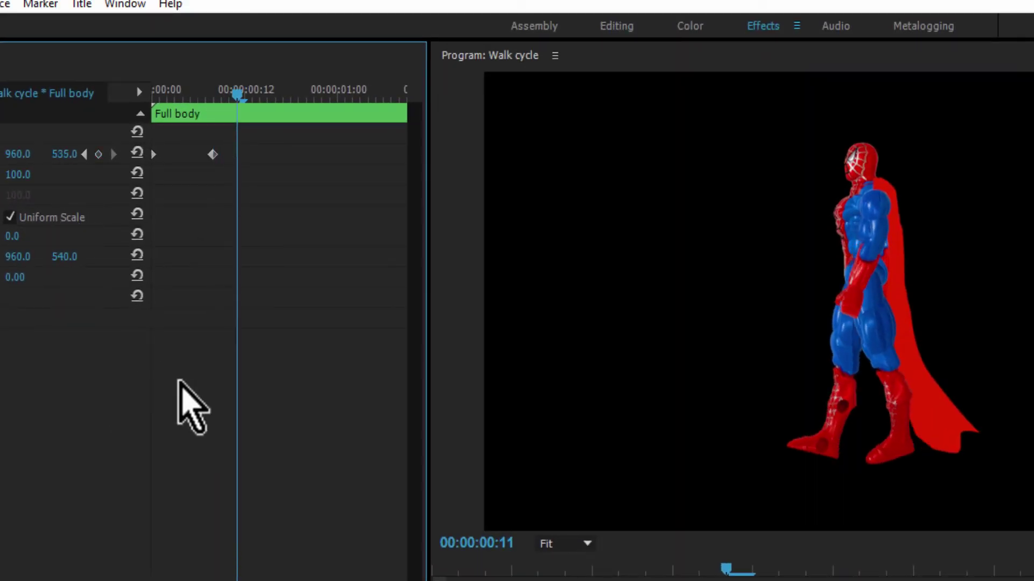
{"action": "key", "text": "Right"}
{"action": "key", "text": "Right"}
{"action": "key", "text": "Right"}
{"action": "key", "text": "Right"}
{"action": "key", "text": "Right"}
{"action": "left_click_drag", "start_coordinate": [67, 155], "coordinate": [63, 155]}
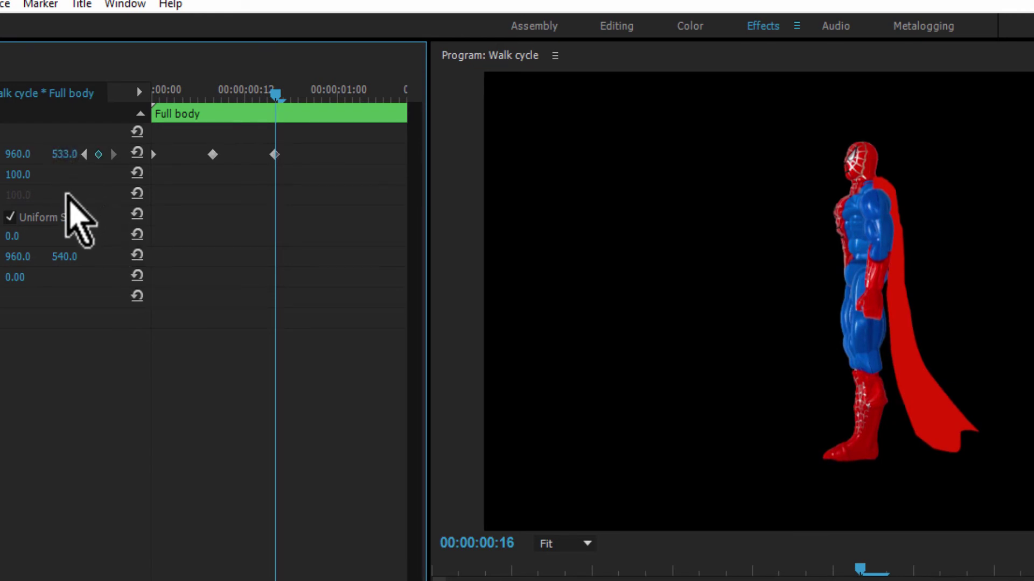
{"action": "left_click", "coordinate": [65, 155]}
{"action": "type", "text": "540"}
{"action": "key", "text": "Return"}
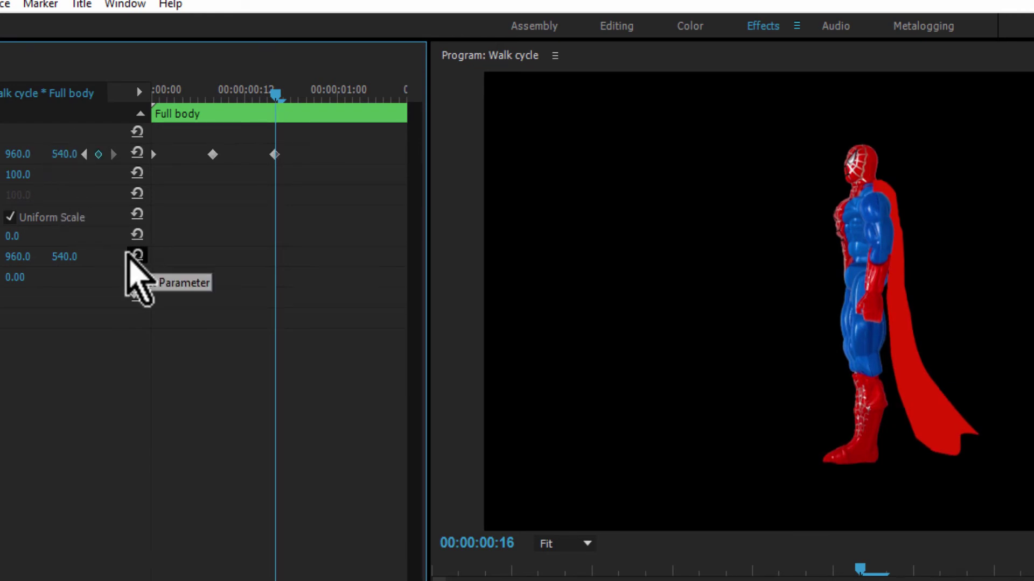
- Key vertical position 535 at one second and 540 at 01:08
{"action": "key", "text": "Right"}
{"action": "key", "text": "Right"}
{"action": "key", "text": "Right"}
{"action": "key", "text": "Right"}
{"action": "key", "text": "Right"}
{"action": "key", "text": "Right"}
{"action": "key", "text": "Right"}
{"action": "key", "text": "Right"}
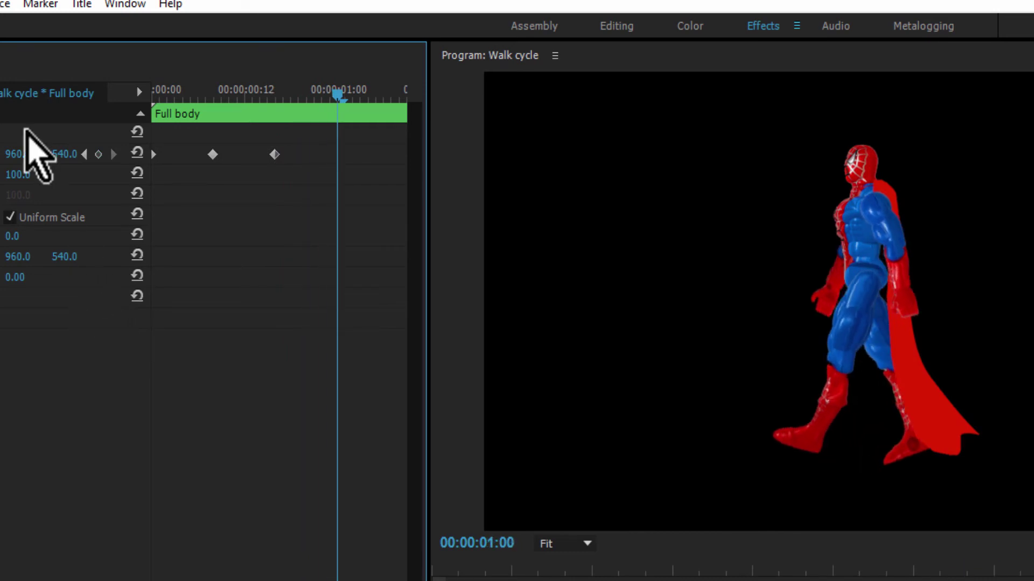
{"action": "left_click", "coordinate": [67, 155]}
{"action": "type", "text": "535"}
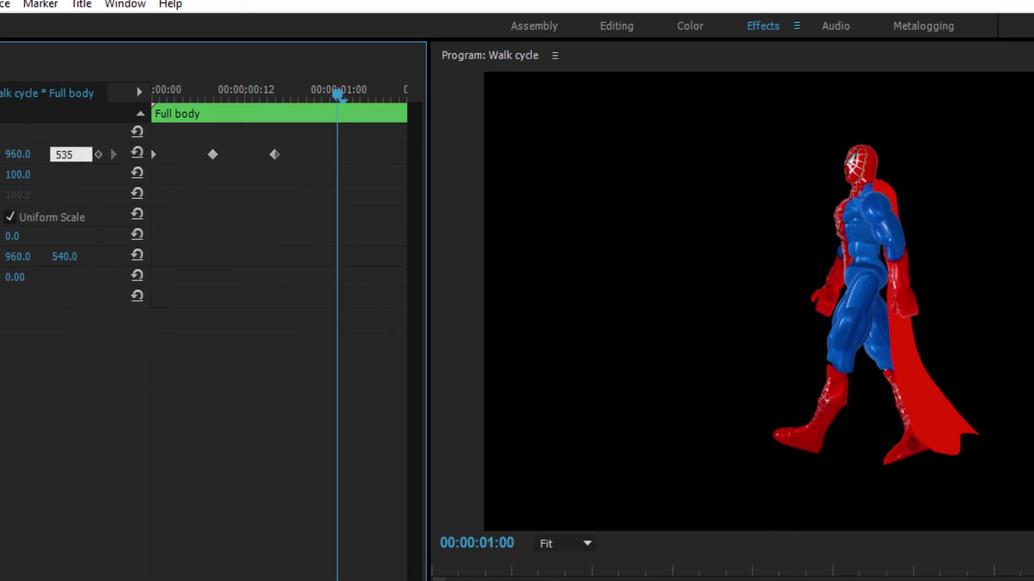
{"action": "key", "text": "Return"}
{"action": "key", "text": "Right"}
{"action": "key", "text": "Right"}
{"action": "key", "text": "Right"}
{"action": "key", "text": "Right"}
{"action": "key", "text": "Right"}
{"action": "key", "text": "Right"}
{"action": "key", "text": "Right"}
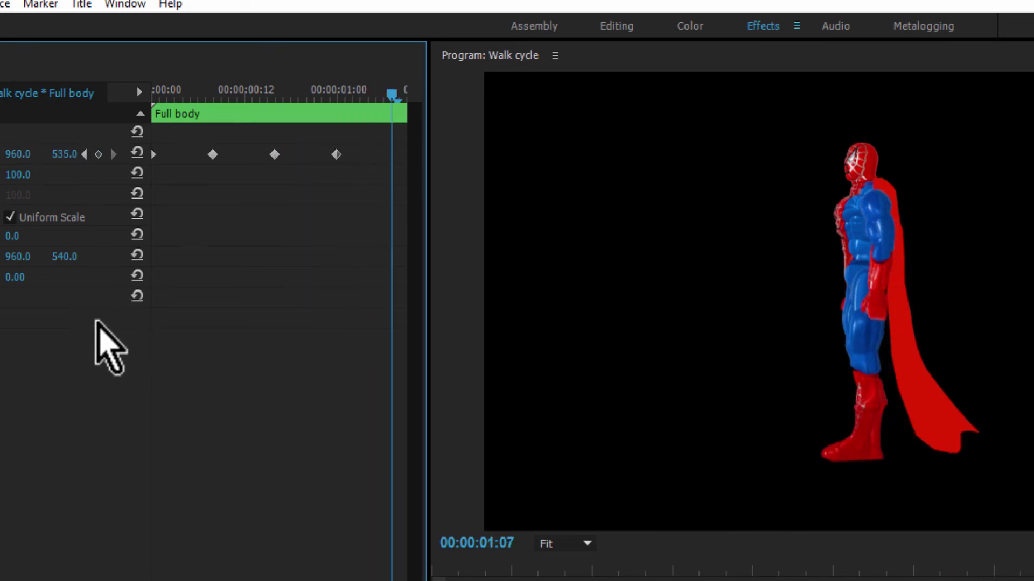
{"action": "key", "text": "Right"}
{"action": "type", "text": "540"}
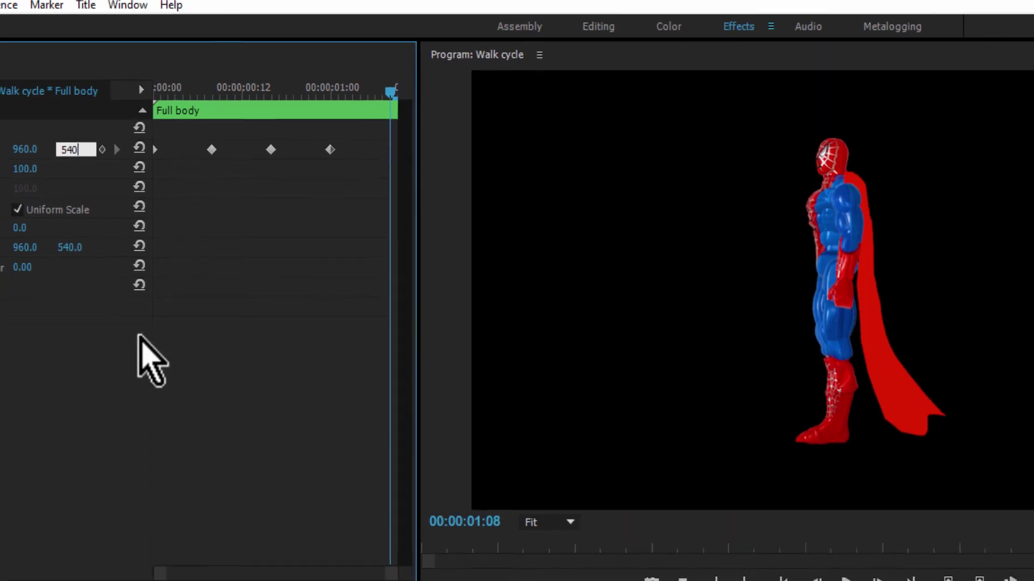
{"action": "key", "text": "Return"}
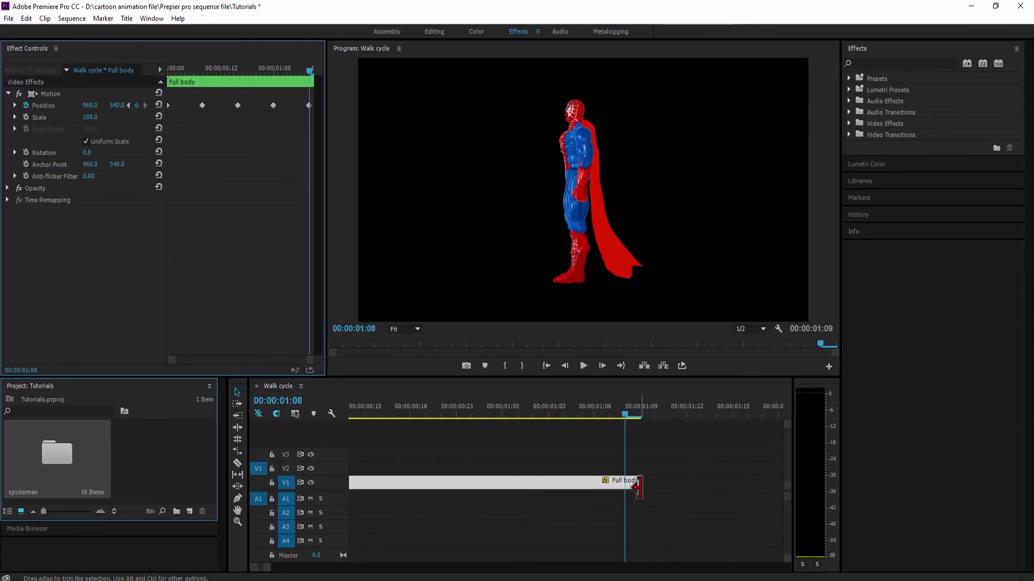
- Trim Full body to end at the playhead (01:08) and copy it
{"action": "left_click_drag", "start_coordinate": [637, 487], "coordinate": [622, 482]}
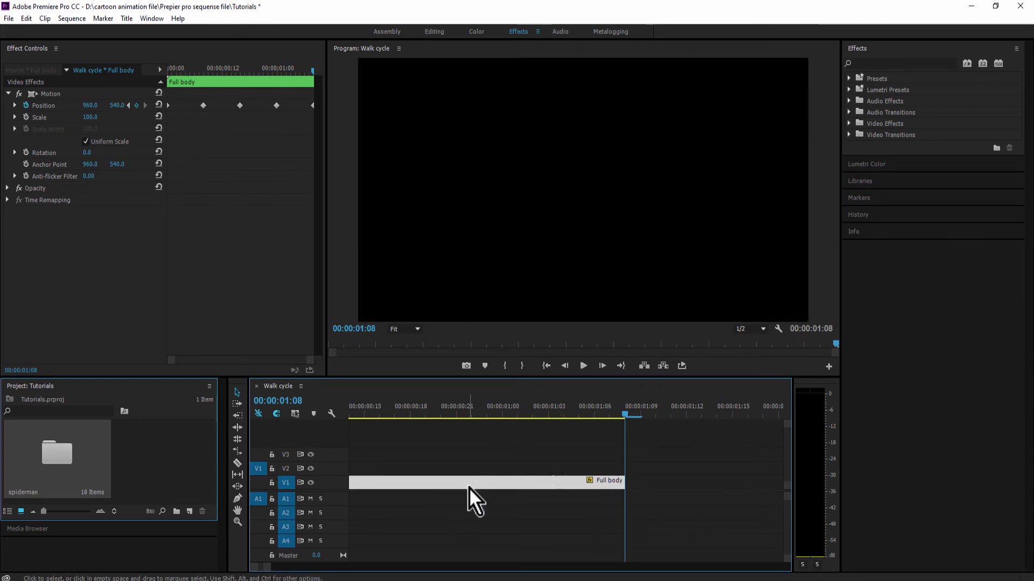
{"action": "right_click", "coordinate": [469, 488]}
{"action": "left_click", "coordinate": [498, 101]}
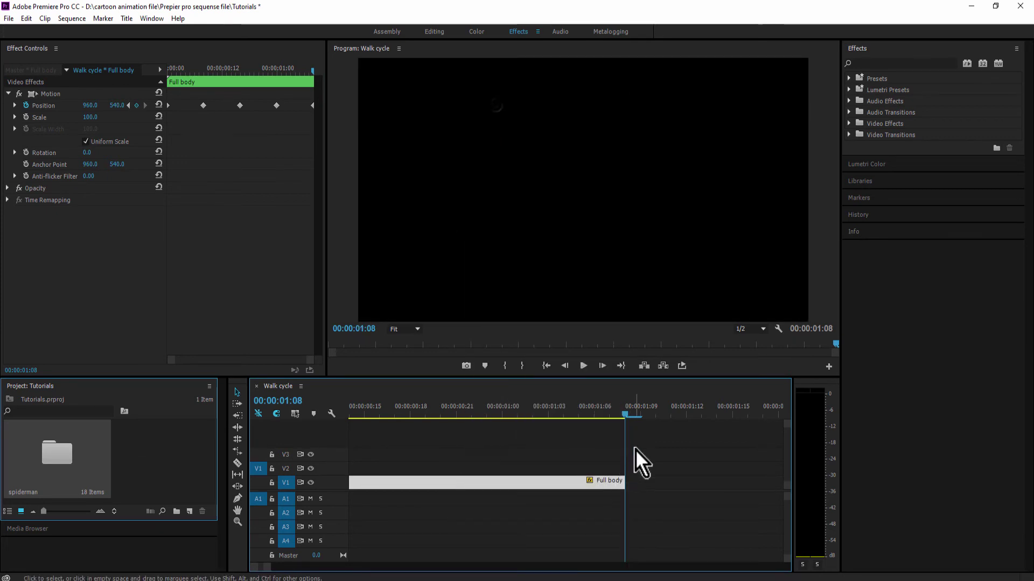
{"action": "left_click", "coordinate": [641, 487]}
- Paste several Full body copies in a row and play the looped walk from the start
{"action": "key", "text": "ctrl+v"}
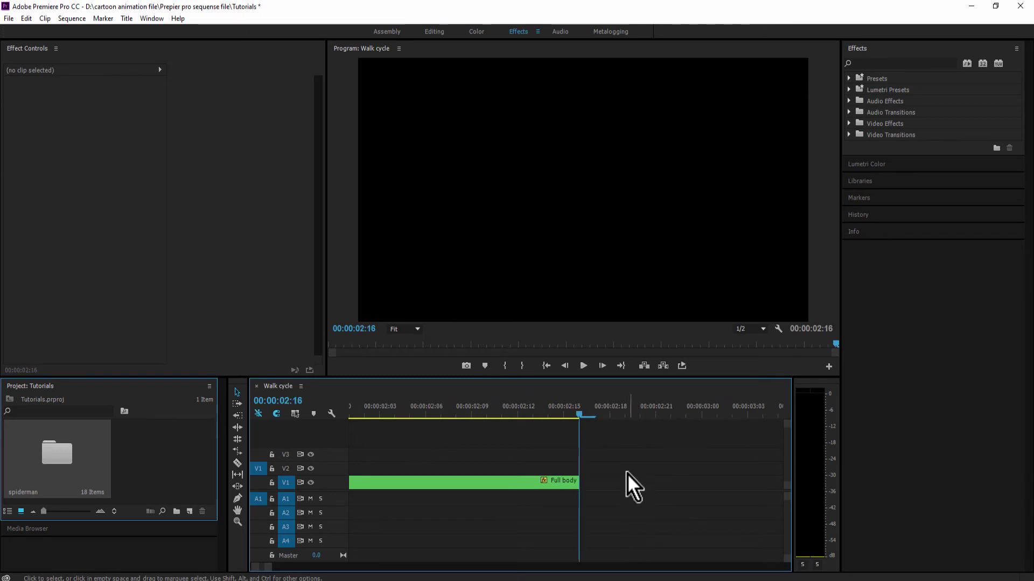
{"action": "key", "text": "ctrl+v"}
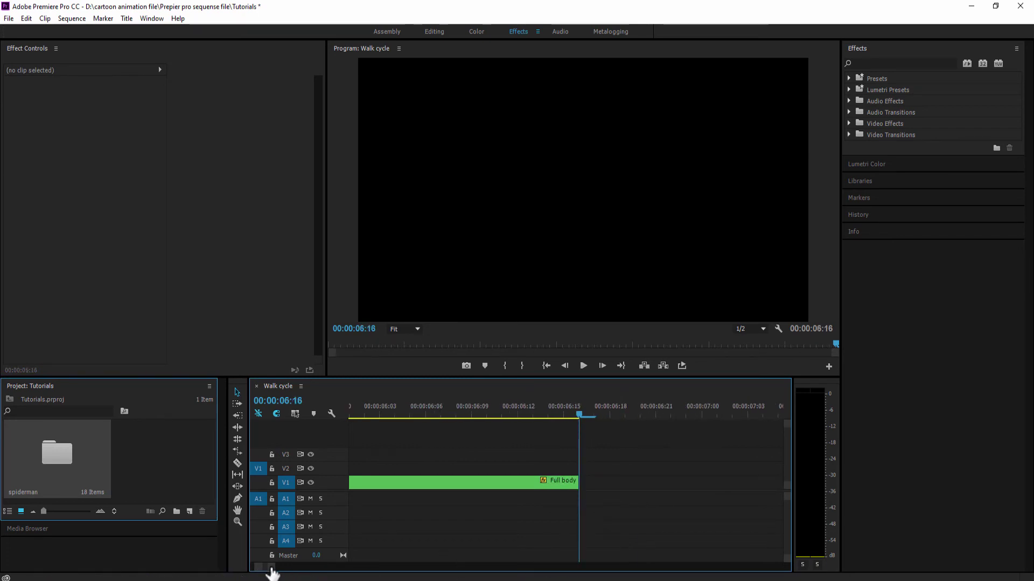
{"action": "mouse_move", "coordinate": [271, 568]}
{"action": "left_mouse_down"}
{"action": "mouse_move", "coordinate": [369, 568]}
{"action": "mouse_move", "coordinate": [323, 568]}
{"action": "left_mouse_up"}
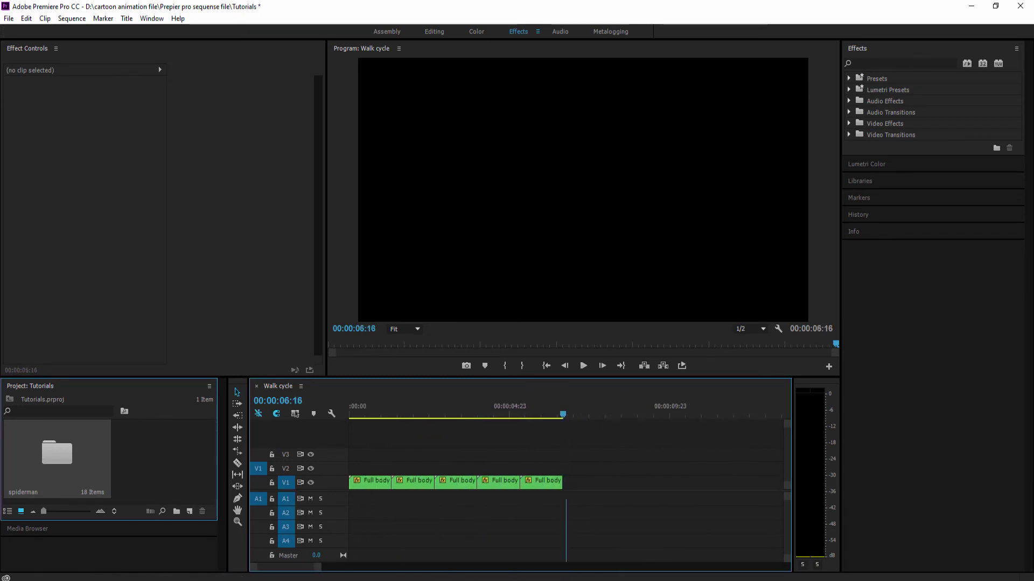
{"action": "key", "text": "ctrl+v"}
{"action": "key", "text": "ctrl+v"}
{"action": "key", "text": "ctrl+v"}
{"action": "key", "text": "ctrl+v"}
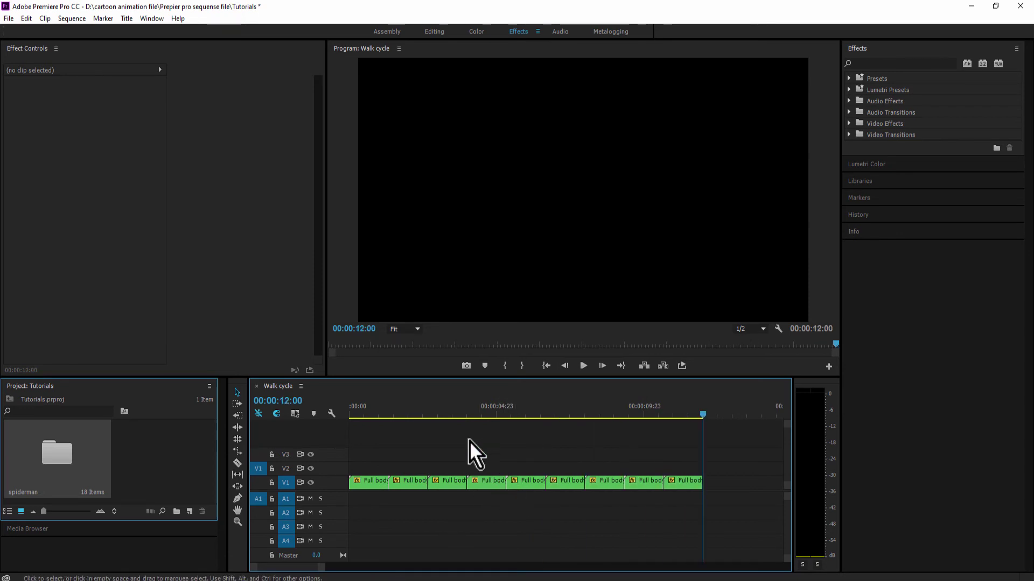
{"action": "left_click", "coordinate": [553, 366]}
{"action": "left_click", "coordinate": [585, 366]}
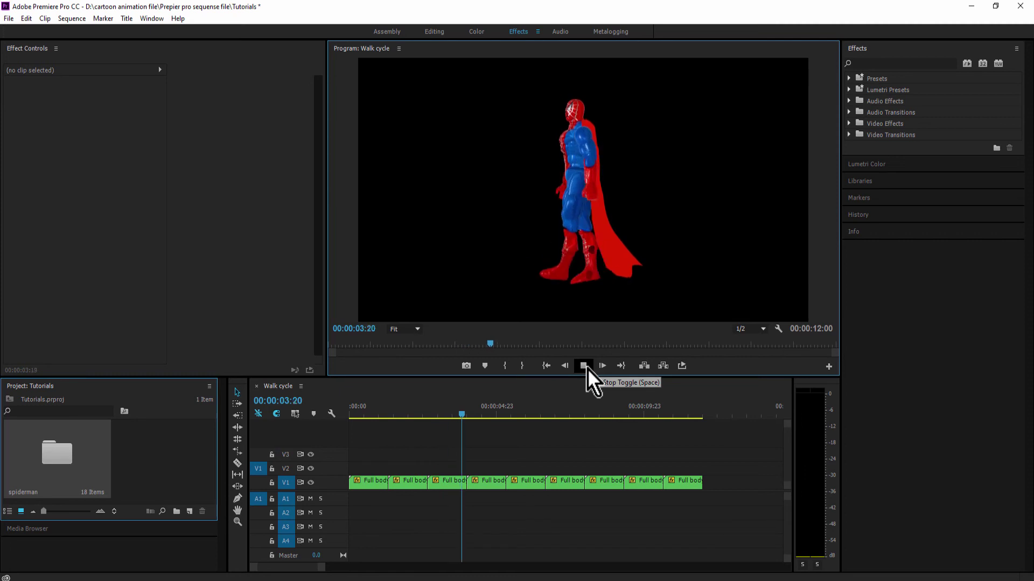
{"action": "left_click_drag", "start_coordinate": [446, 419], "coordinate": [332, 418]}
- Delete the extra copies, keeping one clip, and open the Full body nested sequence
{"action": "left_click", "coordinate": [379, 483]}
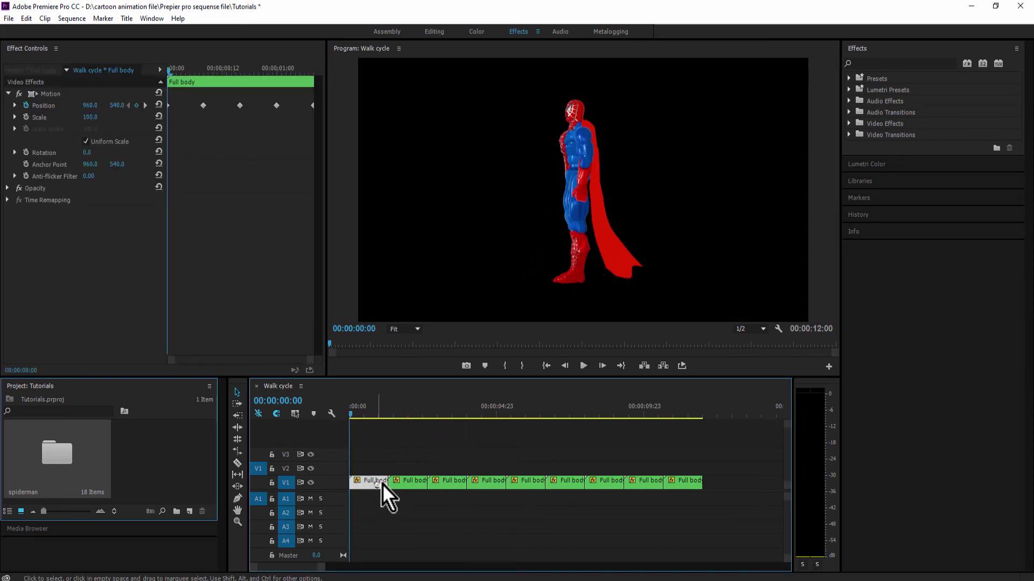
{"action": "left_click_drag", "start_coordinate": [421, 461], "coordinate": [705, 490]}
{"action": "key", "text": "Delete"}
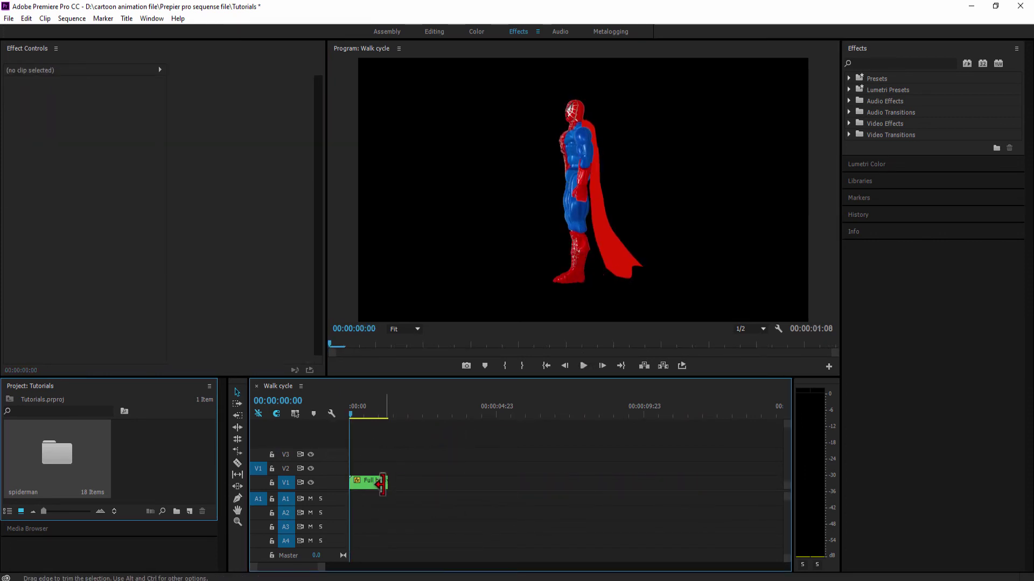
{"action": "double_click", "coordinate": [370, 484]}
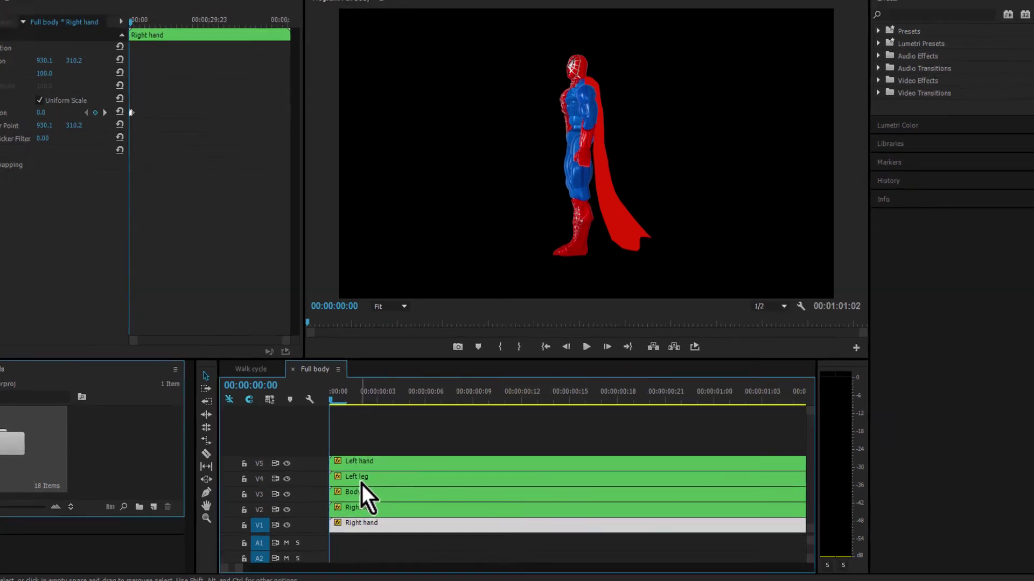
- Open the Left leg nested sequence and inspect the foot clip's Motion rotation frame by frame
{"action": "left_click", "coordinate": [376, 486]}
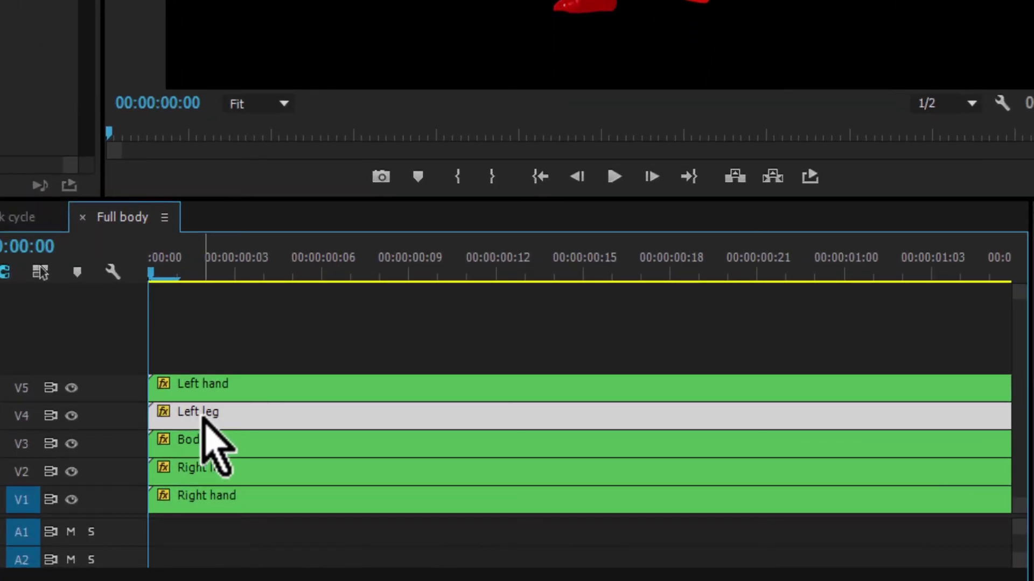
{"action": "double_click", "coordinate": [215, 422]}
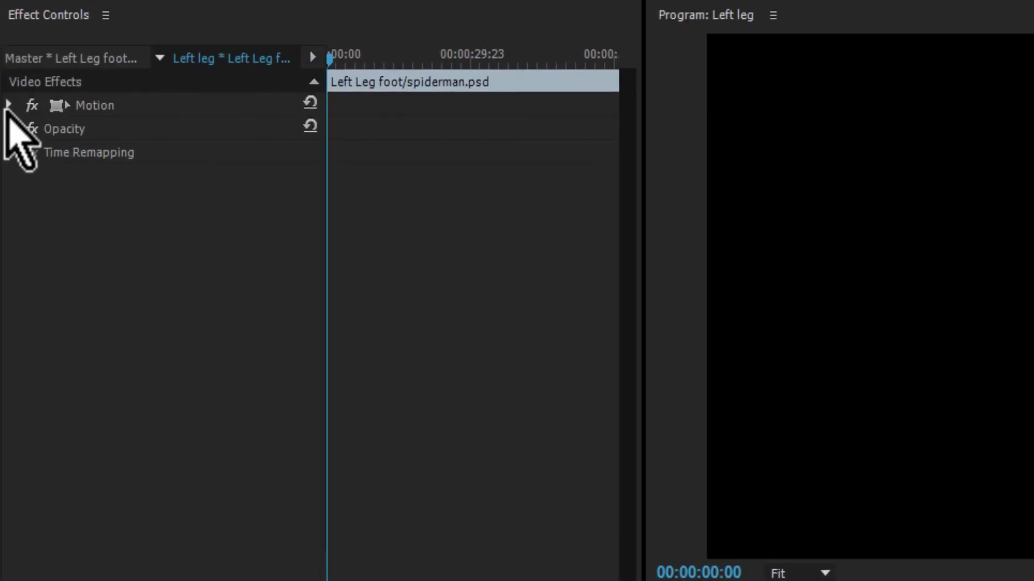
{"action": "left_click", "coordinate": [11, 106]}
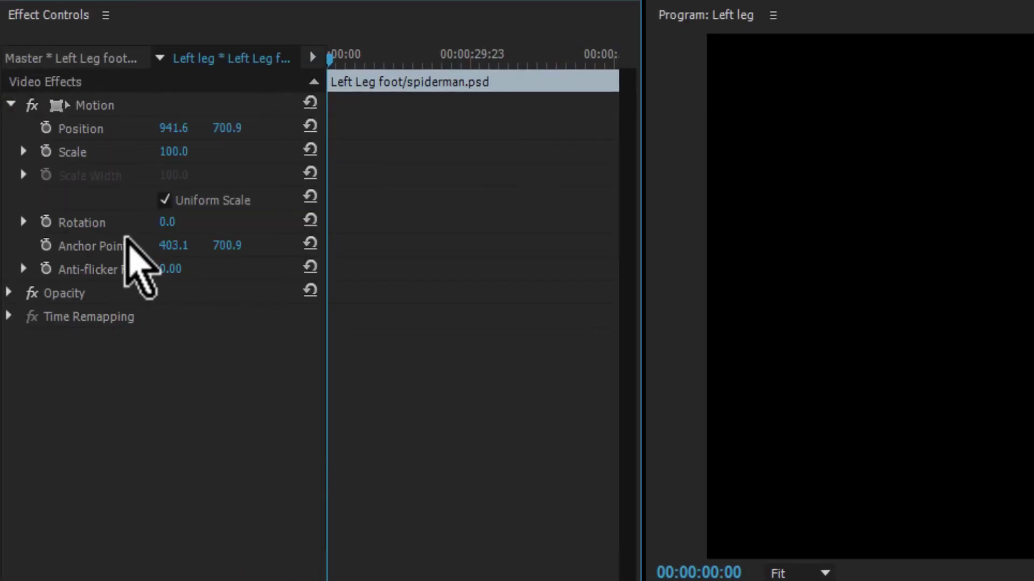
{"action": "key", "text": "Right"}
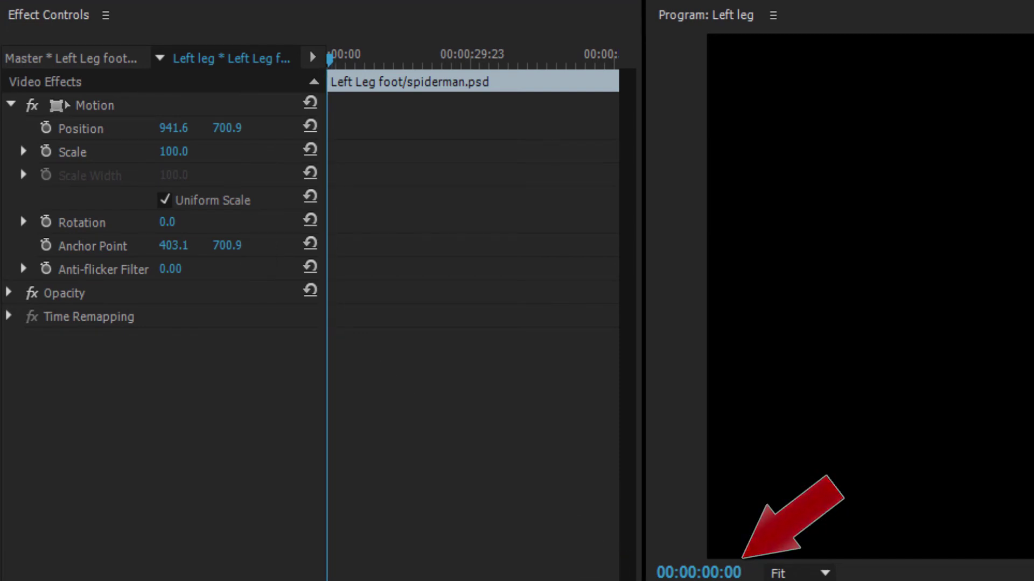
{"action": "key", "text": "Right"}
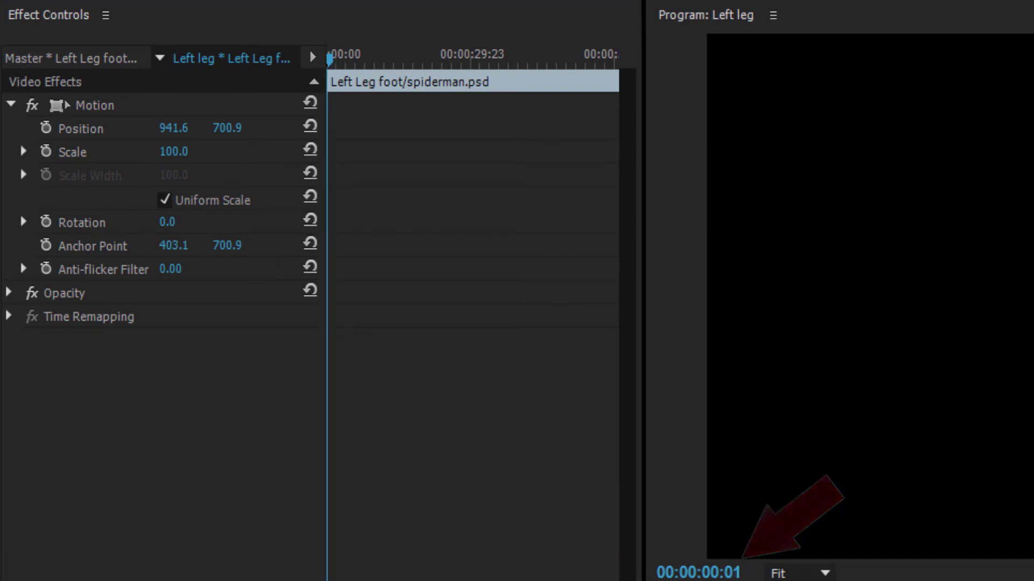
{"action": "key", "text": "Right"}
{"action": "key", "text": "Right"}
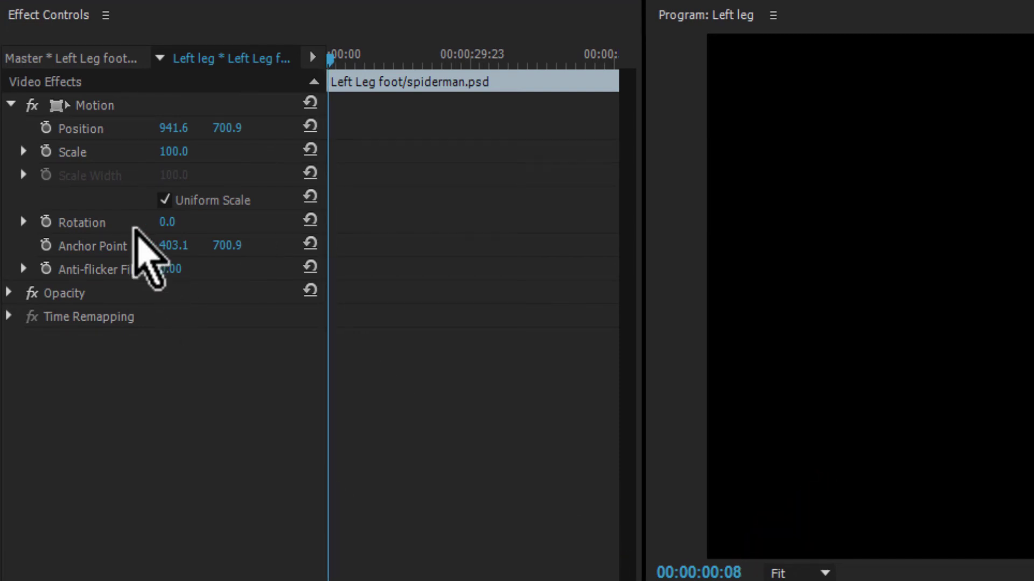
{"action": "left_click", "coordinate": [167, 223]}
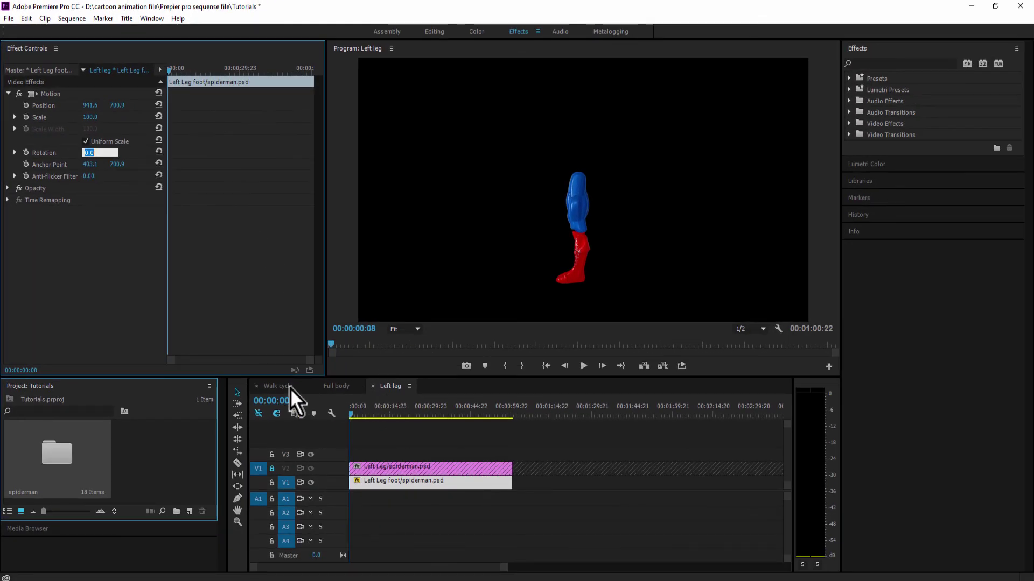
- Play the Walk cycle, then close the Left leg sequence and show Full body
{"action": "left_click", "coordinate": [291, 386]}
{"action": "key", "text": "space"}
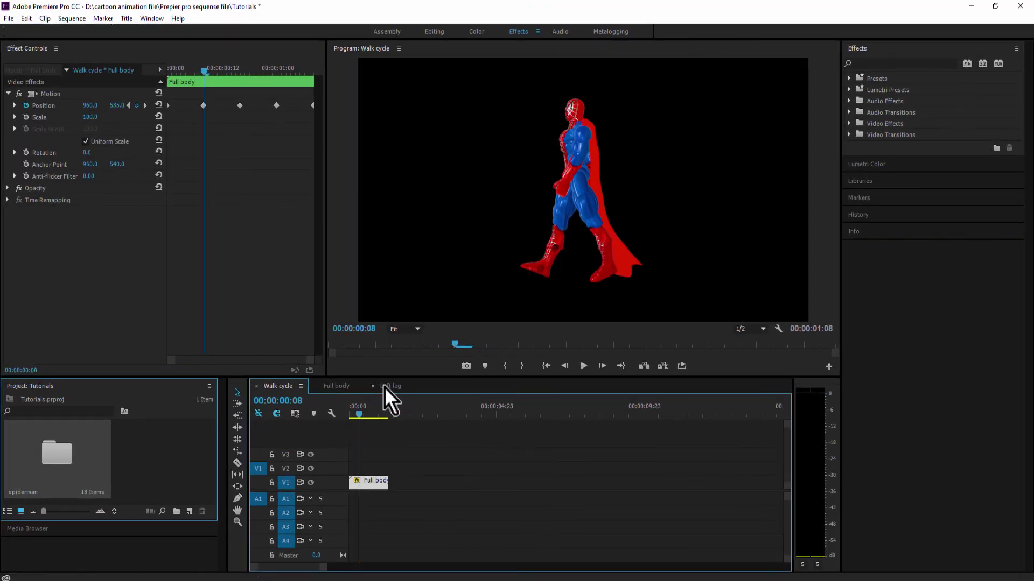
{"action": "left_click", "coordinate": [389, 388]}
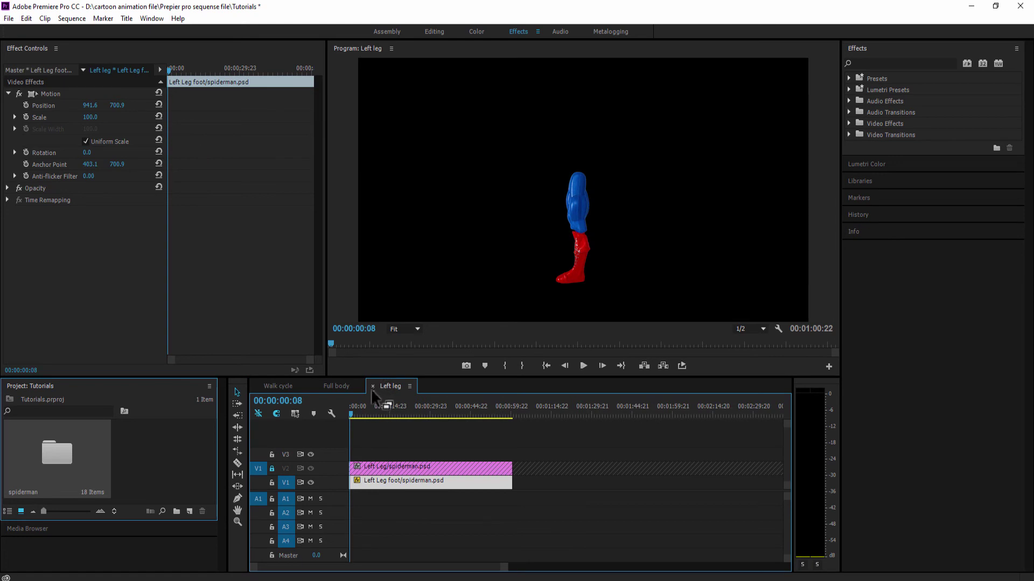
{"action": "left_click", "coordinate": [371, 386]}
{"action": "left_click", "coordinate": [339, 388]}
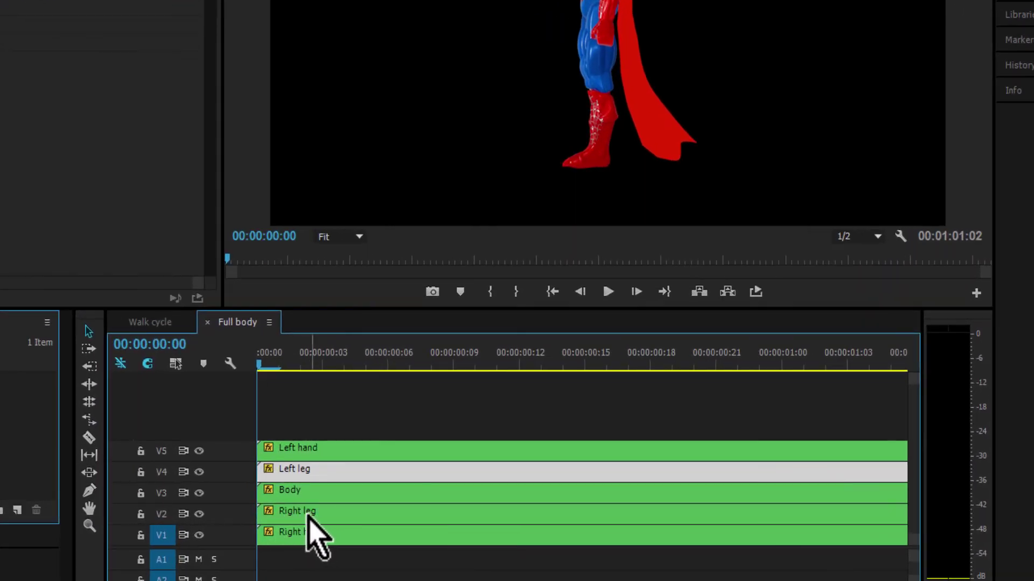
- Open the Right leg sequence and try a -15° foot rotation, then undo it
{"action": "double_click", "coordinate": [308, 512]}
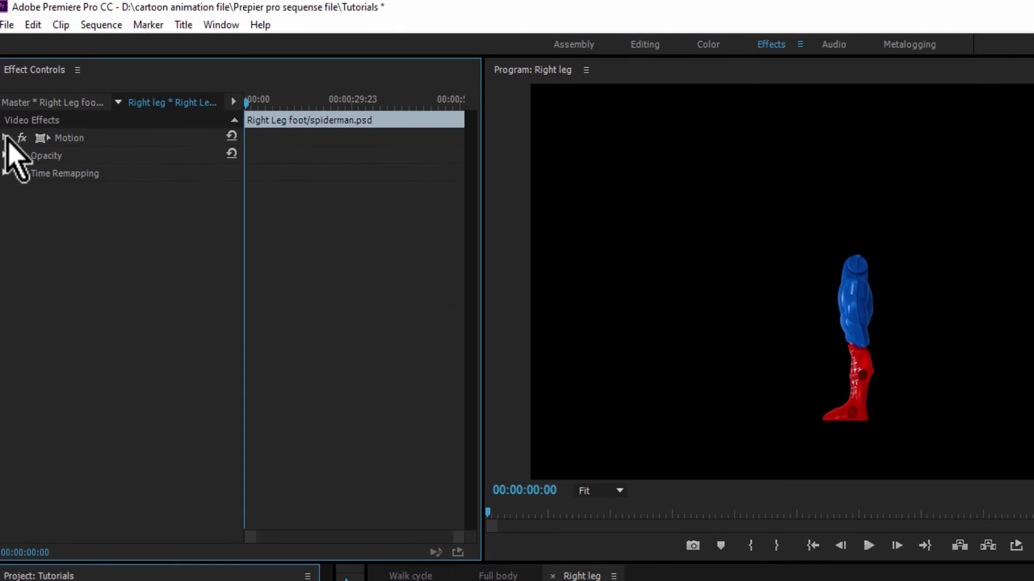
{"action": "left_click", "coordinate": [6, 138]}
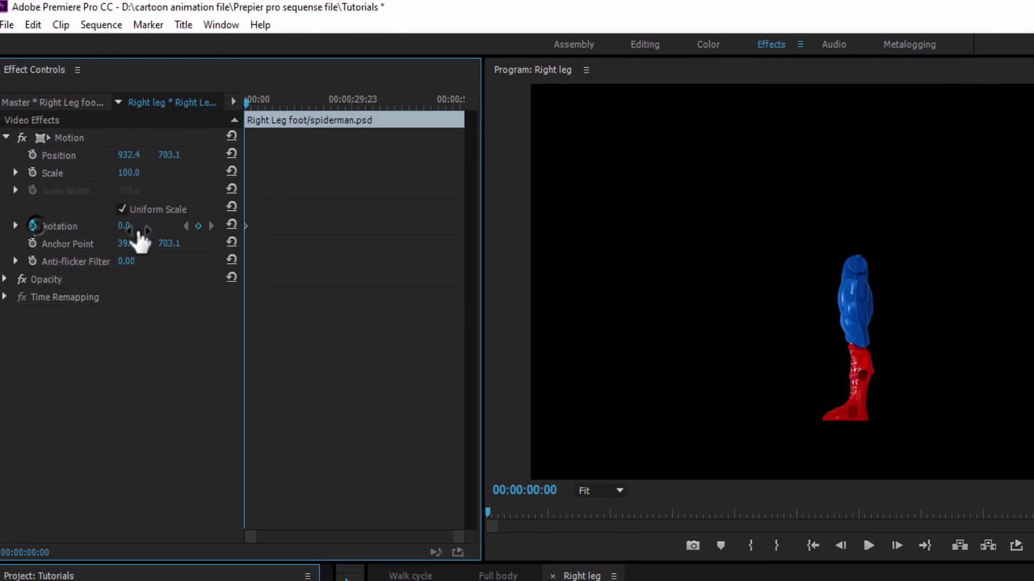
{"action": "left_click", "coordinate": [129, 226]}
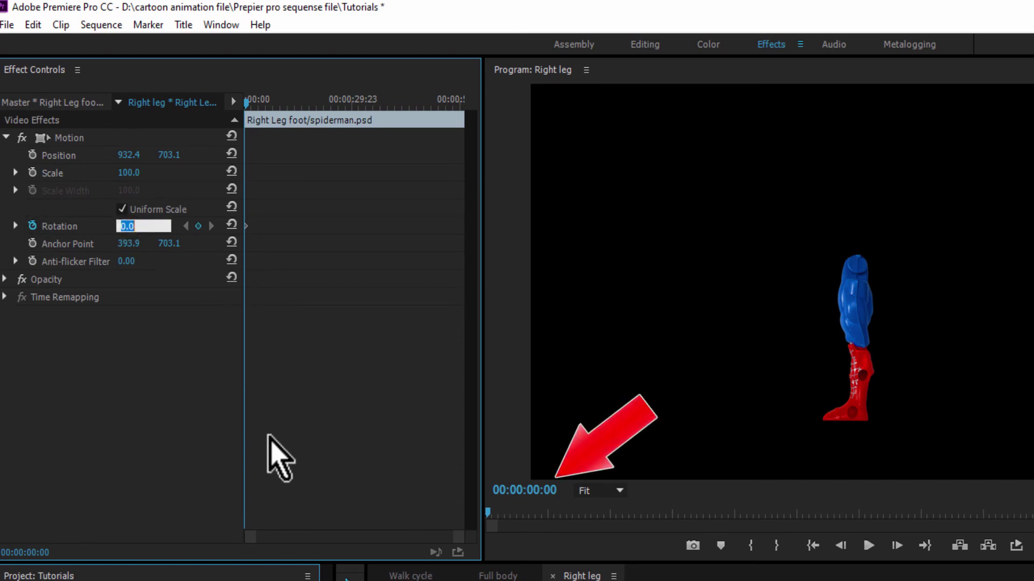
{"action": "type", "text": "-15"}
{"action": "key", "text": "Return"}
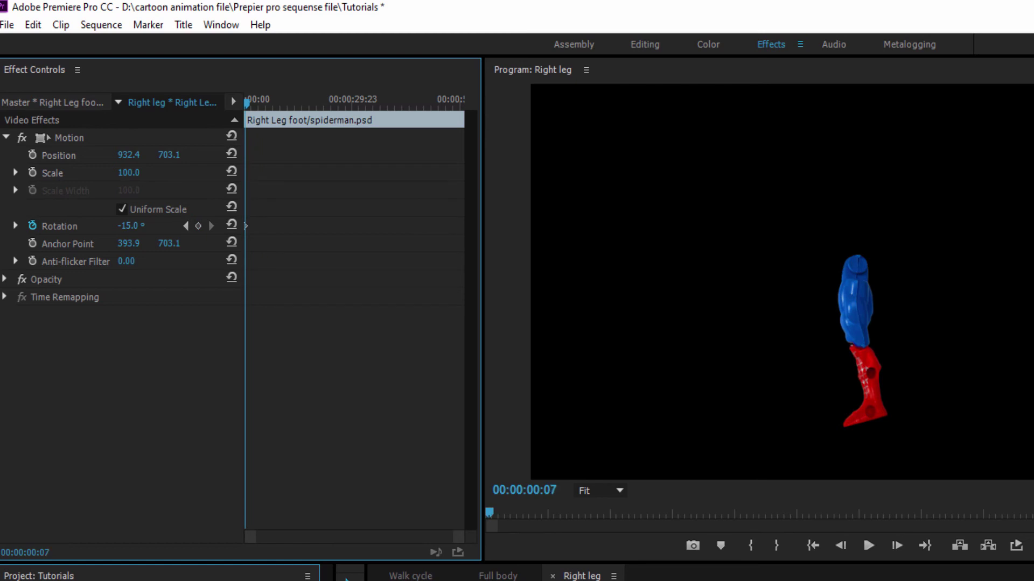
{"action": "key", "text": "ctrl+z"}
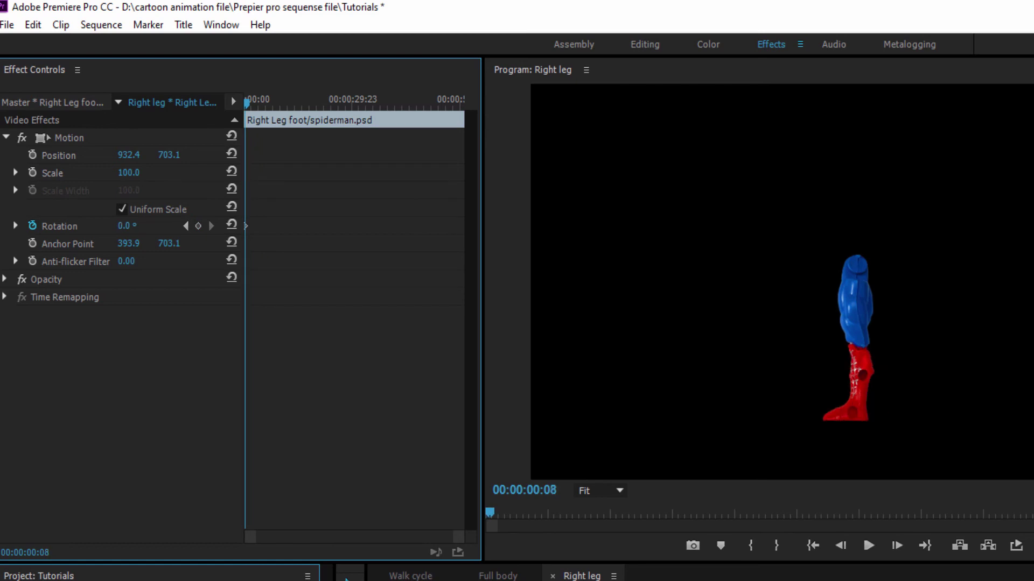
- Key the right foot's rotation to -15° at frame 8 and 0° at frame 16
{"action": "key", "text": "Right"}
{"action": "key", "text": "Right"}
{"action": "key", "text": "Right"}
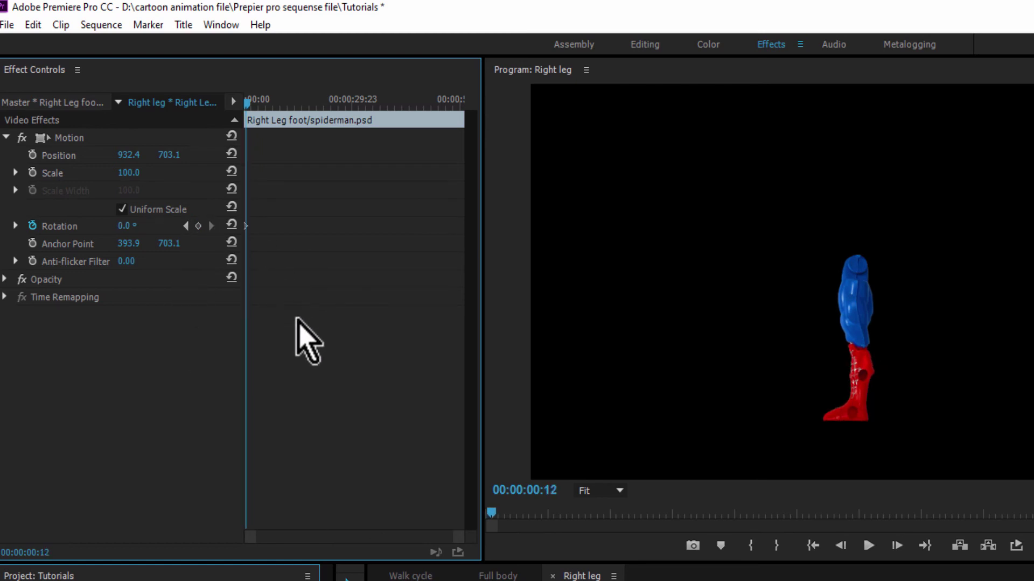
{"action": "left_click", "coordinate": [813, 546]}
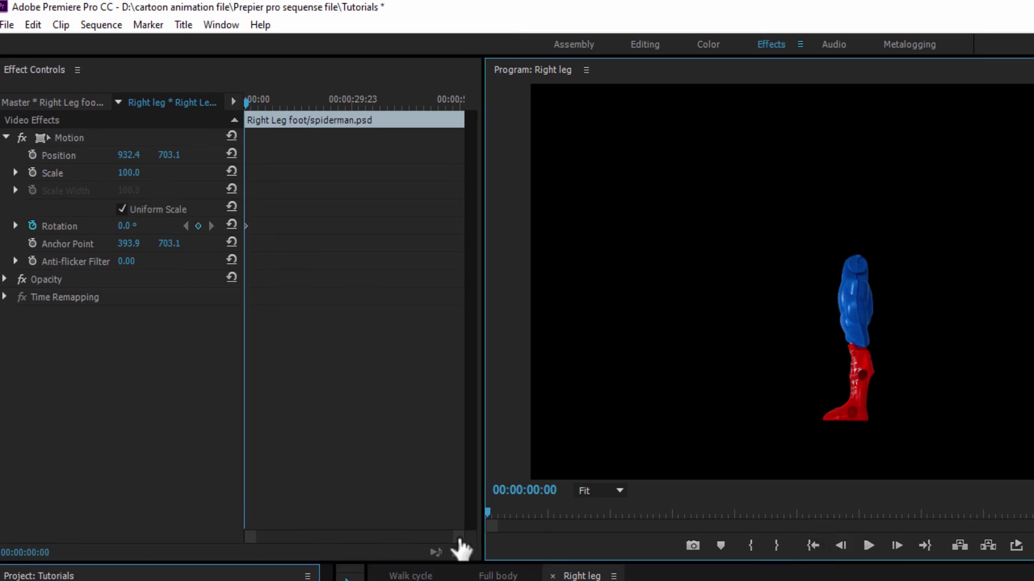
{"action": "left_click_drag", "start_coordinate": [461, 550], "coordinate": [362, 530]}
{"action": "key", "text": "space"}
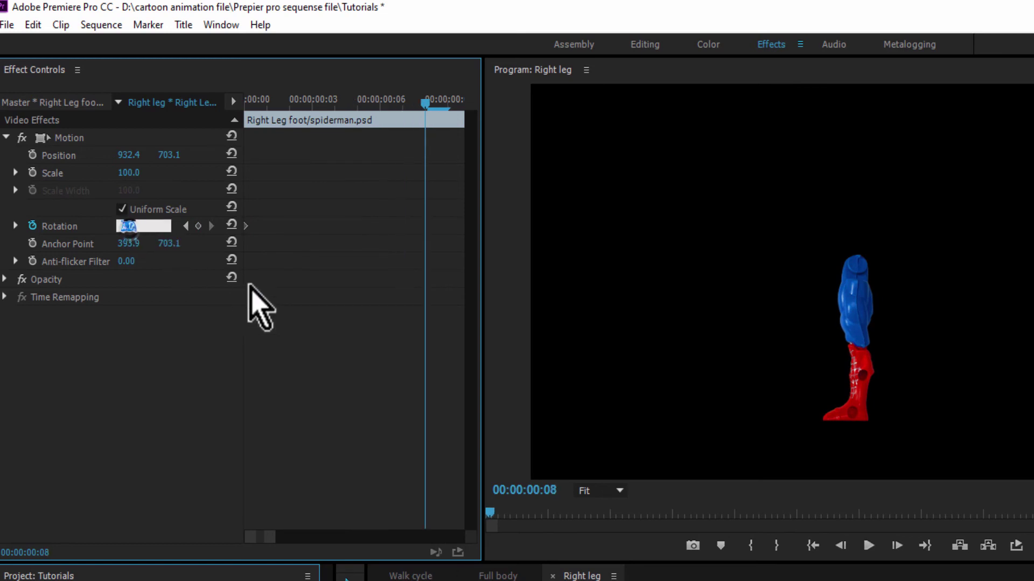
{"action": "type", "text": "-15"}
{"action": "key", "text": "Return"}
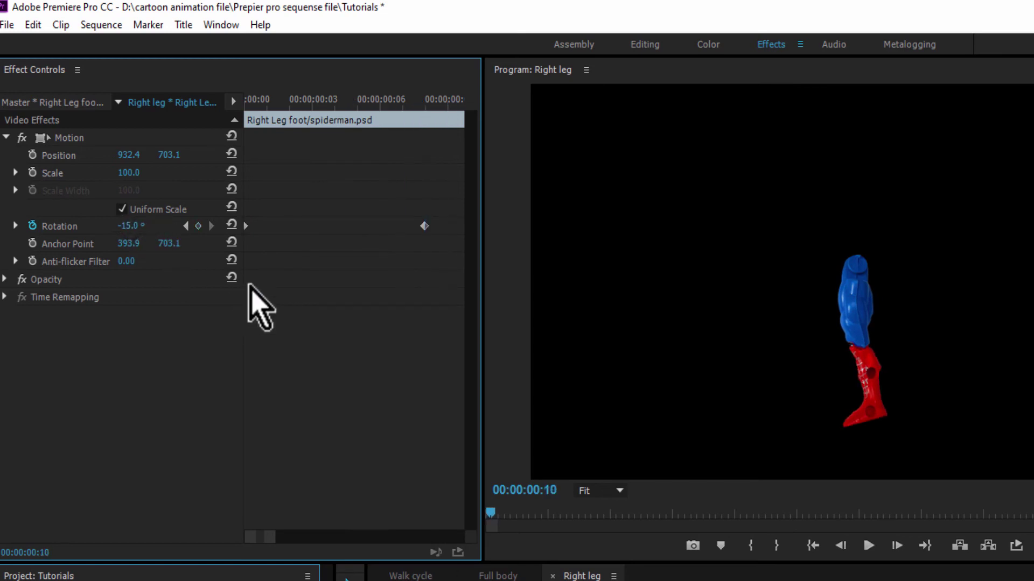
{"action": "left_click", "coordinate": [129, 226]}
{"action": "type", "text": "0"}
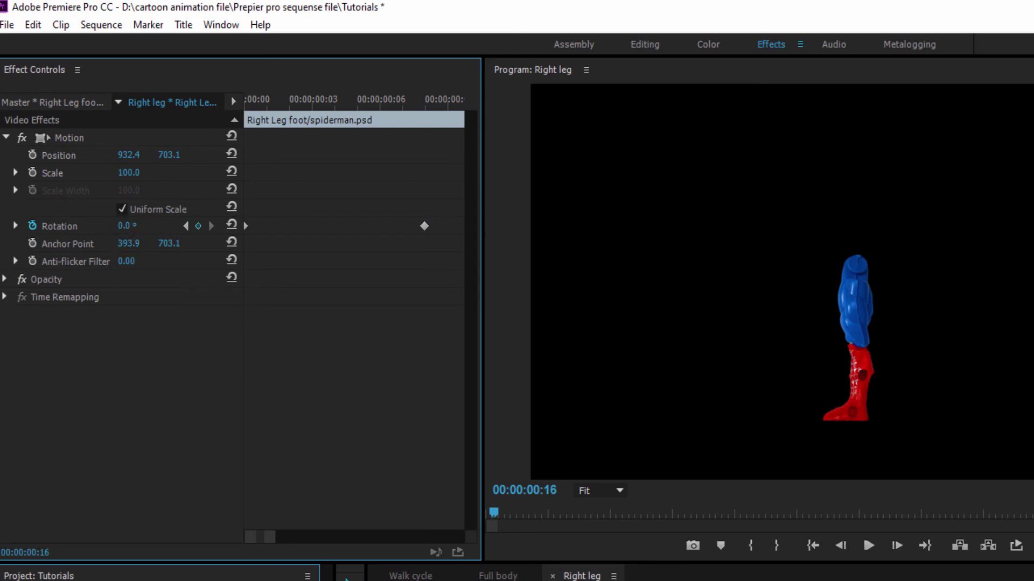
- Scrub and play the Walk cycle, then close the Right leg sequence
{"action": "left_click", "coordinate": [411, 576]}
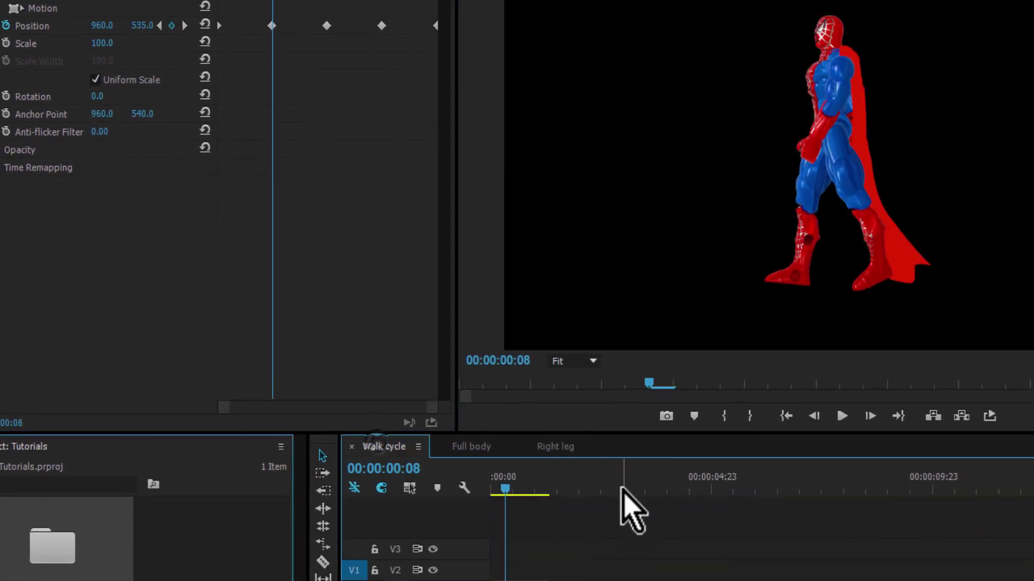
{"action": "mouse_move", "coordinate": [504, 487]}
{"action": "left_mouse_down"}
{"action": "mouse_move", "coordinate": [507, 498]}
{"action": "mouse_move", "coordinate": [492, 498]}
{"action": "left_mouse_up"}
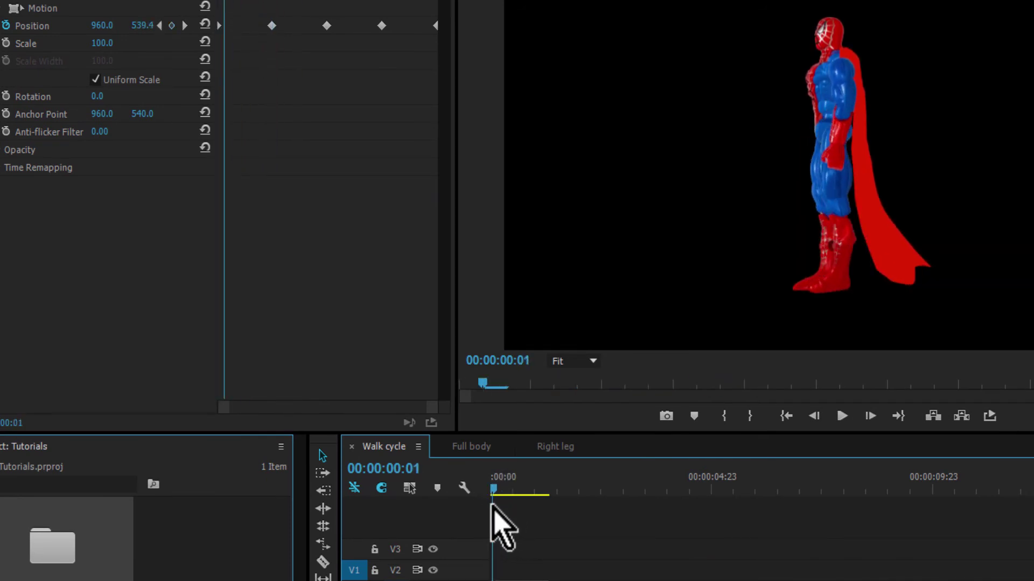
{"action": "key", "text": "space"}
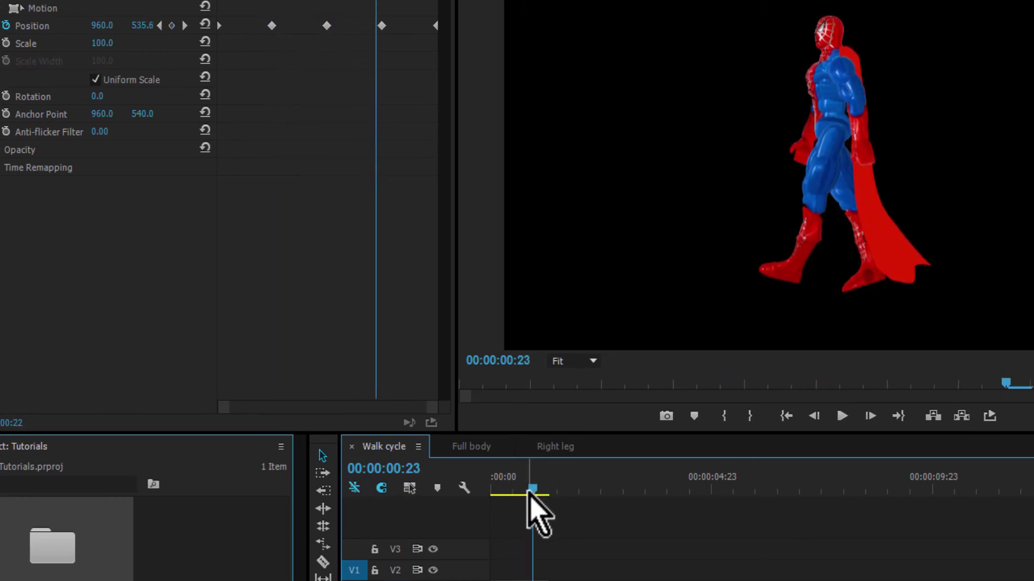
{"action": "left_click", "coordinate": [554, 450]}
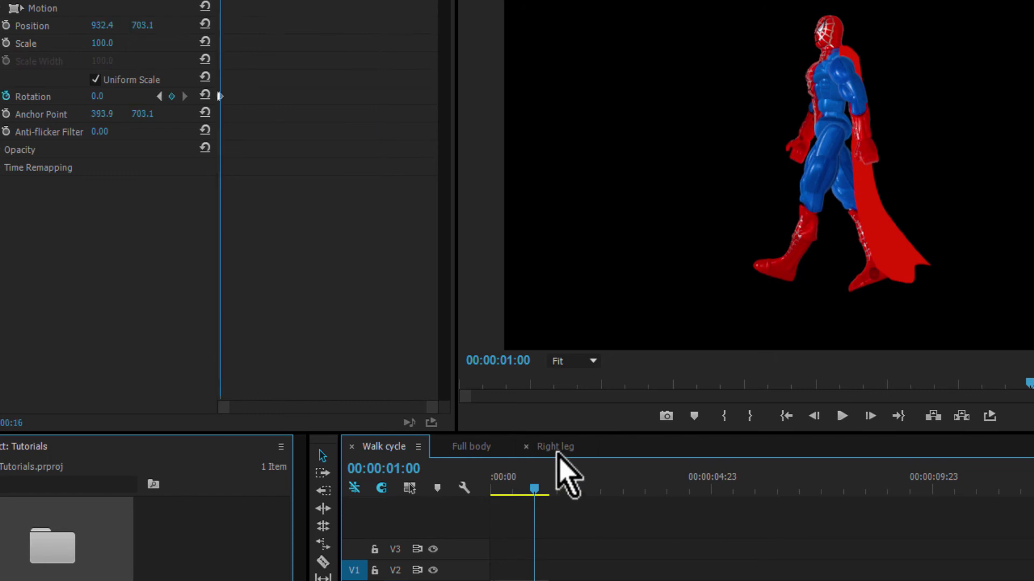
{"action": "left_click", "coordinate": [525, 447]}
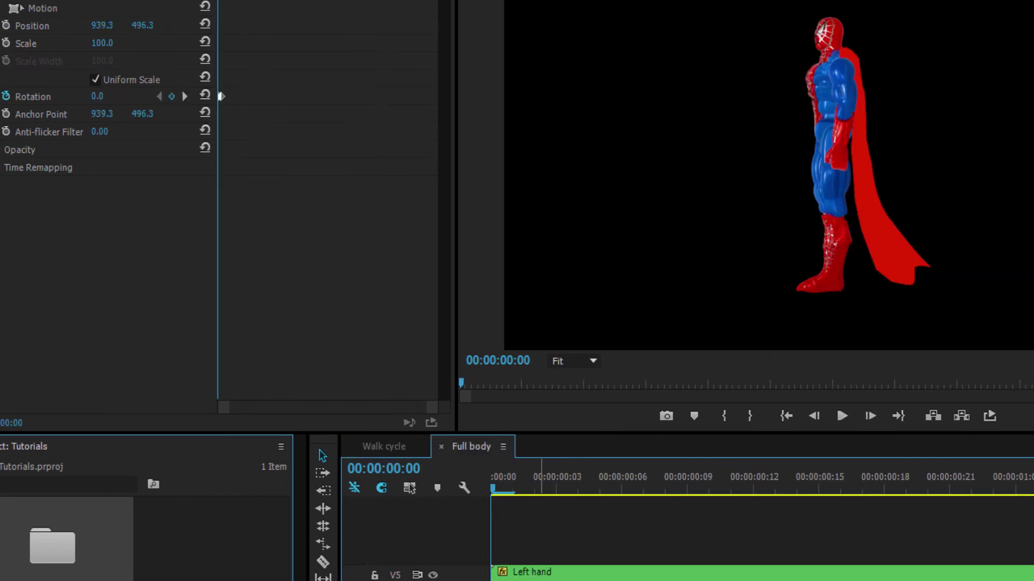
- Open Left leg, enable Rotation keyframes near one second, and key the leg to -15°
{"action": "double_click", "coordinate": [538, 580]}
{"action": "left_click", "coordinate": [405, 467]}
{"action": "type", "text": "1"}
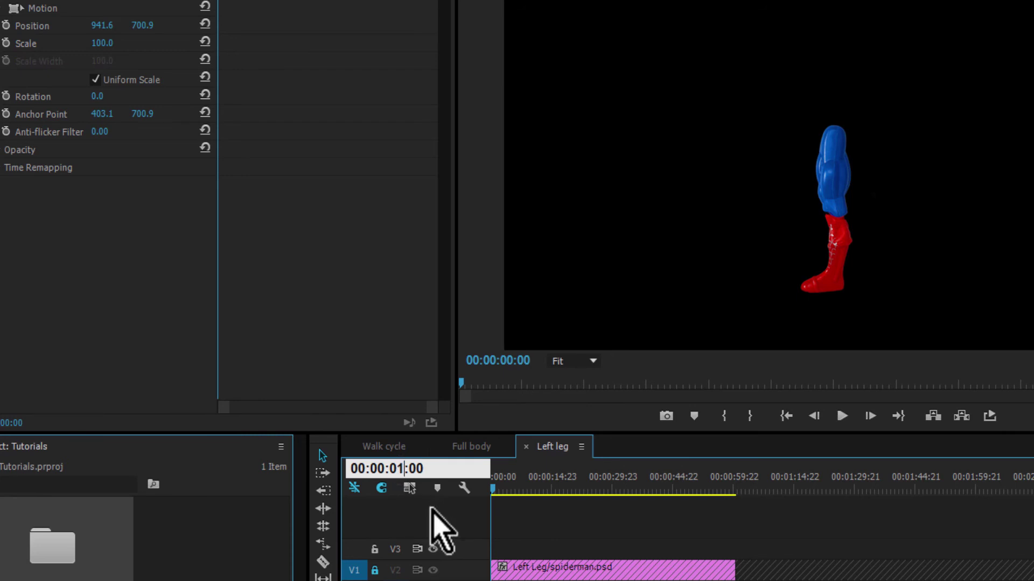
{"action": "key", "text": "Return"}
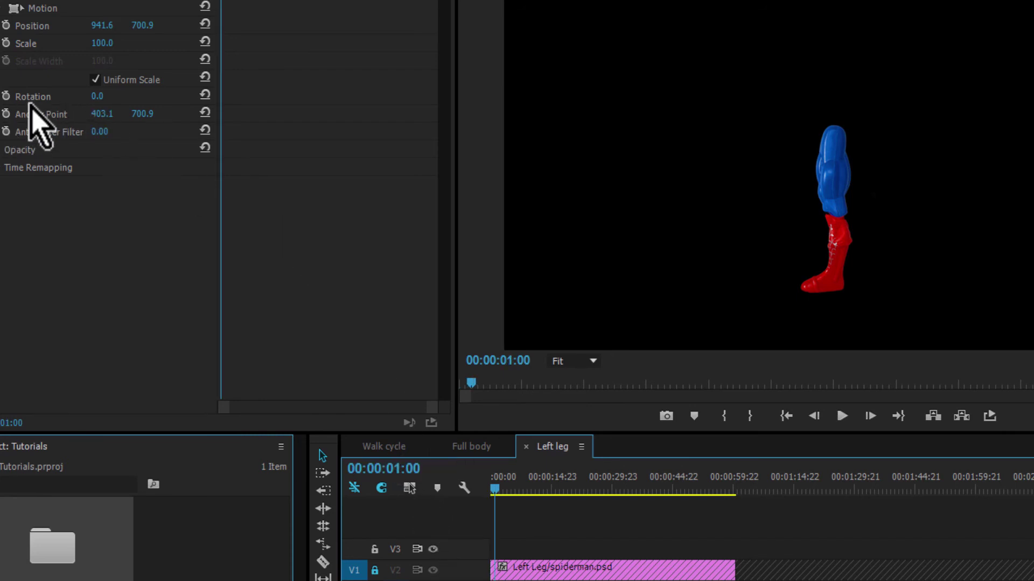
{"action": "left_click", "coordinate": [7, 97]}
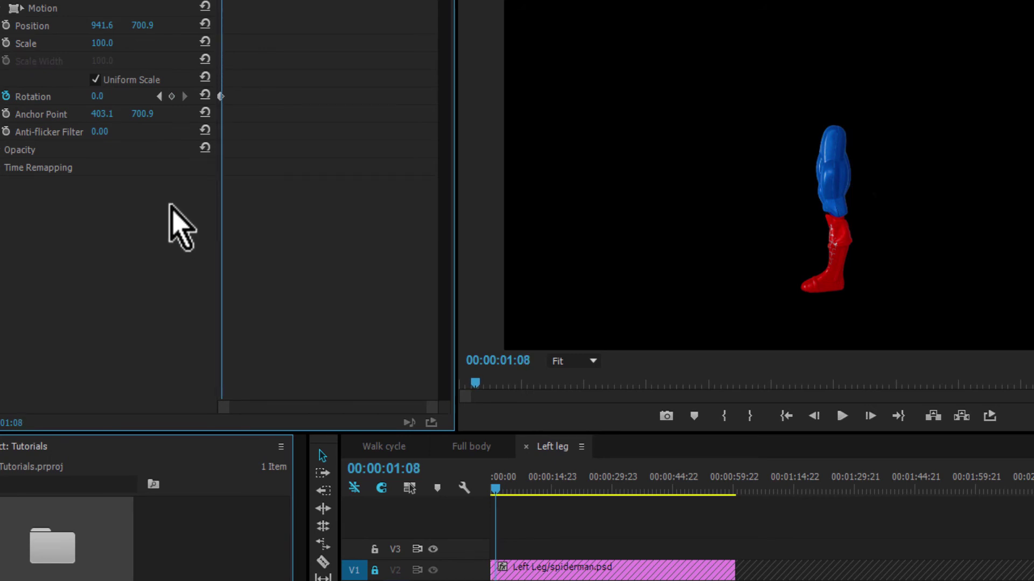
{"action": "left_click", "coordinate": [97, 97]}
{"action": "type", "text": "-15"}
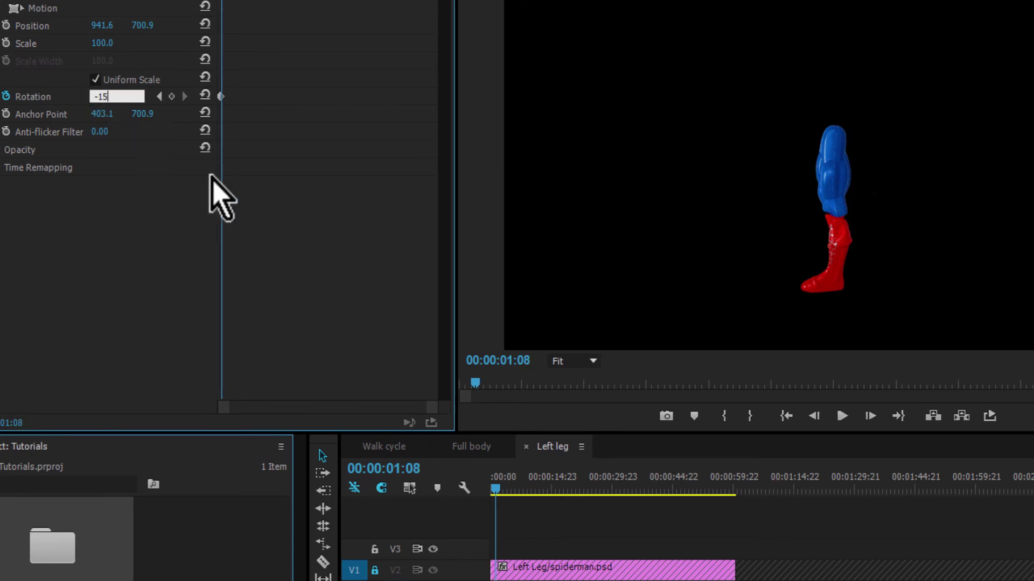
{"action": "key", "text": "Return"}
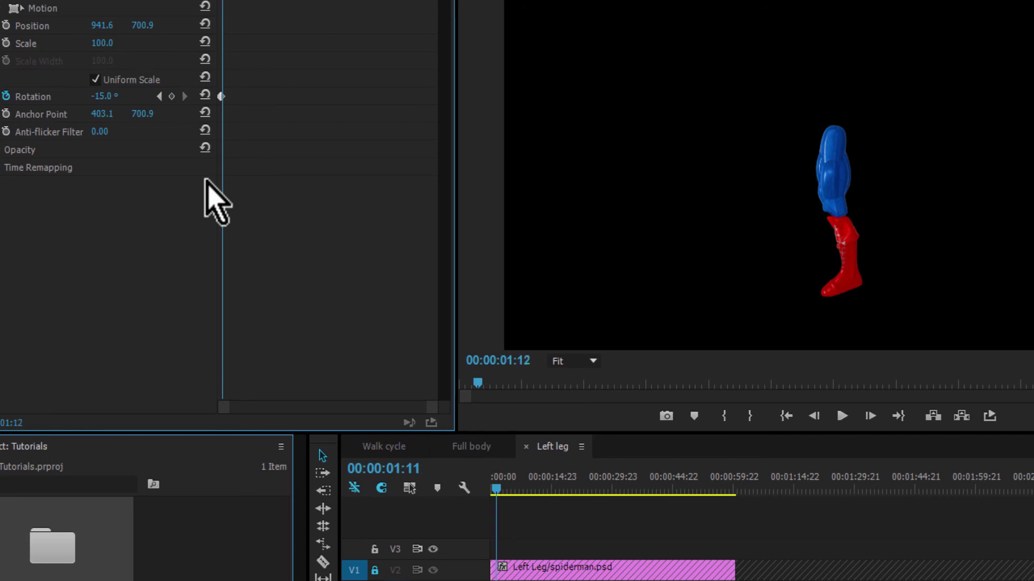
- A few frames later, key the left leg's rotation back to 0° and return to Walk cycle
{"action": "key", "text": "Right"}
{"action": "key", "text": "Right"}
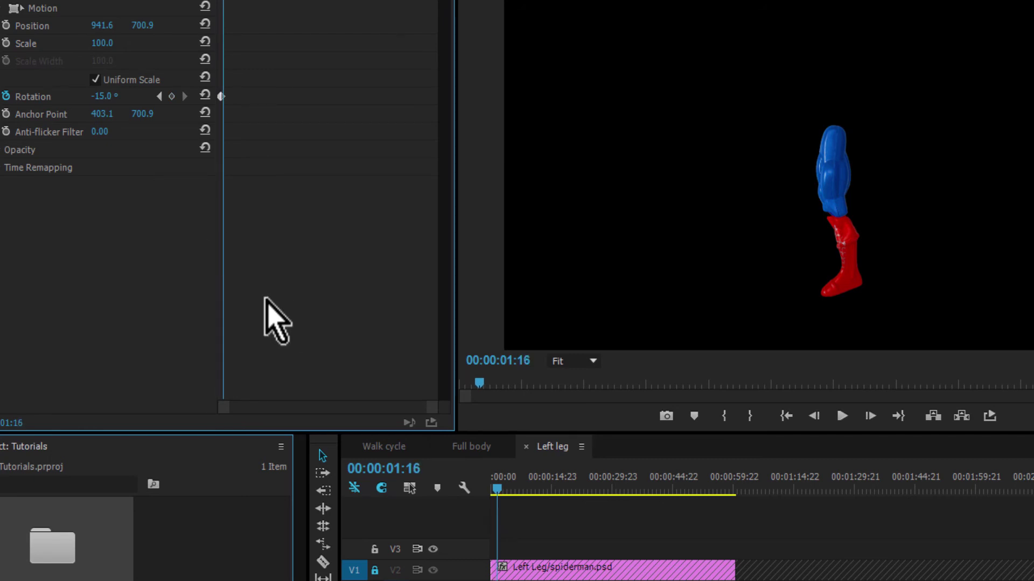
{"action": "type", "text": "0"}
{"action": "key", "text": "Return"}
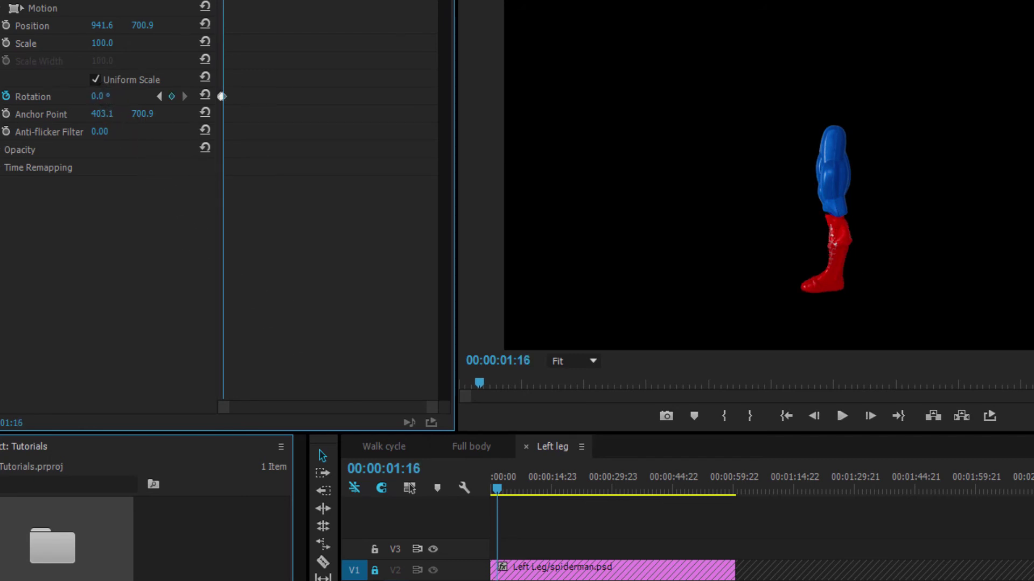
{"action": "left_click", "coordinate": [408, 455]}
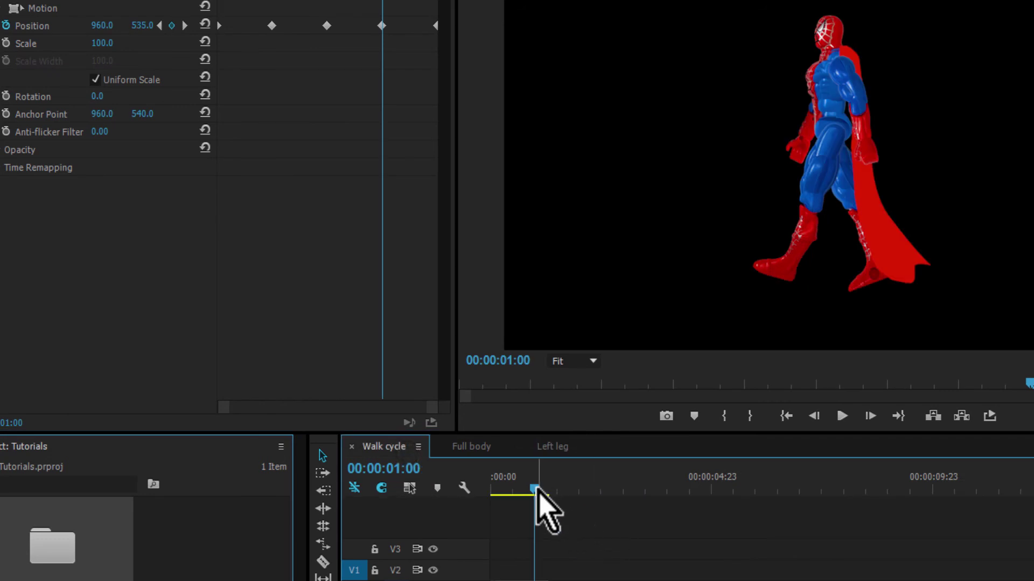
- Step back and forth through Walk cycle frames, then bring up Left leg's motion settings
{"action": "key", "text": "Right"}
{"action": "key", "text": "Right"}
{"action": "key", "text": "Right"}
{"action": "key", "text": "Right"}
{"action": "key", "text": "Right"}
{"action": "key", "text": "Right"}
{"action": "key", "text": "Right"}
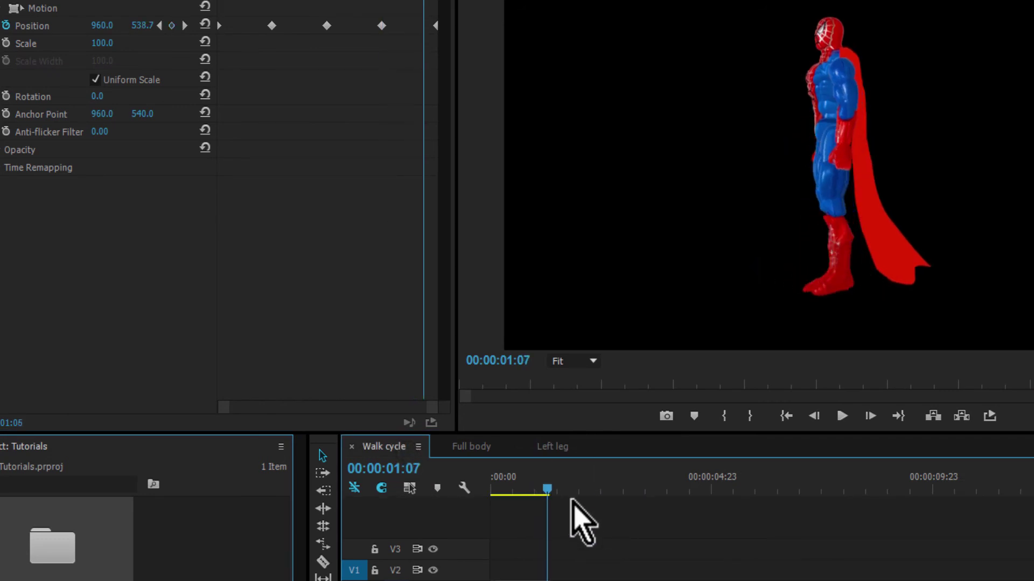
{"action": "key", "text": "Left"}
{"action": "key", "text": "Left"}
{"action": "key", "text": "Left"}
{"action": "key", "text": "Right"}
{"action": "key", "text": "Right"}
{"action": "key", "text": "Right"}
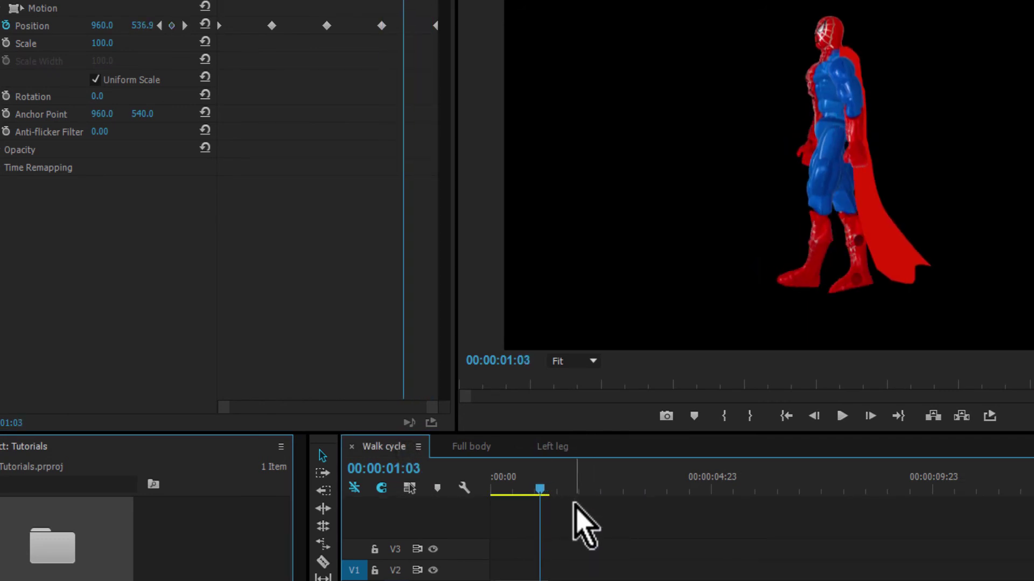
{"action": "key", "text": "Left"}
{"action": "key", "text": "Left"}
{"action": "key", "text": "Left"}
{"action": "key", "text": "Left"}
{"action": "key", "text": "Left"}
{"action": "key", "text": "Left"}
{"action": "key", "text": "Left"}
{"action": "key", "text": "Left"}
{"action": "key", "text": "Left"}
{"action": "key", "text": "Left"}
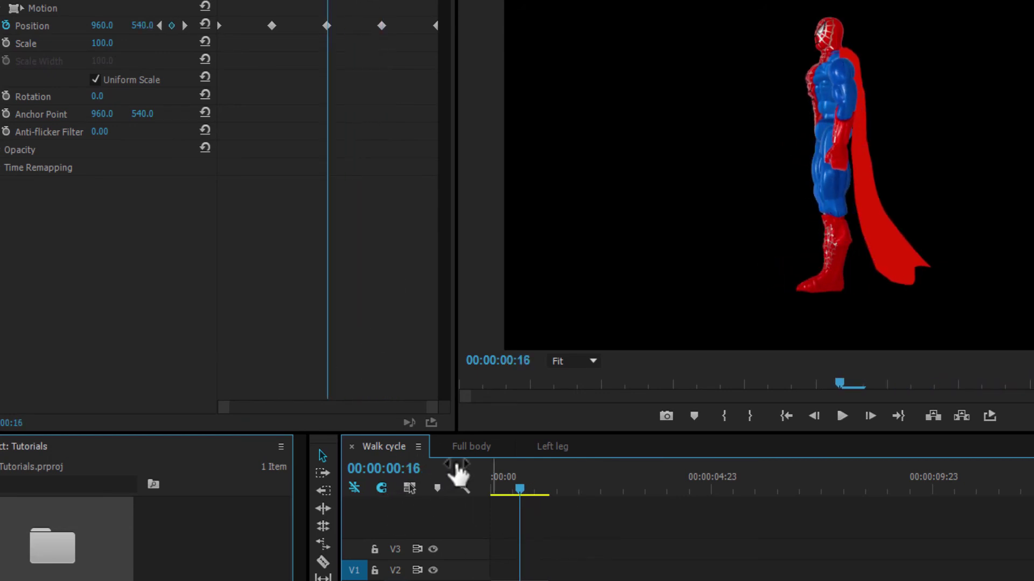
{"action": "left_click", "coordinate": [553, 447]}
{"action": "left_click", "coordinate": [236, 87]}
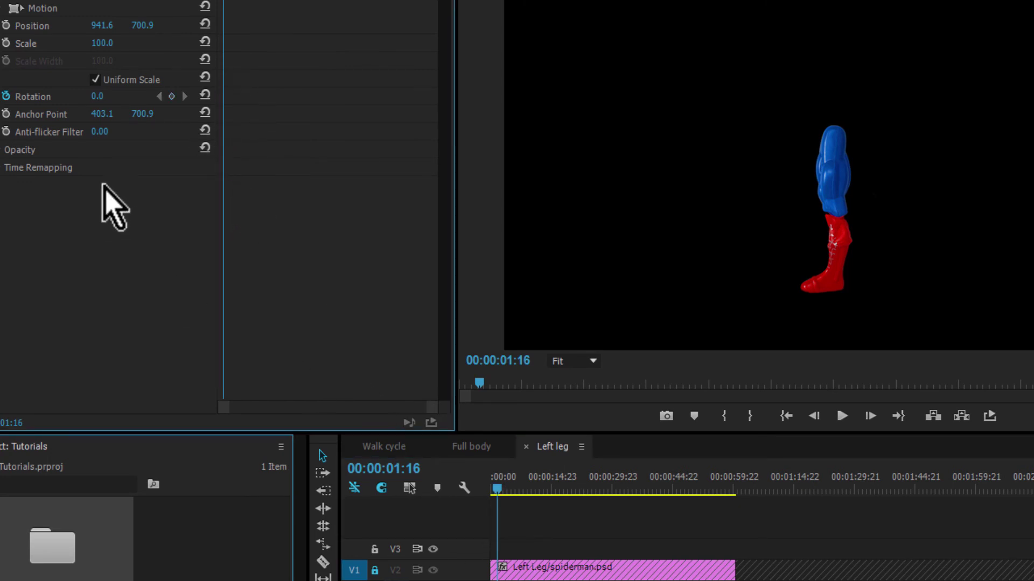
- Add a 0° rotation keyframe for the left leg at frame 16
{"action": "left_click", "coordinate": [786, 415]}
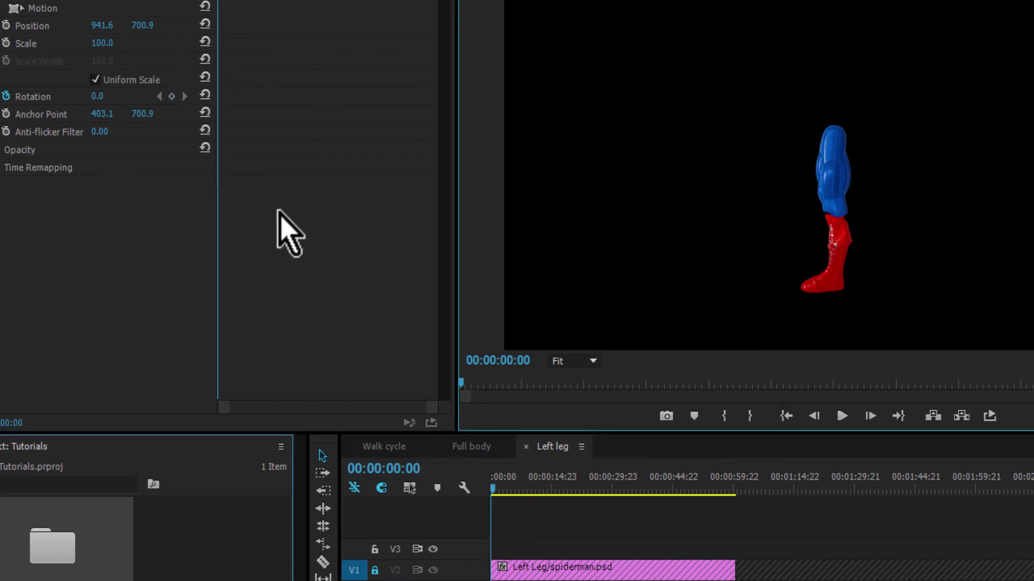
{"action": "key", "text": "Right"}
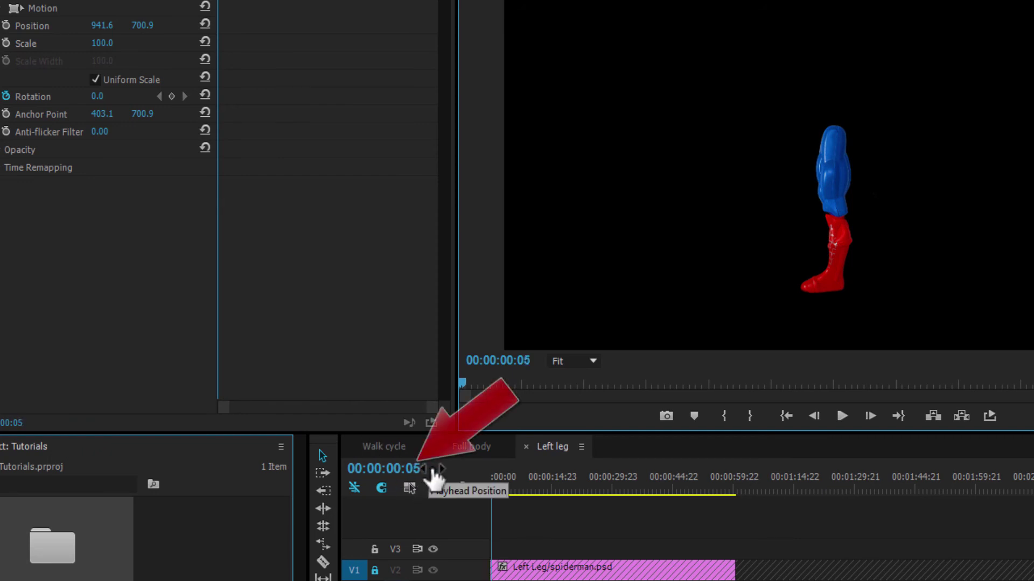
{"action": "left_click_drag", "start_coordinate": [431, 477], "coordinate": [438, 478]}
{"action": "key", "text": "Right"}
{"action": "key", "text": "Right"}
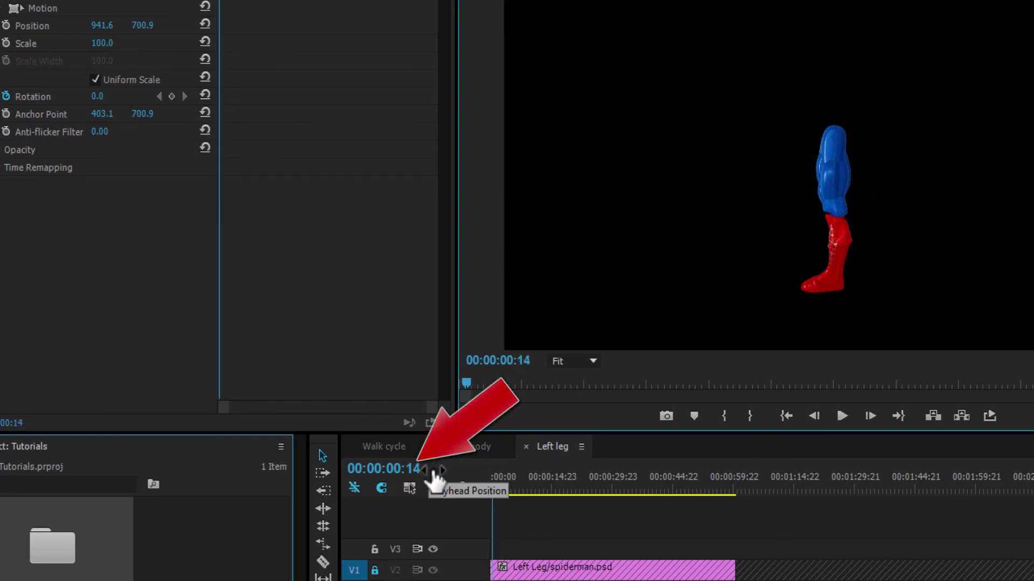
{"action": "key", "text": "Right"}
{"action": "key", "text": "Right"}
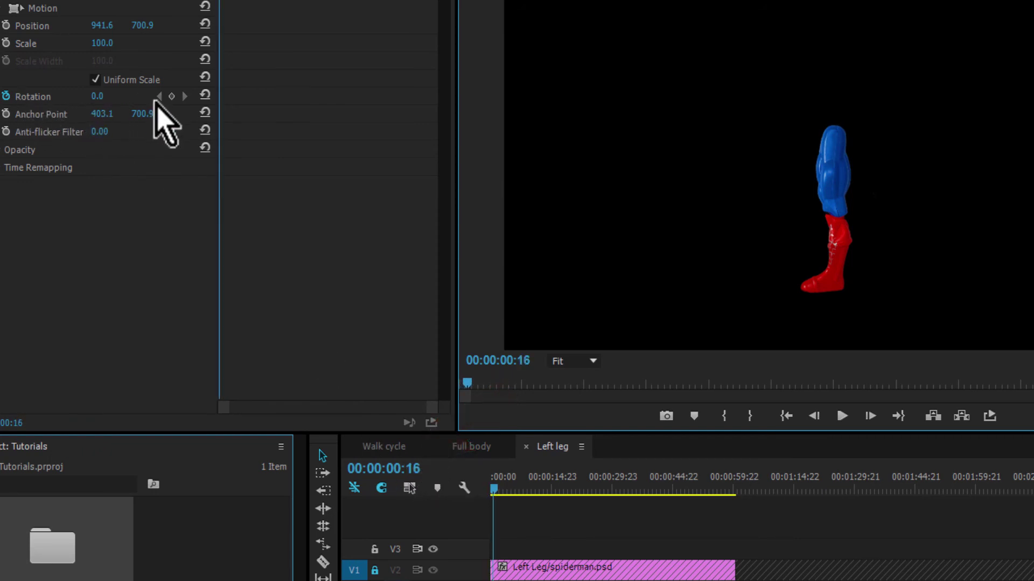
{"action": "left_click", "coordinate": [173, 95]}
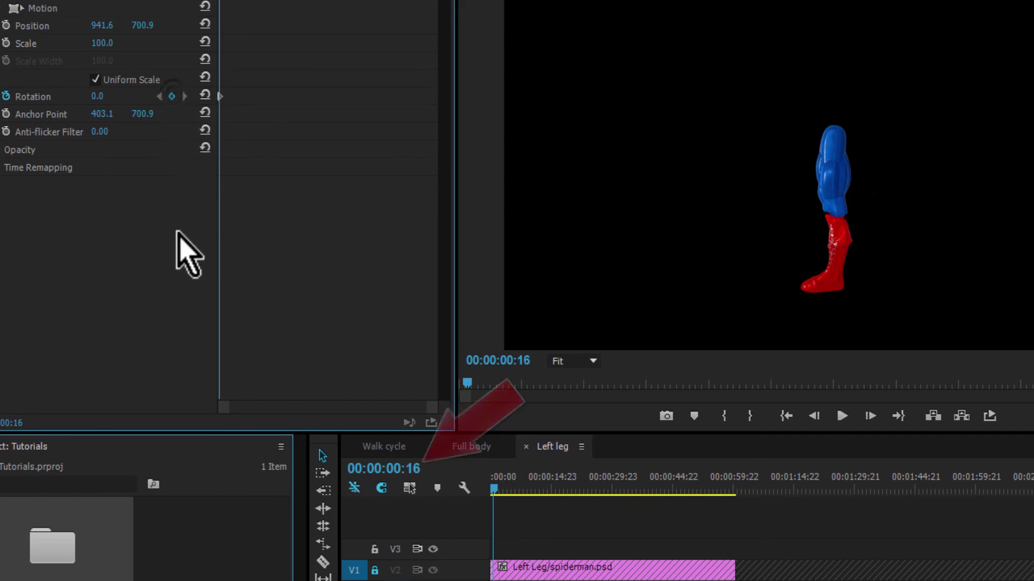
- Key the leg's rotation to -15° at one second and 0° at 1:08, then close Left leg
{"action": "key", "text": "Right"}
{"action": "key", "text": "Right"}
{"action": "key", "text": "Right"}
{"action": "key", "text": "Right"}
{"action": "key", "text": "Right"}
{"action": "key", "text": "Right"}
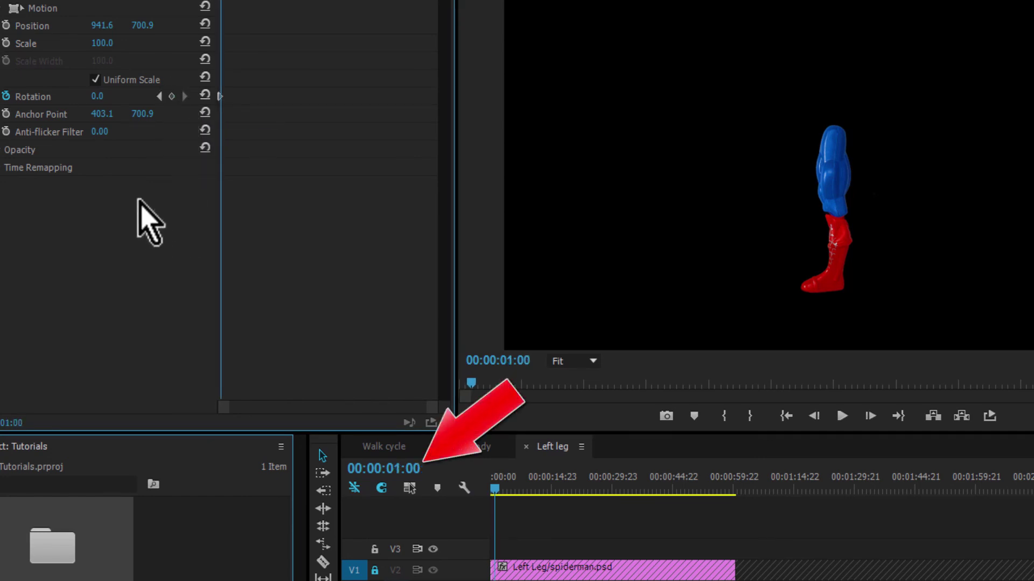
{"action": "left_click", "coordinate": [97, 96]}
{"action": "type", "text": "-1"}
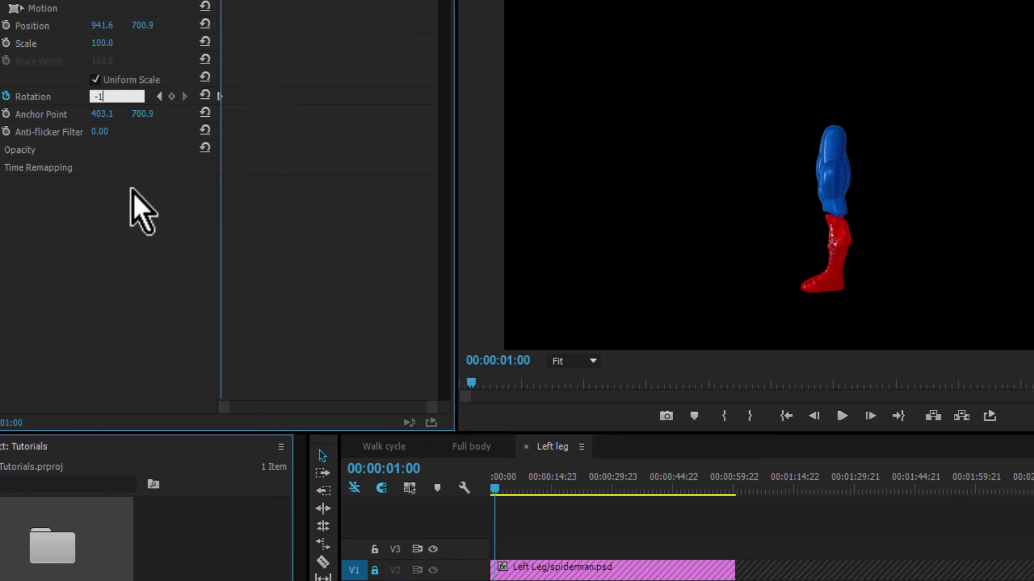
{"action": "type", "text": "5"}
{"action": "key", "text": "Return"}
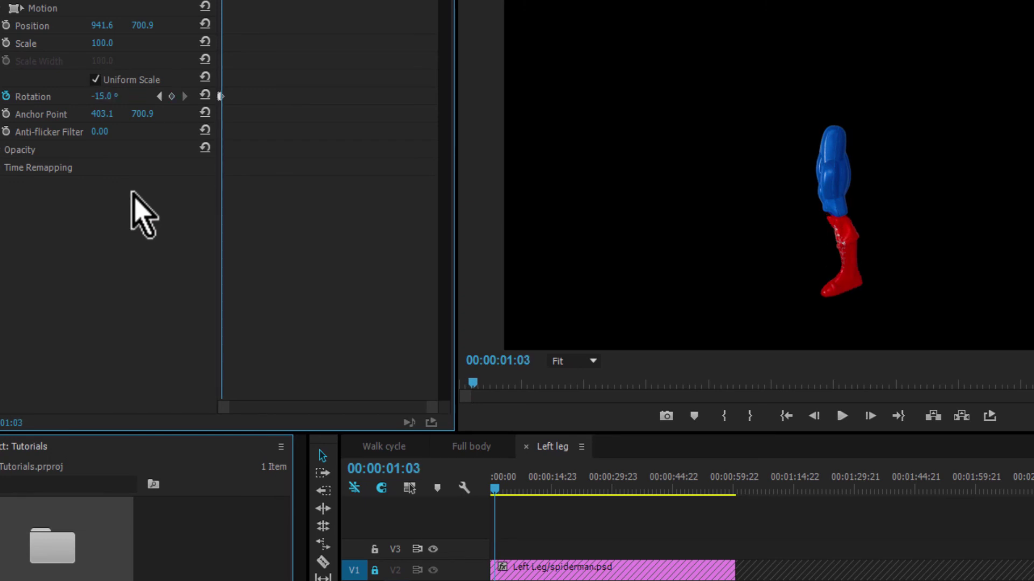
{"action": "left_click", "coordinate": [101, 95]}
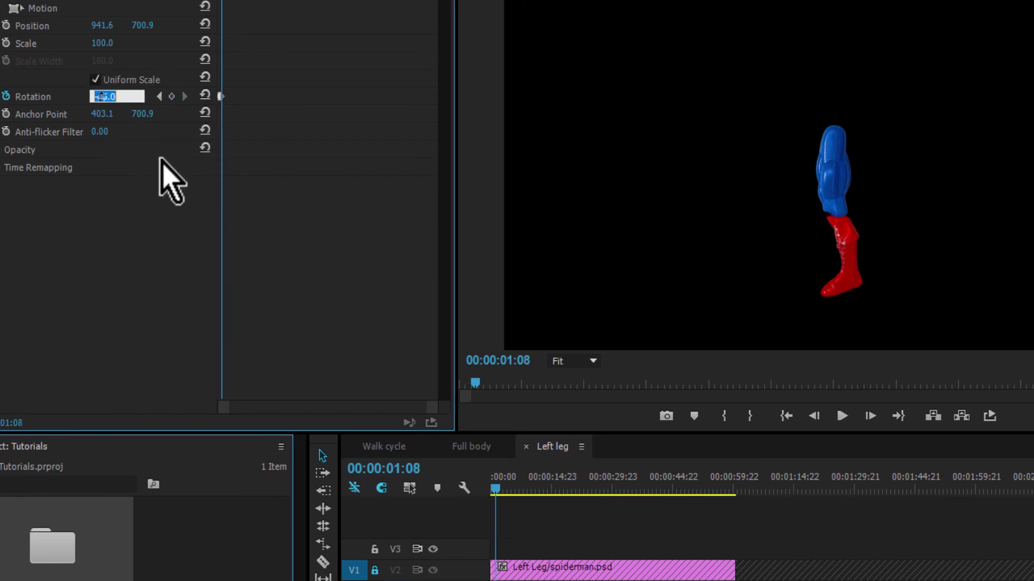
{"action": "type", "text": "0"}
{"action": "key", "text": "Return"}
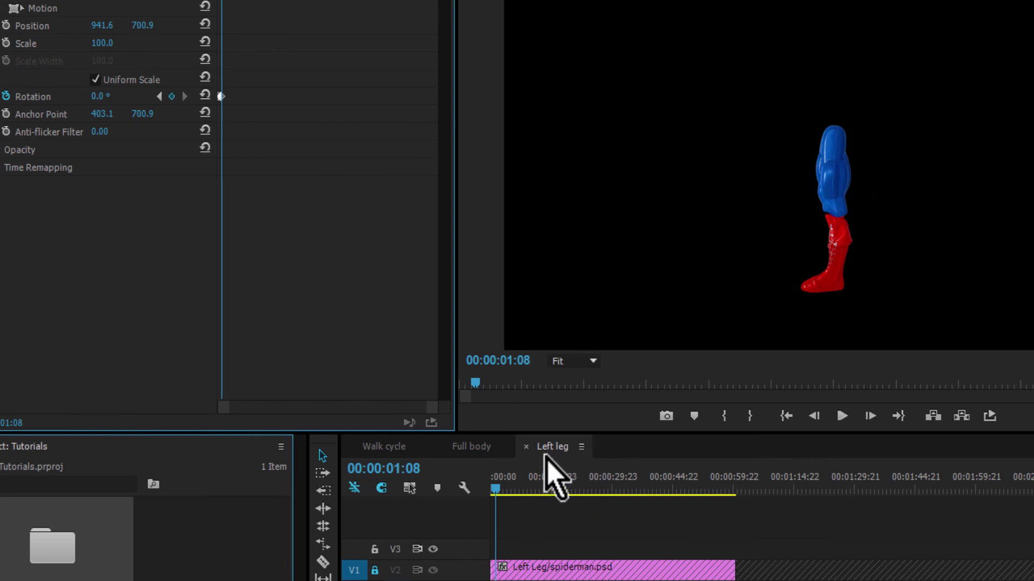
{"action": "left_click", "coordinate": [526, 447]}
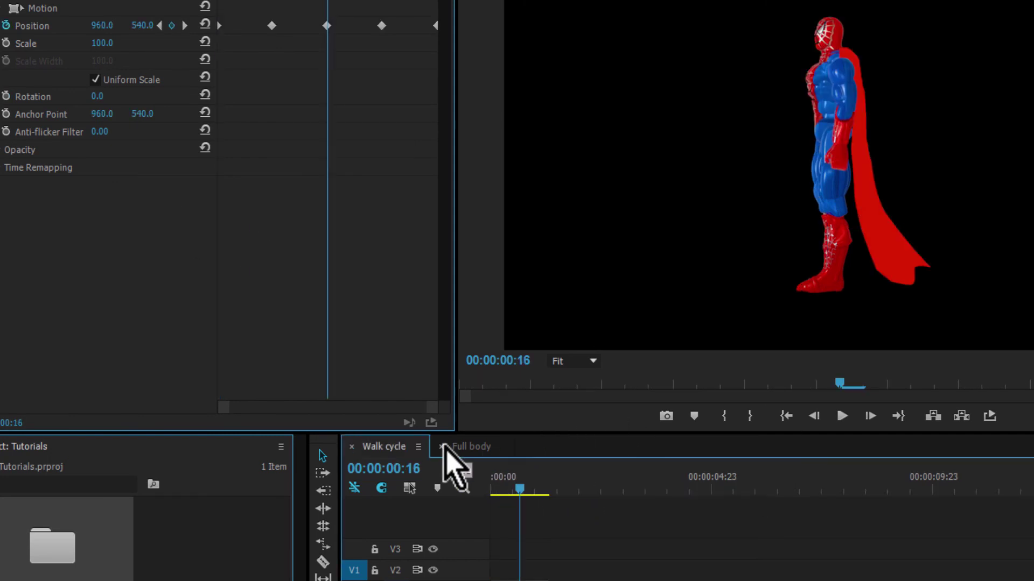
- Close Full body, scrub the Walk cycle back to the start, and close Walk cycle
{"action": "left_click", "coordinate": [442, 447]}
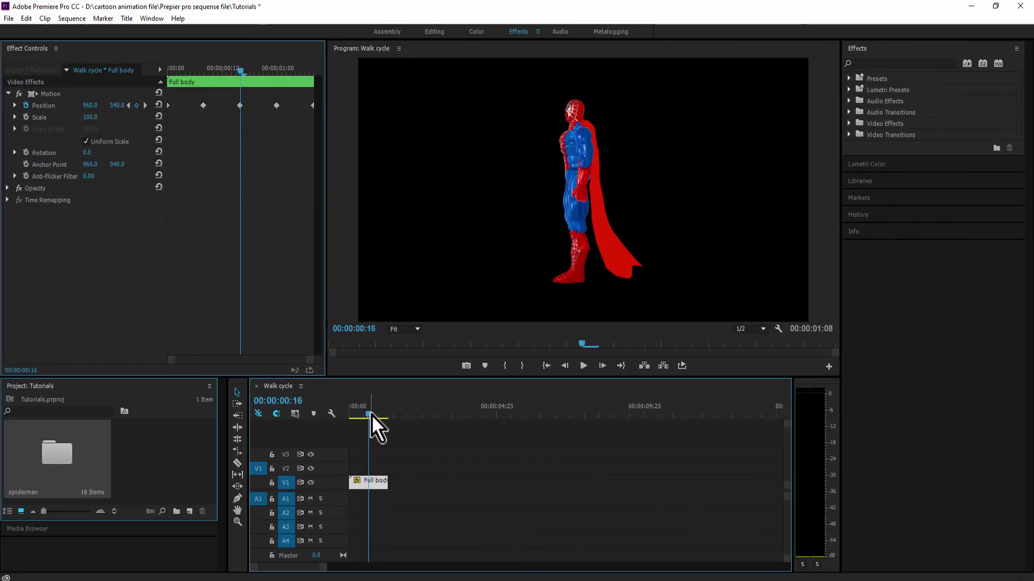
{"action": "left_click", "coordinate": [370, 415]}
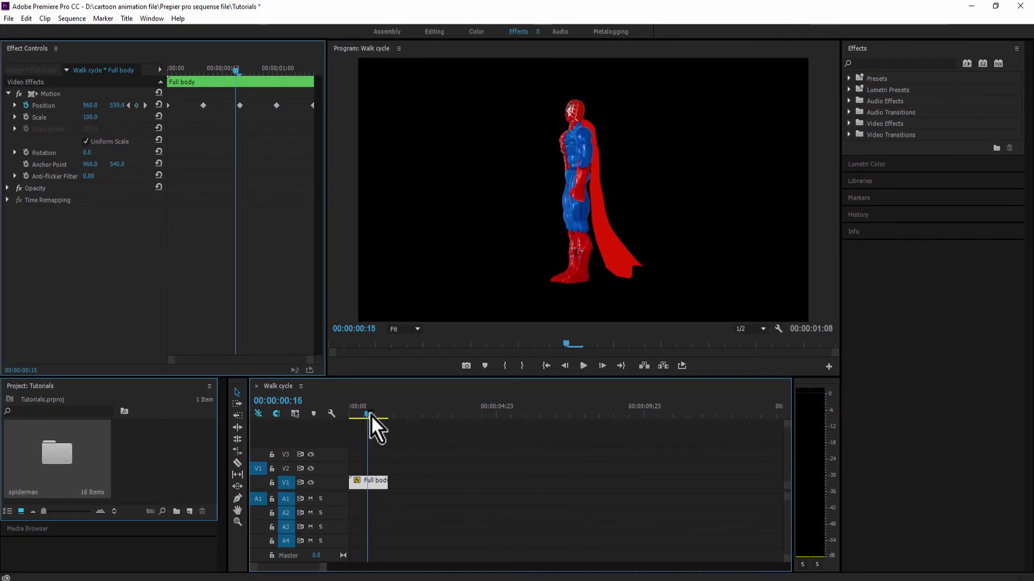
{"action": "left_click_drag", "start_coordinate": [371, 415], "coordinate": [363, 428]}
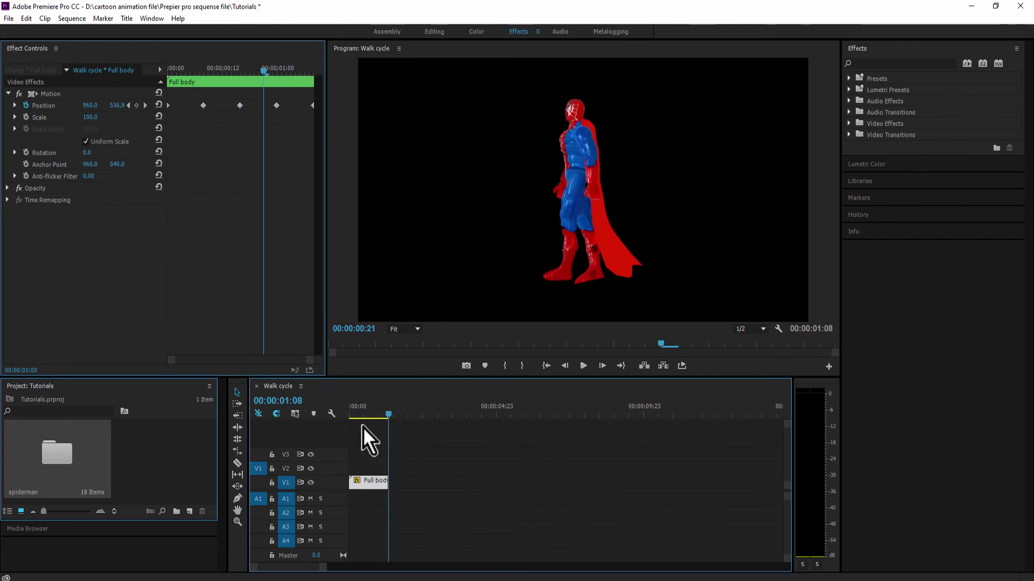
{"action": "key", "text": "Home"}
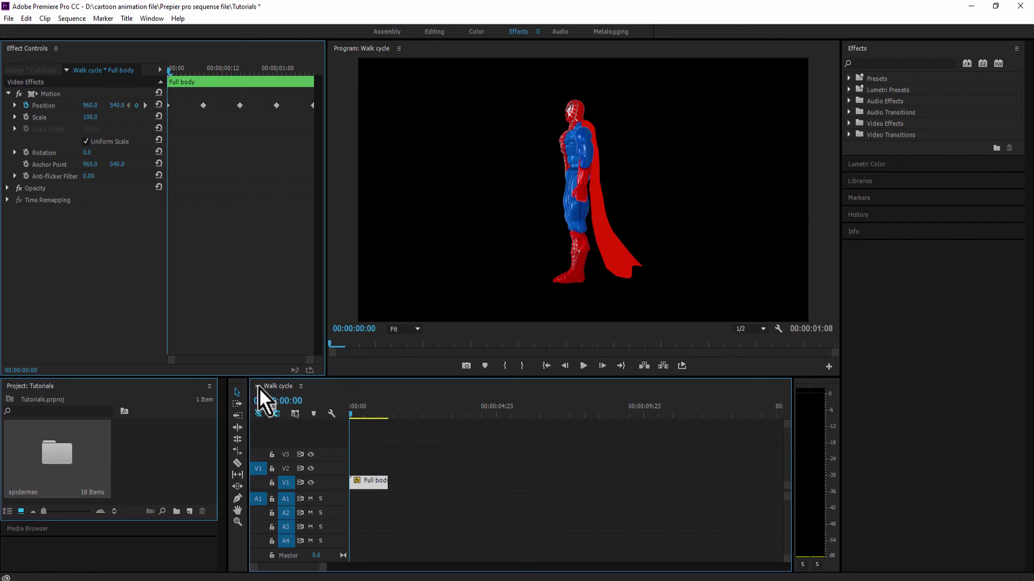
{"action": "left_click", "coordinate": [259, 386]}
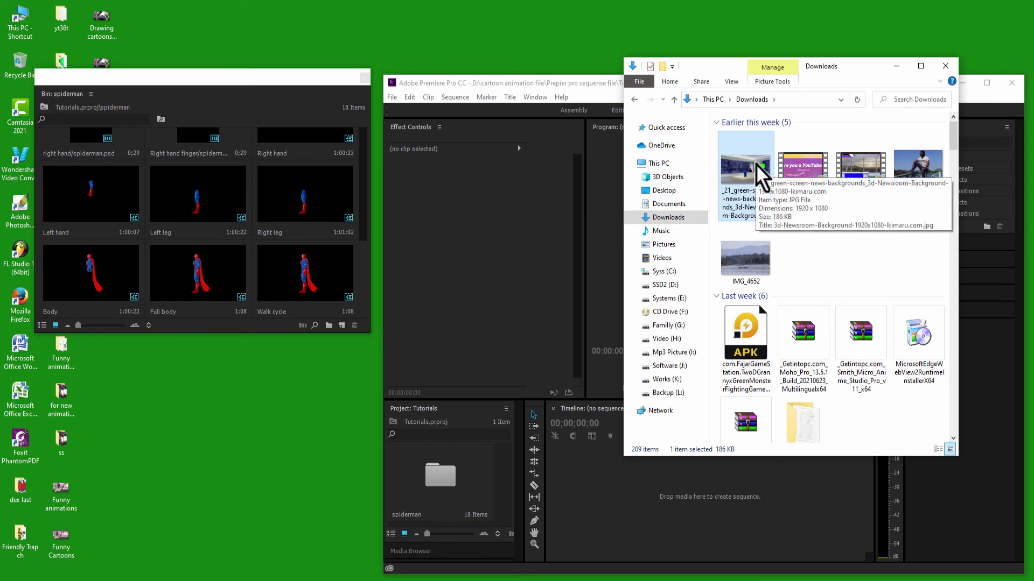
- Import the newsroom background JPG from Downloads into the Premiere project
{"action": "left_click_drag", "start_coordinate": [760, 173], "coordinate": [509, 520]}
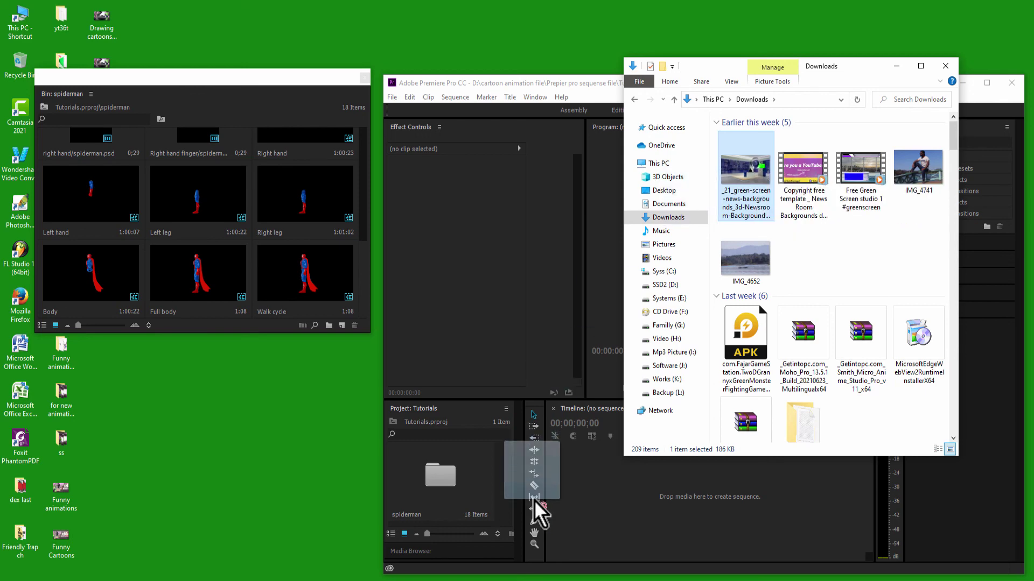
{"action": "left_click", "coordinate": [946, 66]}
{"action": "double_click", "coordinate": [726, 91]}
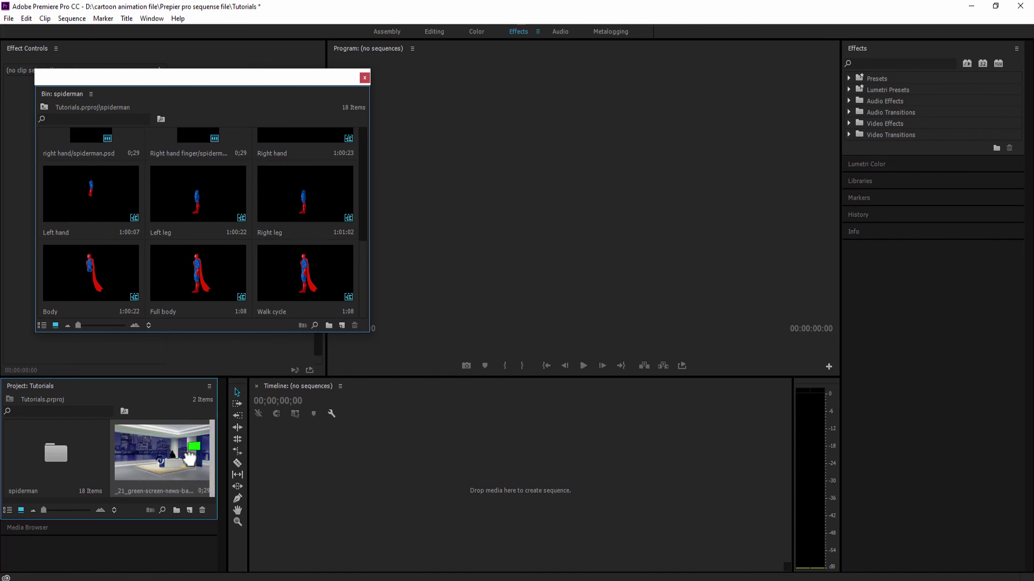
- Create a new sequence named Walk
{"action": "left_click", "coordinate": [341, 326]}
{"action": "left_click", "coordinate": [367, 339]}
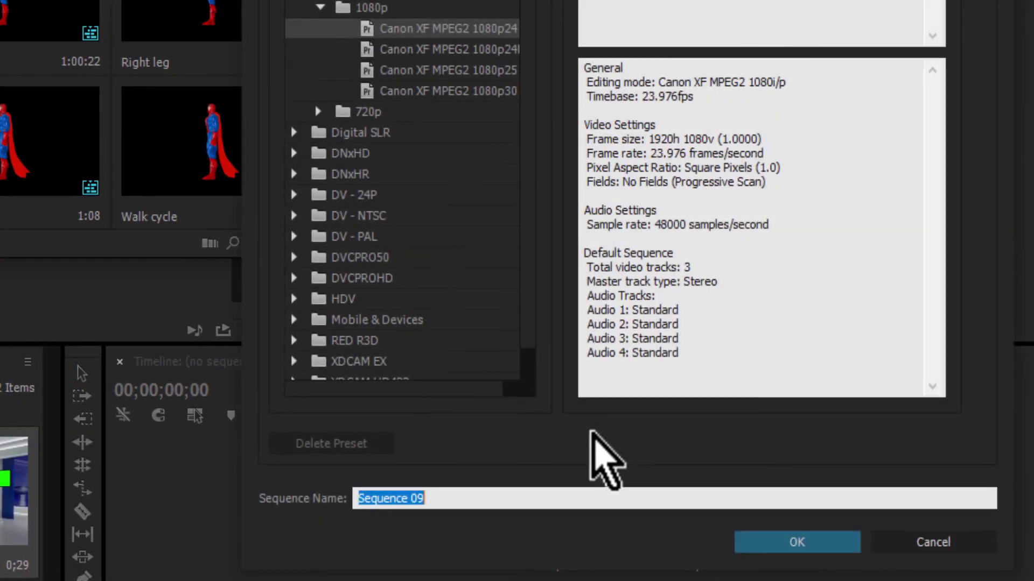
{"action": "type", "text": "Walk"}
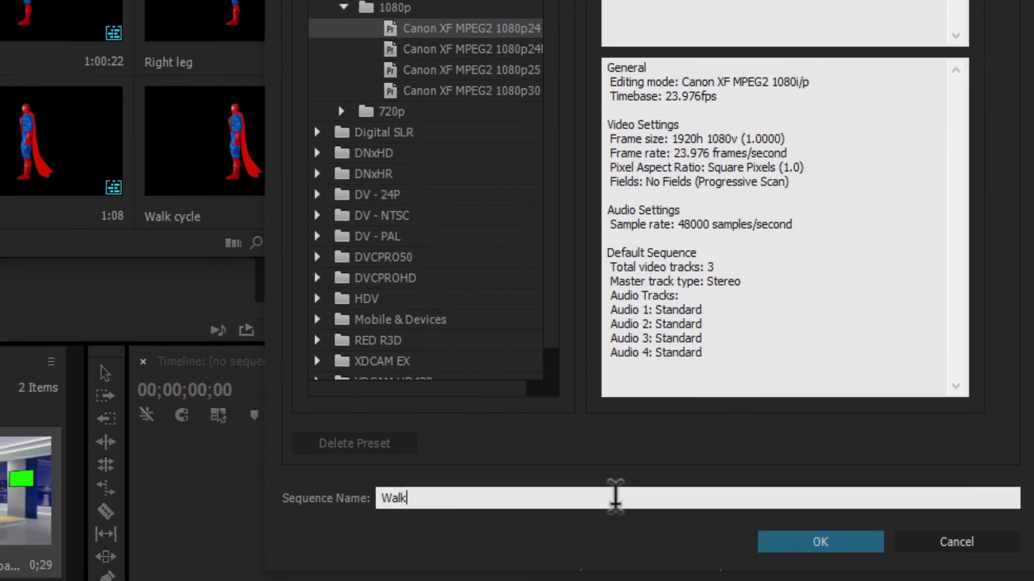
{"action": "key", "text": "Return"}
- Put the newsroom background on V2 and extend it, add Walk cycle on V3, and lock V2
{"action": "left_click_drag", "start_coordinate": [315, 476], "coordinate": [653, 519]}
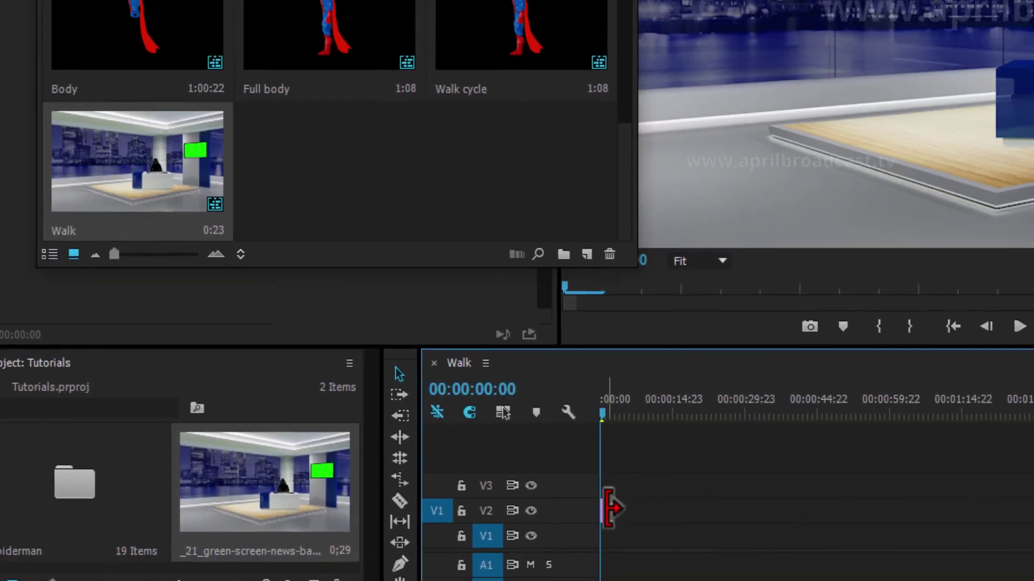
{"action": "left_click_drag", "start_coordinate": [455, 487], "coordinate": [857, 492]}
{"action": "mouse_move", "coordinate": [292, 202]}
{"action": "left_mouse_down"}
{"action": "mouse_move", "coordinate": [380, 439]}
{"action": "mouse_move", "coordinate": [350, 457]}
{"action": "left_mouse_up"}
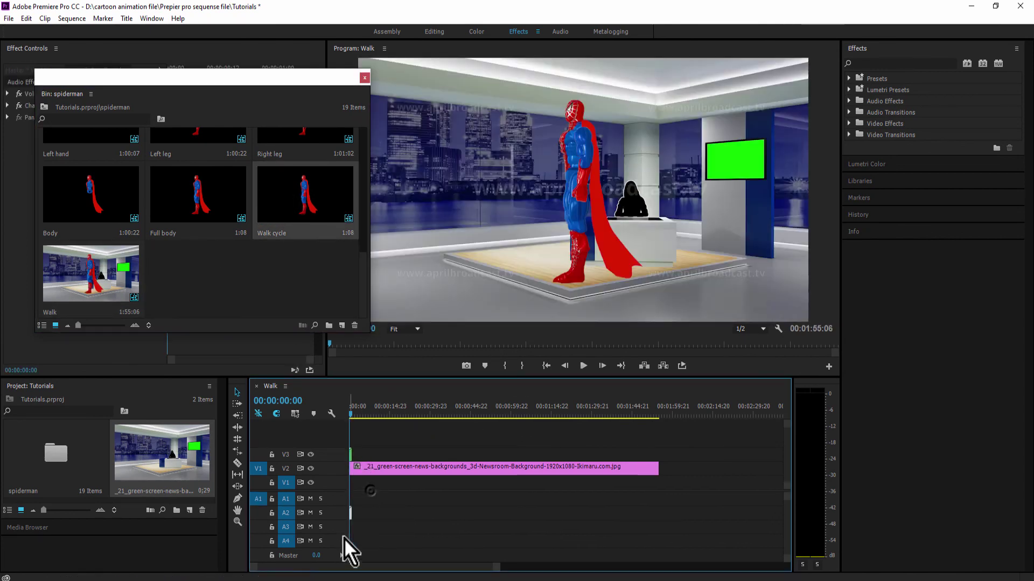
{"action": "left_click_drag", "start_coordinate": [497, 569], "coordinate": [395, 570]}
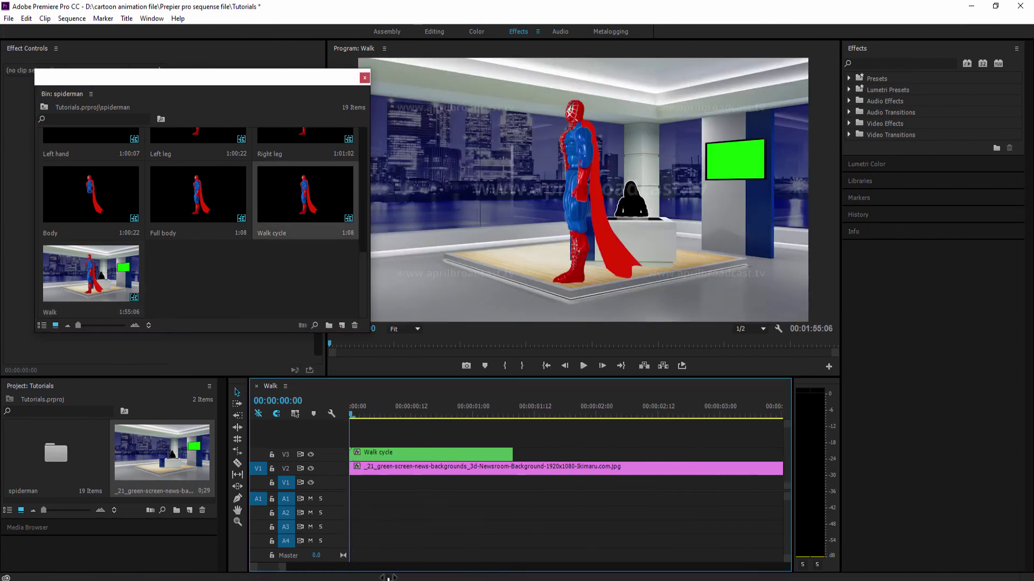
{"action": "left_click", "coordinate": [272, 469]}
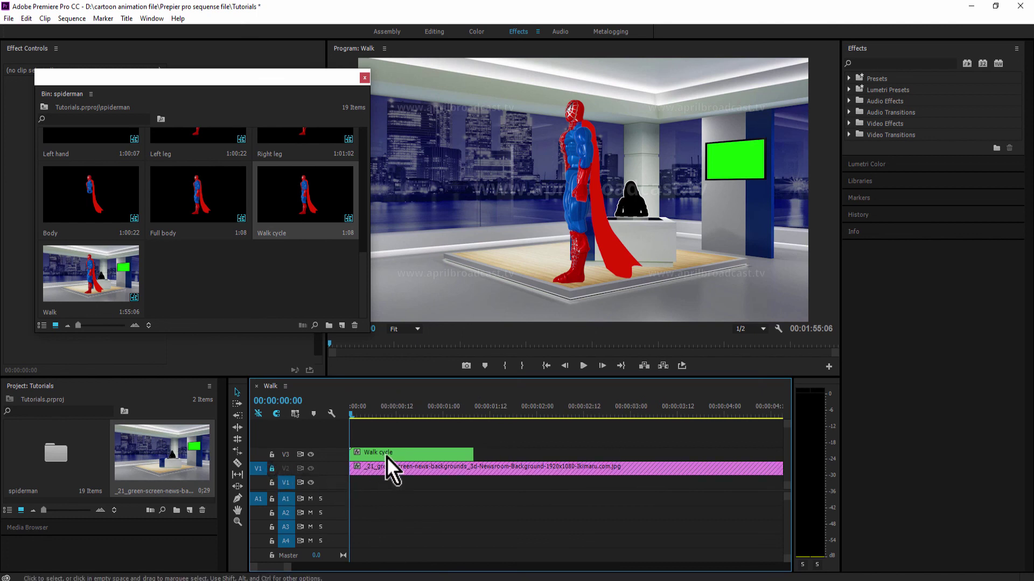
{"action": "left_click", "coordinate": [580, 215]}
- Keyframe Spider-Man's Position from 1846.5 at the right edge to -96.5 off the left side
{"action": "left_click_drag", "start_coordinate": [582, 208], "coordinate": [744, 247]}
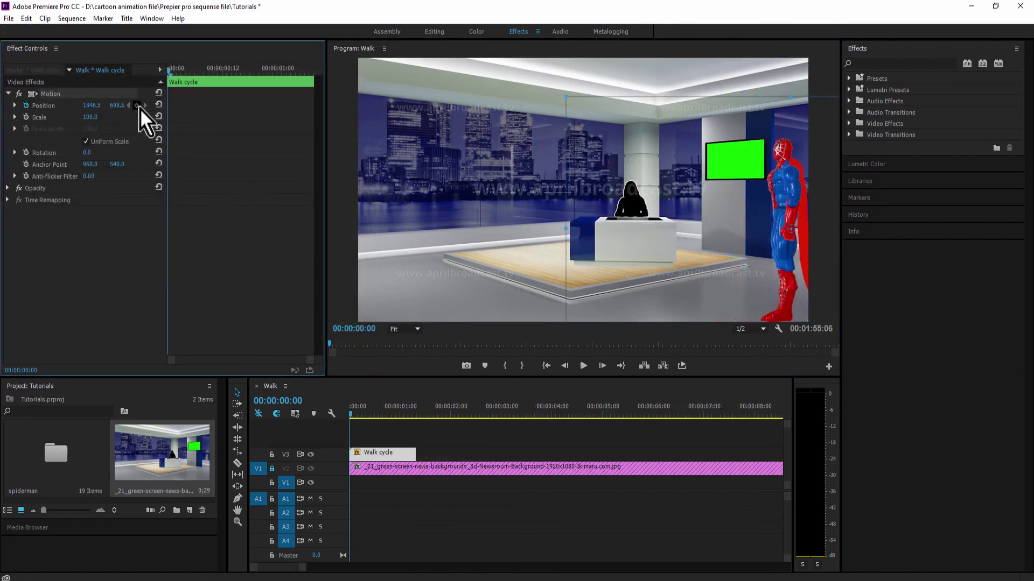
{"action": "key", "text": "space"}
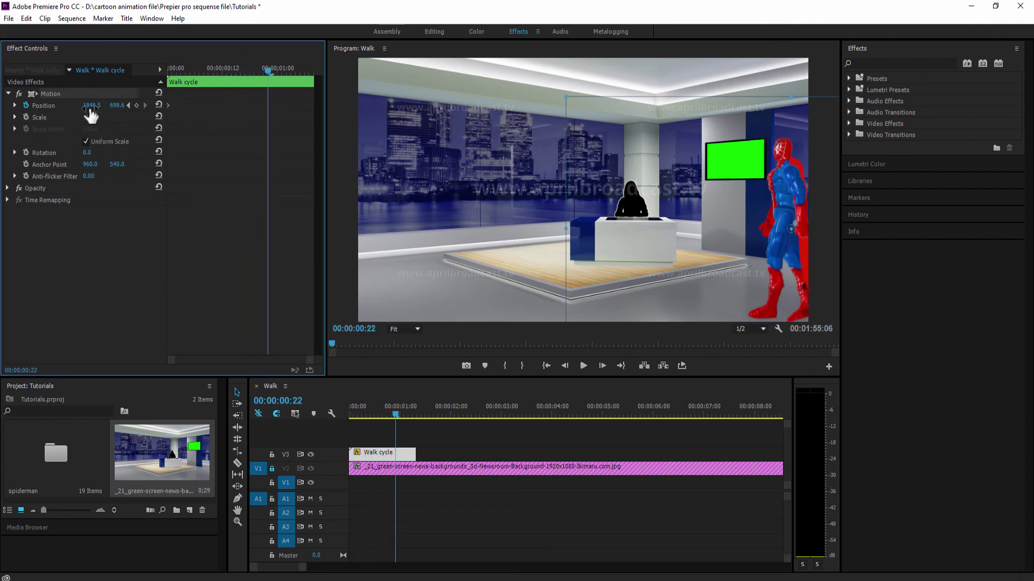
{"action": "mouse_move", "coordinate": [91, 106]}
{"action": "left_mouse_down"}
{"action": "mouse_move", "coordinate": [33, 106]}
{"action": "mouse_move", "coordinate": [170, 150]}
{"action": "left_mouse_up"}
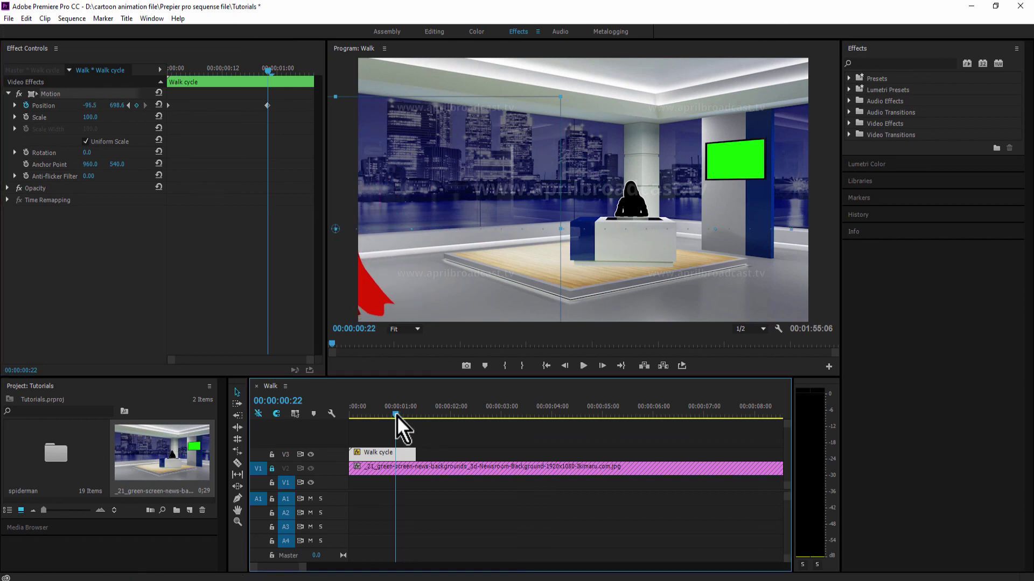
{"action": "left_click_drag", "start_coordinate": [396, 416], "coordinate": [349, 418]}
{"action": "left_click", "coordinate": [587, 368]}
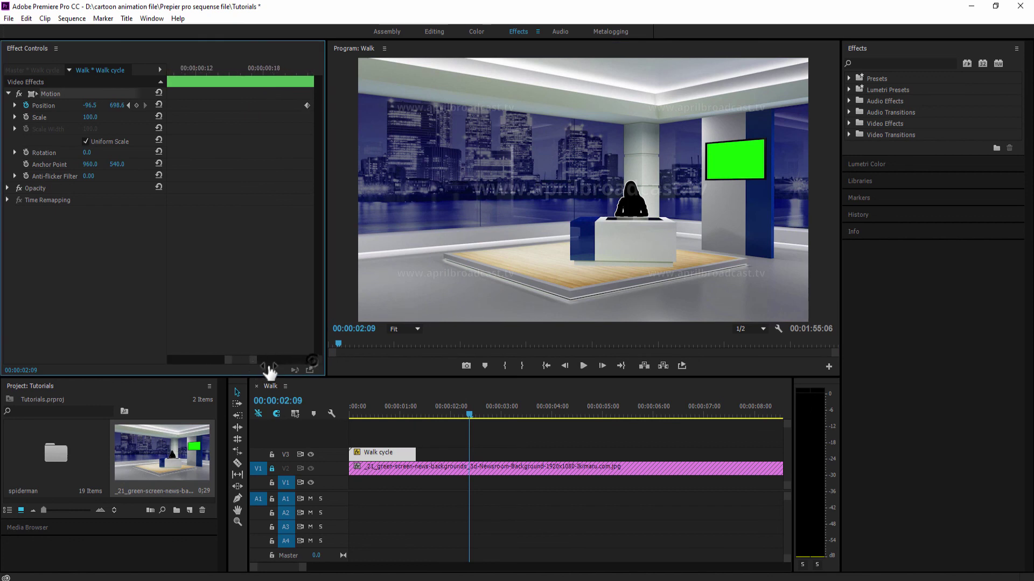
{"action": "left_click", "coordinate": [267, 106]}
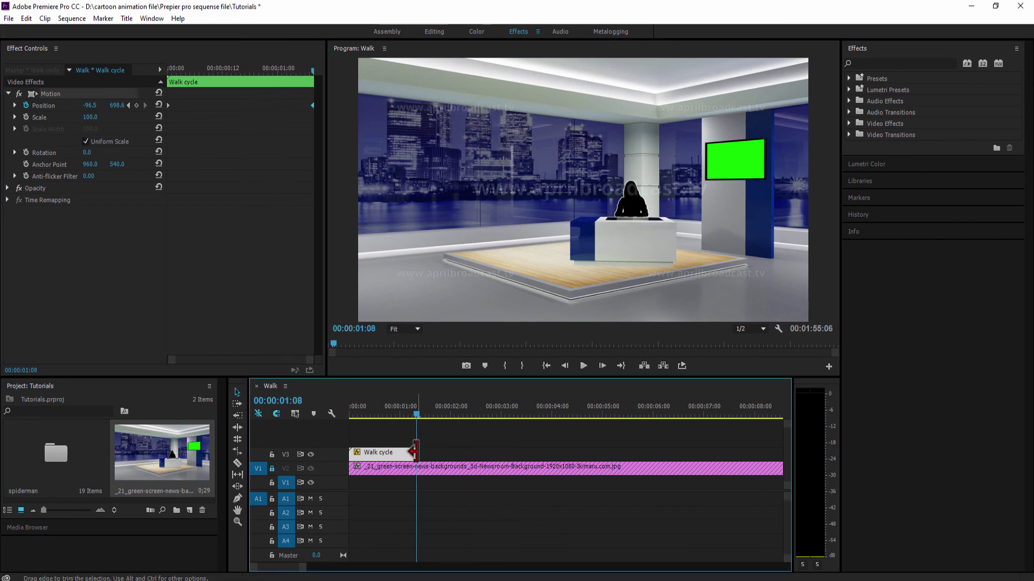
- Lengthen the Walk cycle clip and move the end Position keyframe later to slow the walk
{"action": "left_click_drag", "start_coordinate": [416, 453], "coordinate": [777, 453]}
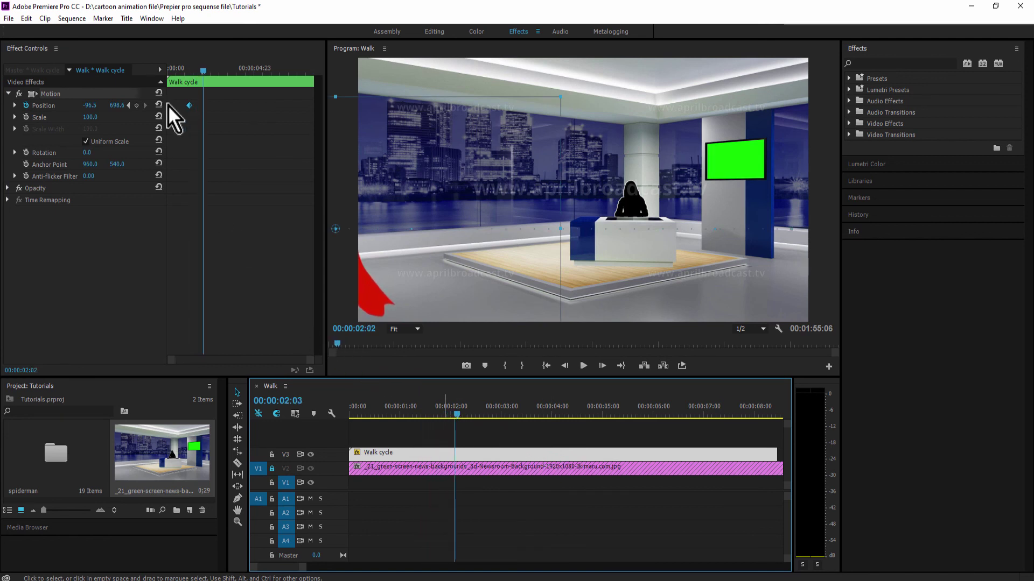
{"action": "left_click_drag", "start_coordinate": [189, 106], "coordinate": [305, 106]}
{"action": "key", "text": "Home"}
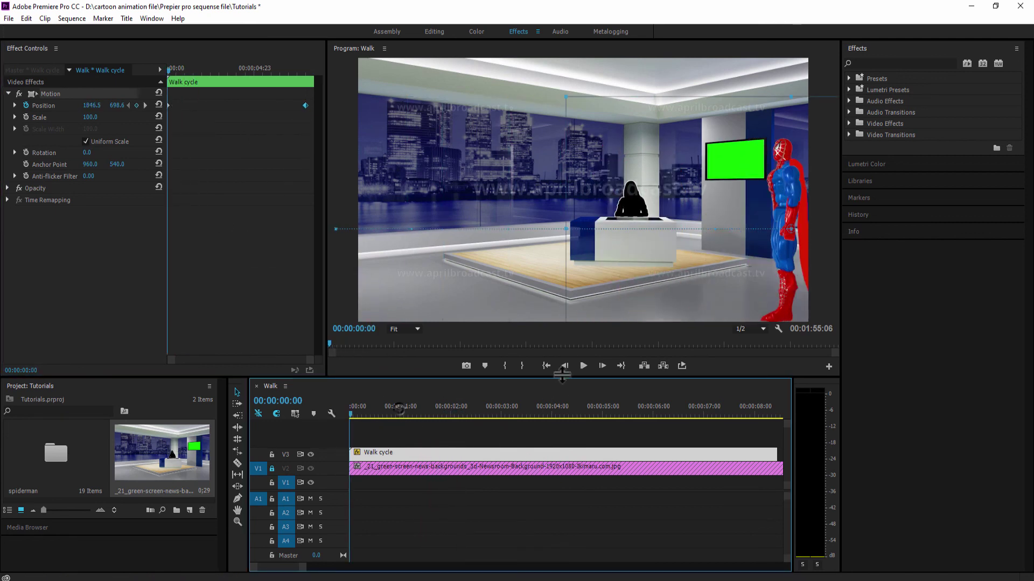
{"action": "left_click", "coordinate": [582, 366]}
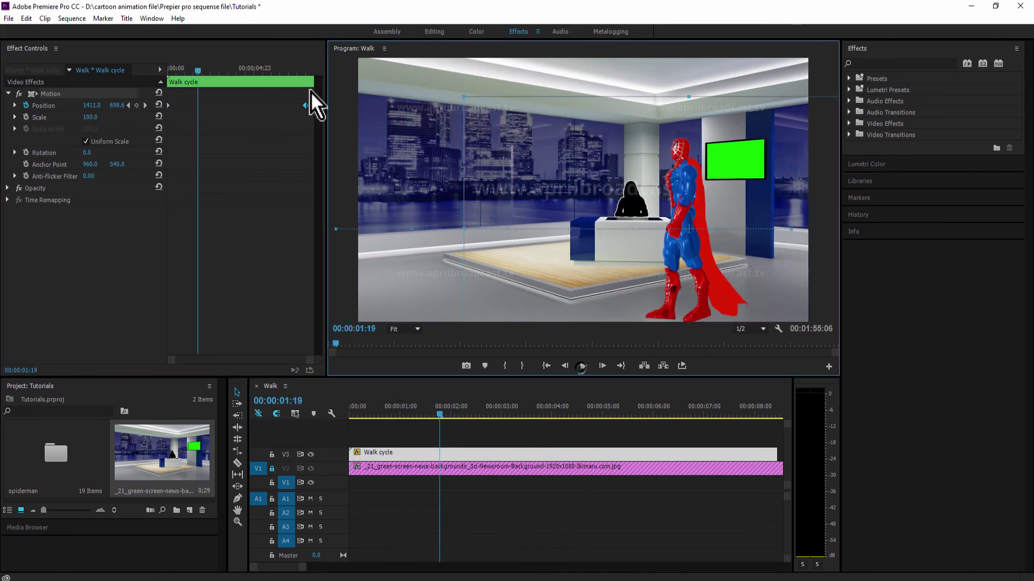
{"action": "left_click_drag", "start_coordinate": [305, 106], "coordinate": [279, 105]}
{"action": "left_click", "coordinate": [419, 409]}
{"action": "key", "text": "Home"}
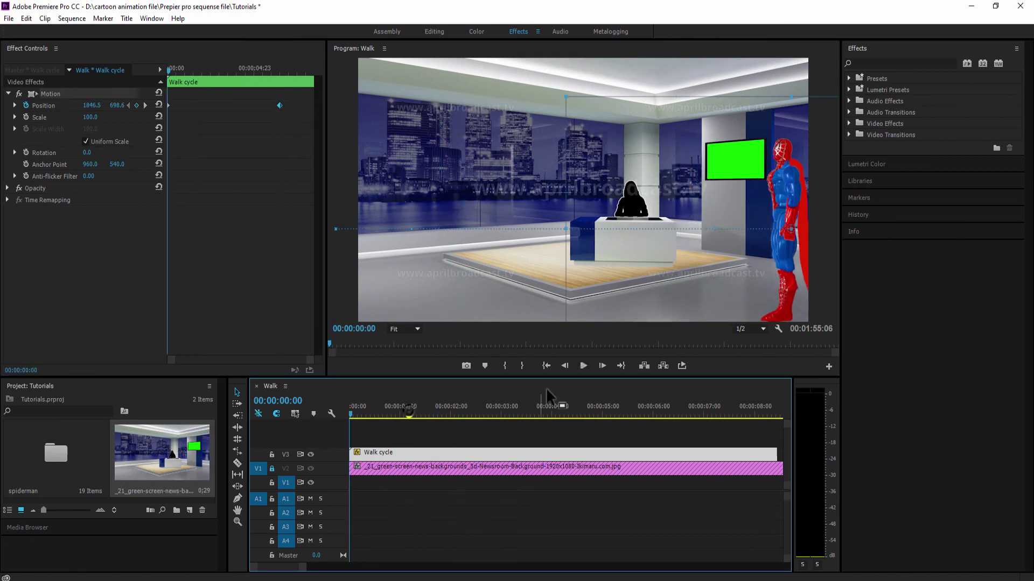
- Preview Spider-Man's full walk across the newsroom in the Program monitor, then stop playback
{"action": "left_click", "coordinate": [584, 366]}
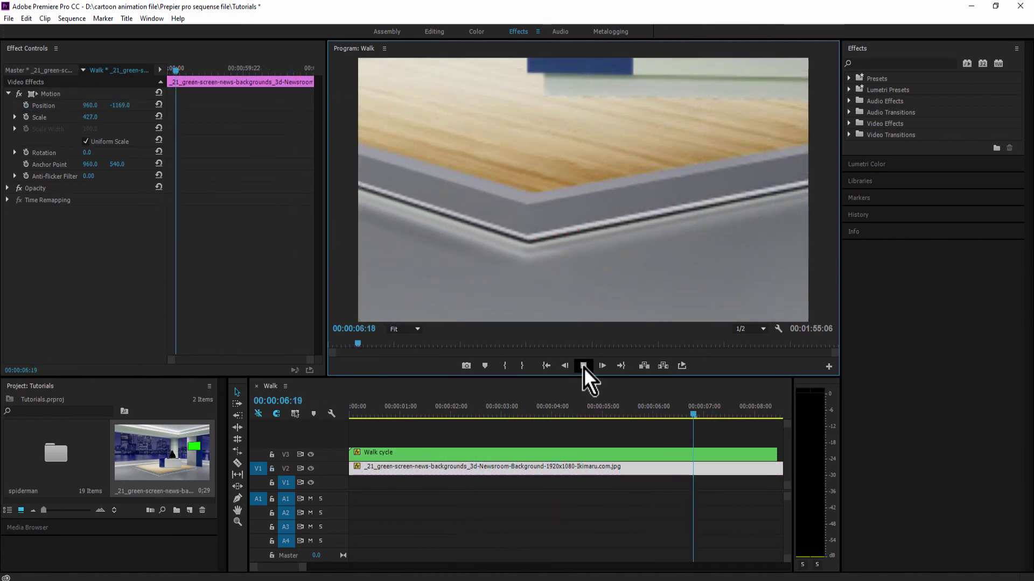
{"action": "left_click", "coordinate": [584, 366]}
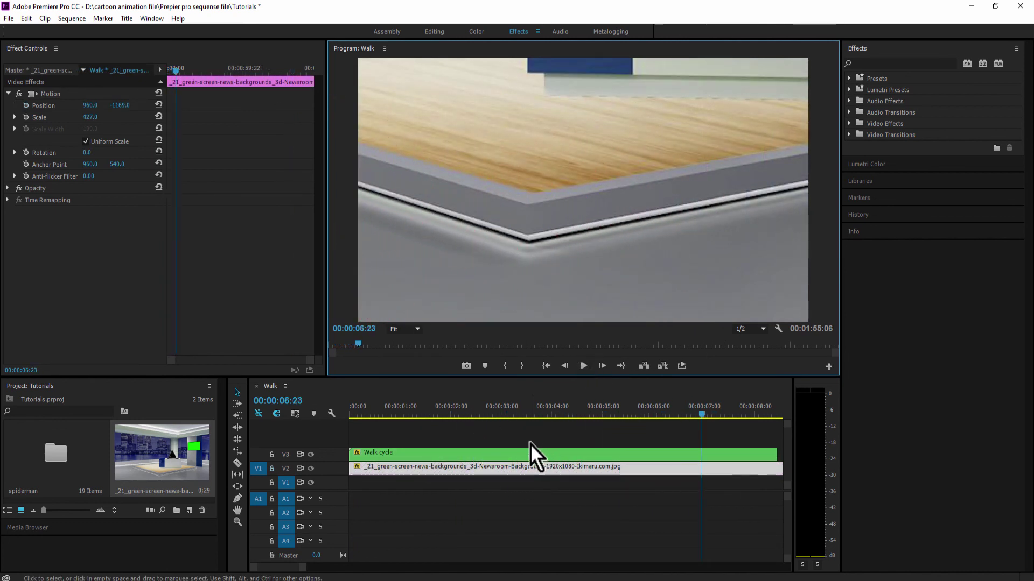